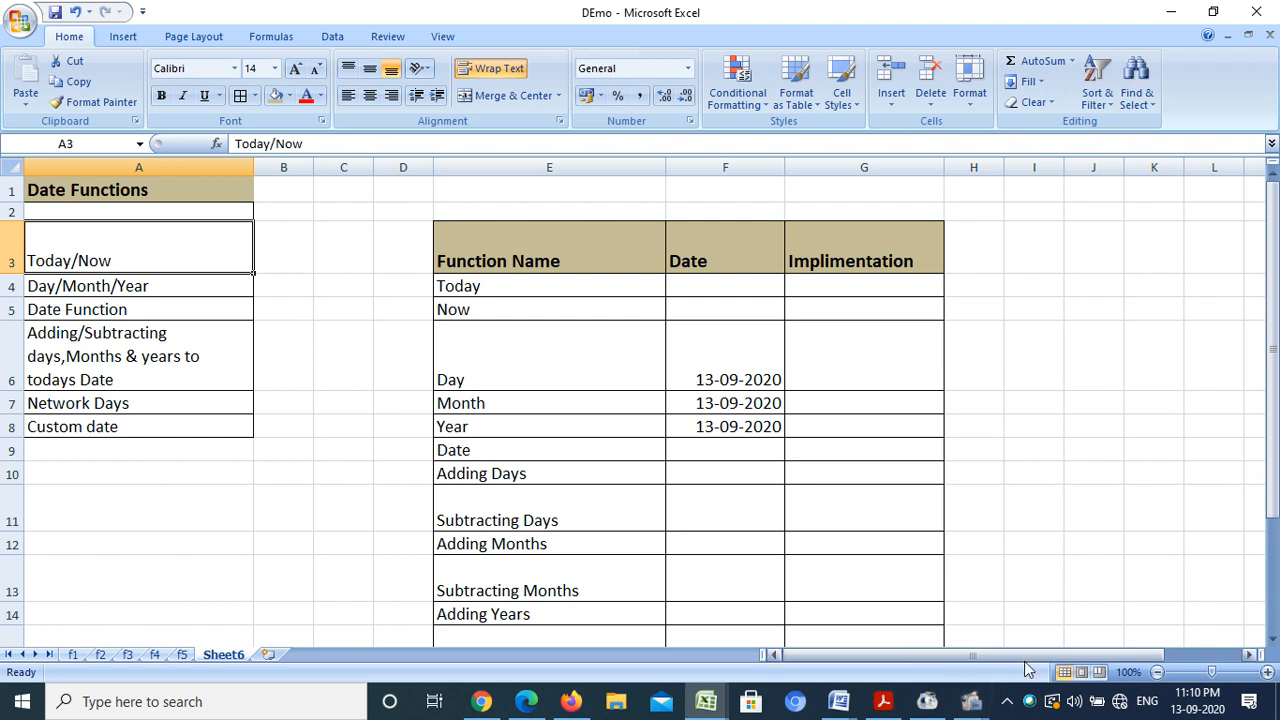
Enter the formula =today() in cell G4 of the Today row to return the current date.
left_click(850, 284)
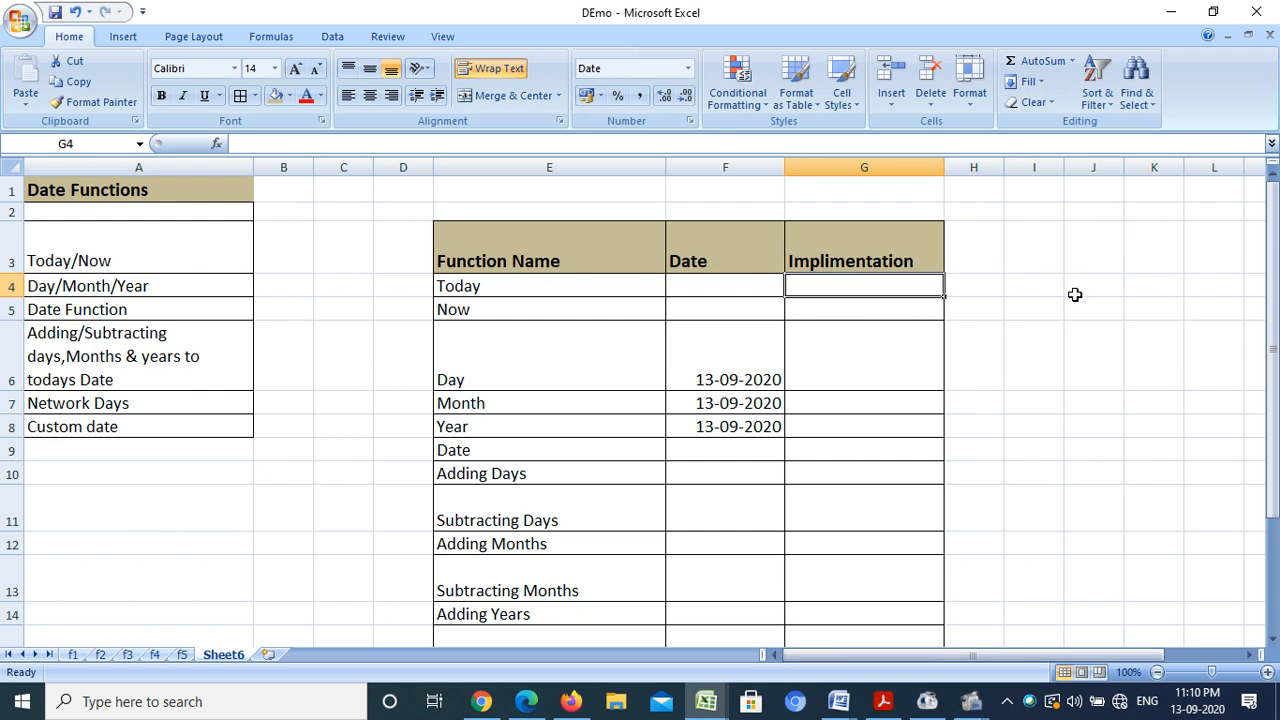
type("=to")
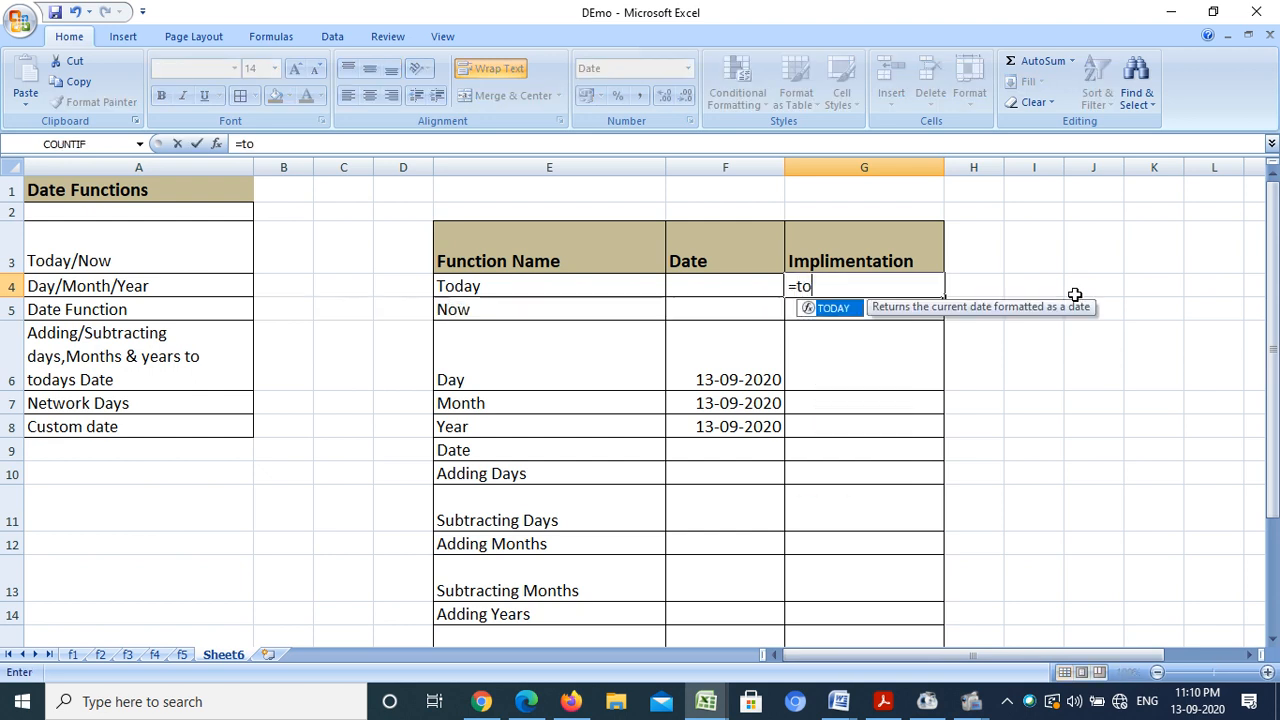
type("day")
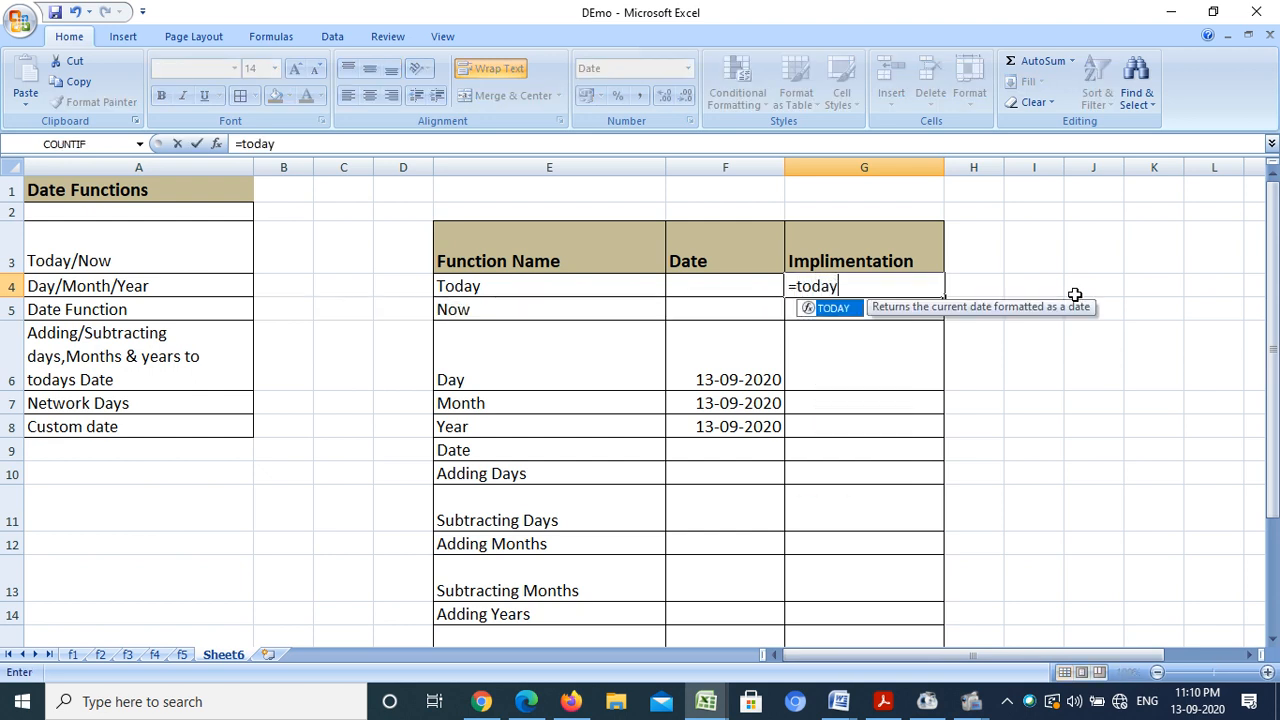
type("()")
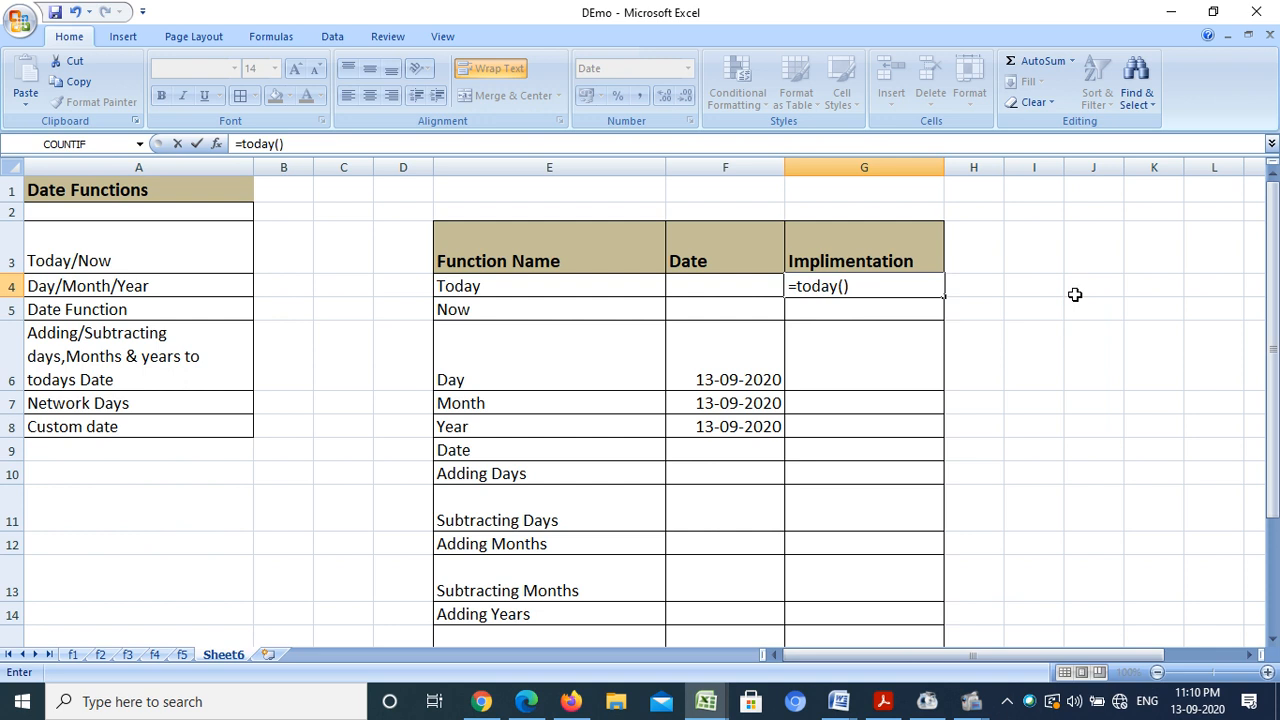
key("Return")
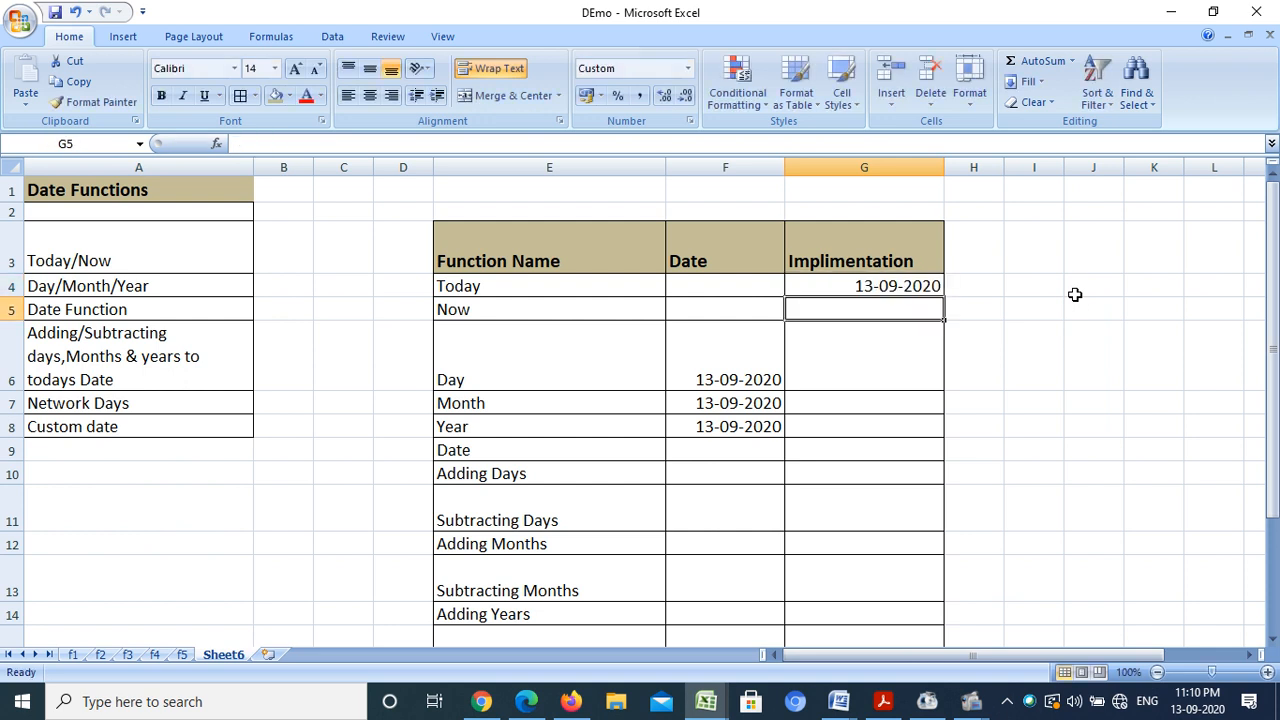
Enter the formula =now() in cell G5 of the Now row to return the current date and time.
left_click(826, 287)
type("=now")
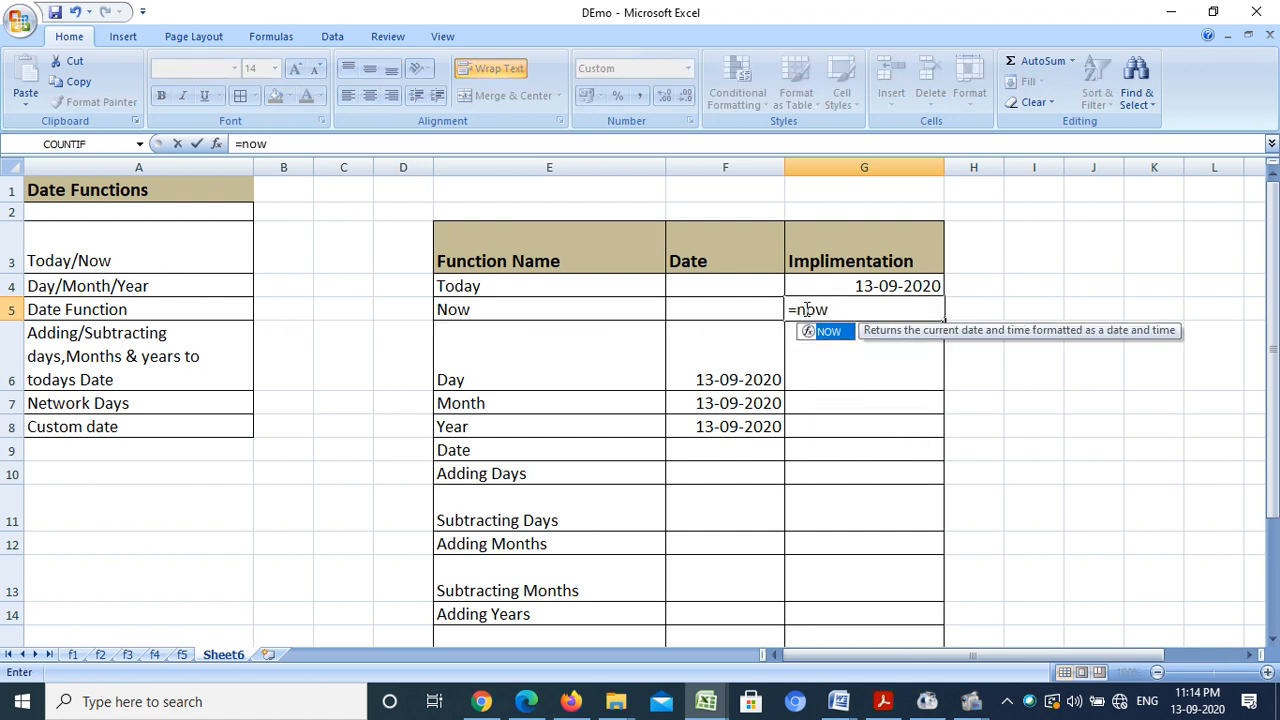
type("()")
key("Return")
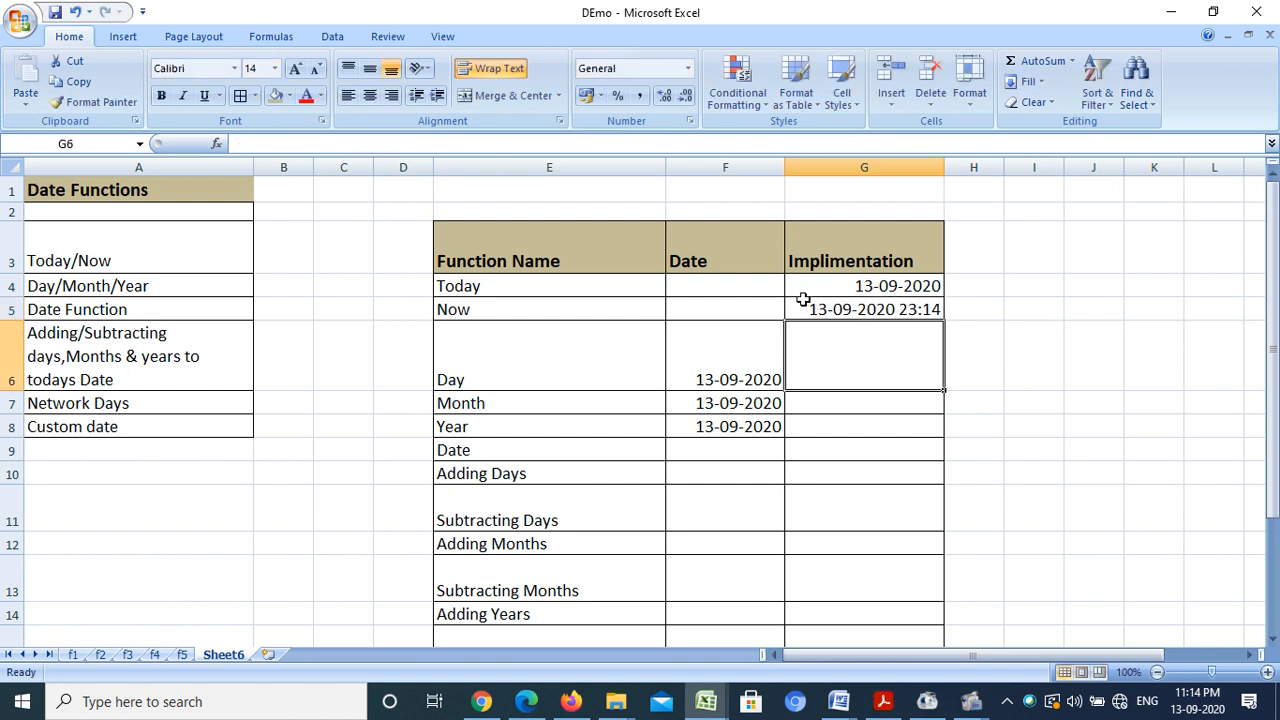
left_click(806, 311)
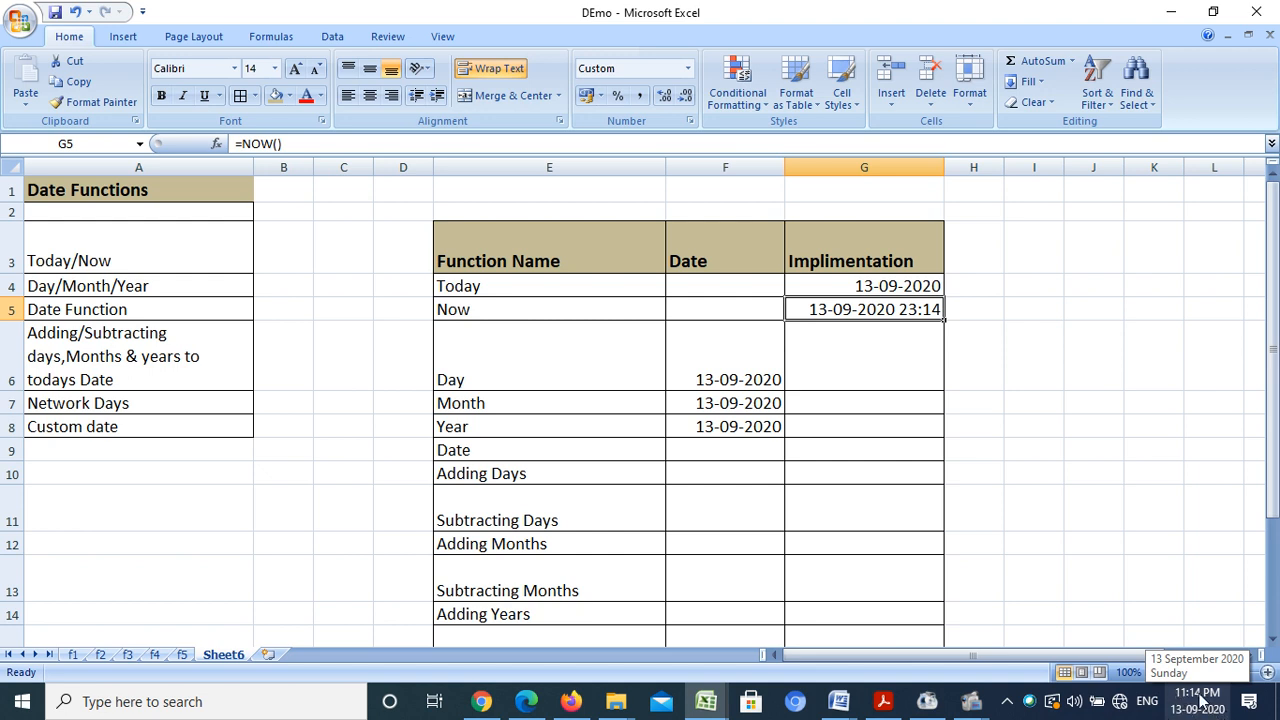
Enter =day(F6) in cell G6 of the Day row to extract the day from the date in F6.
left_click(902, 341)
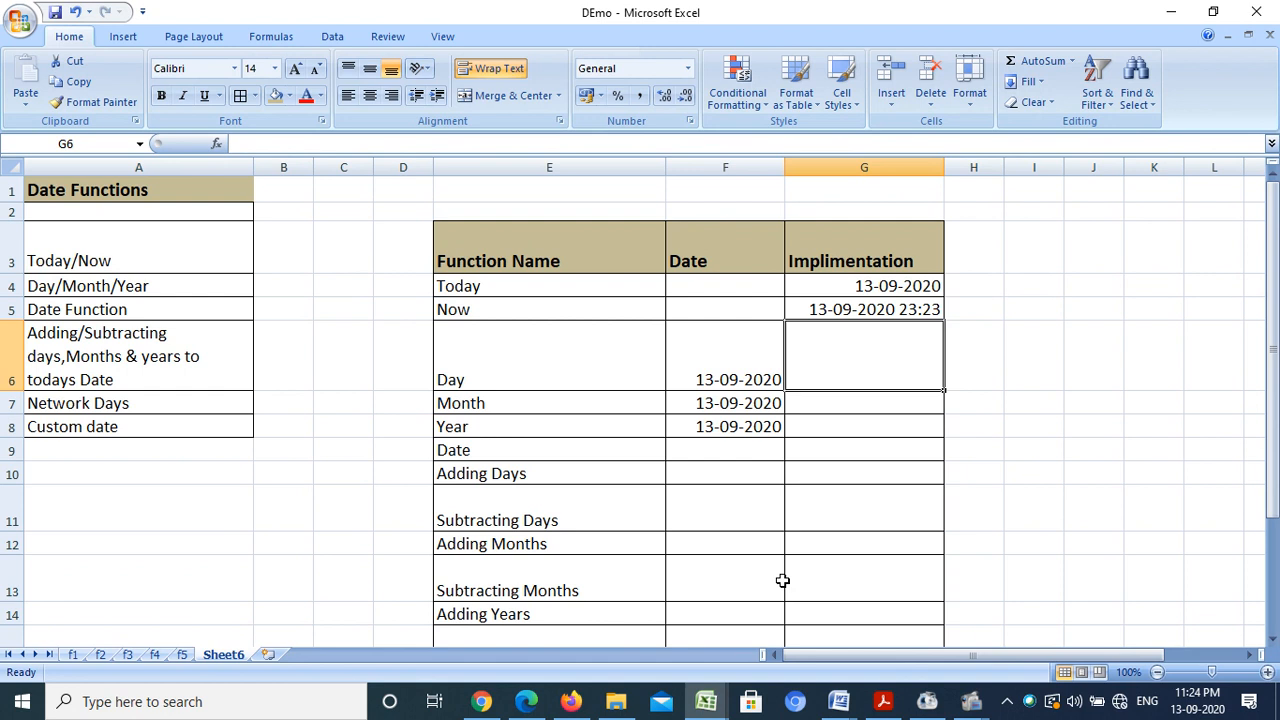
left_click(703, 362)
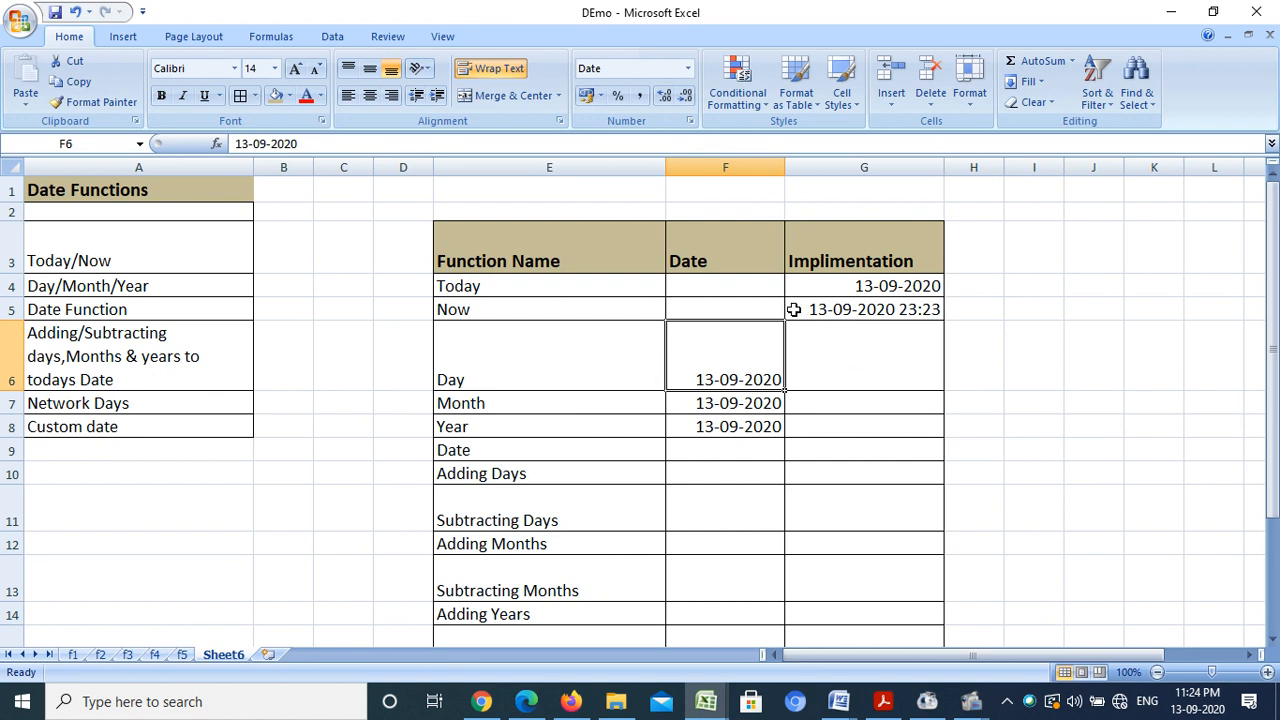
left_click(856, 362)
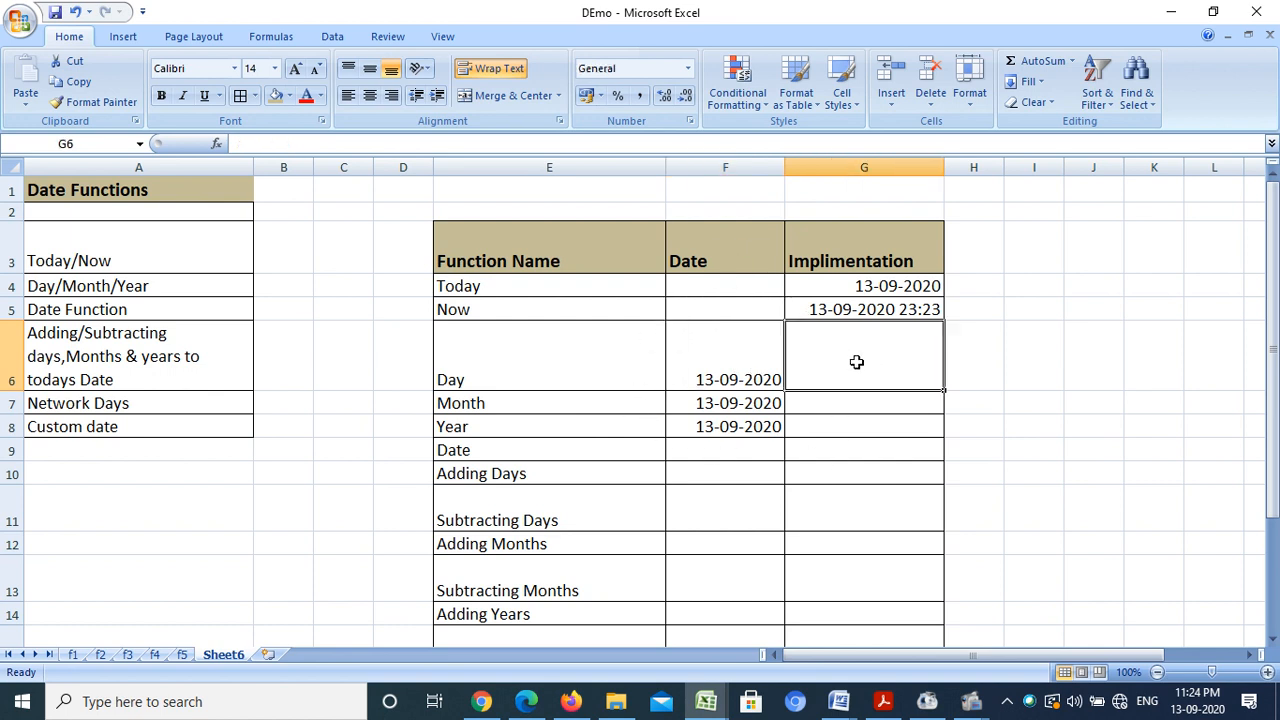
type("=day")
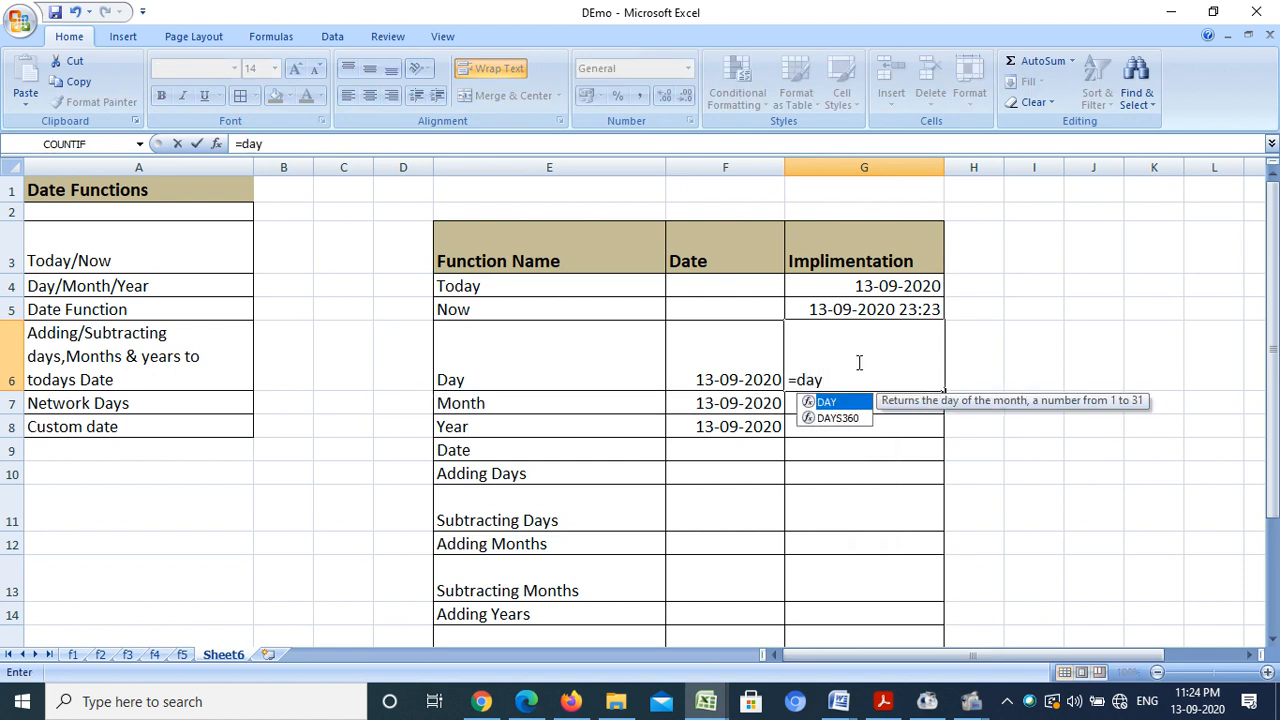
type("(")
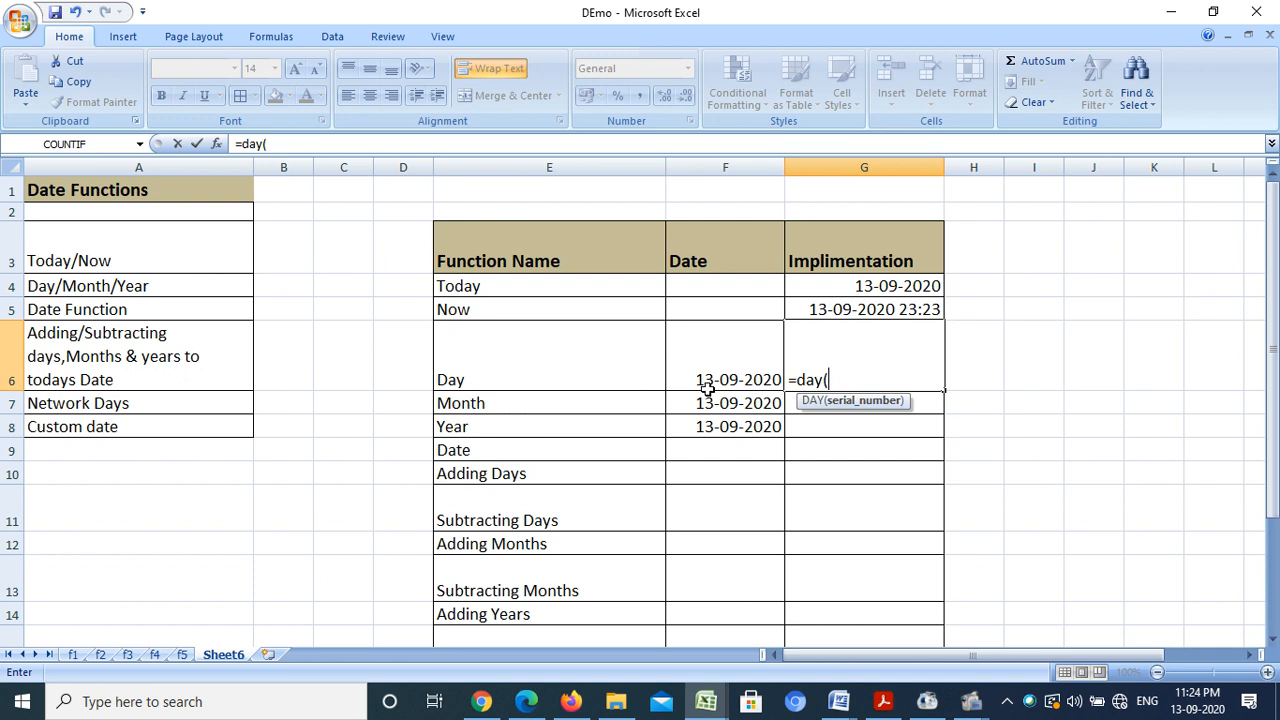
left_click(716, 378)
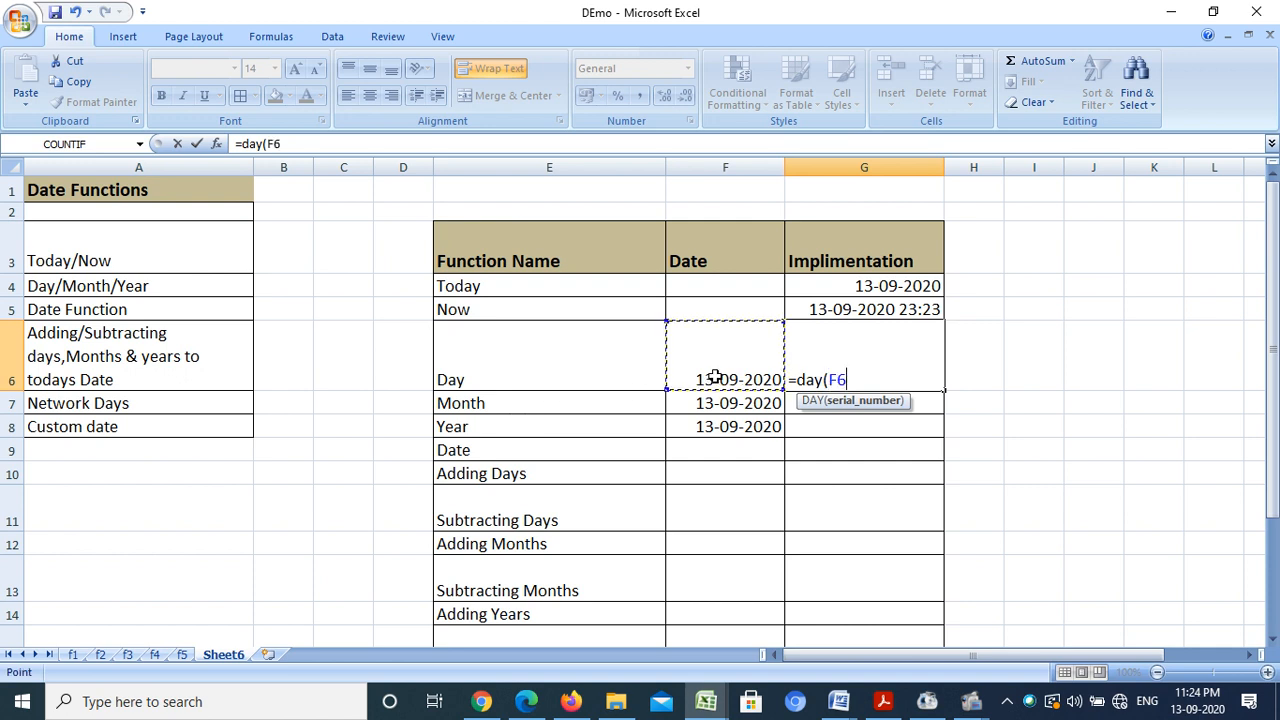
type(")")
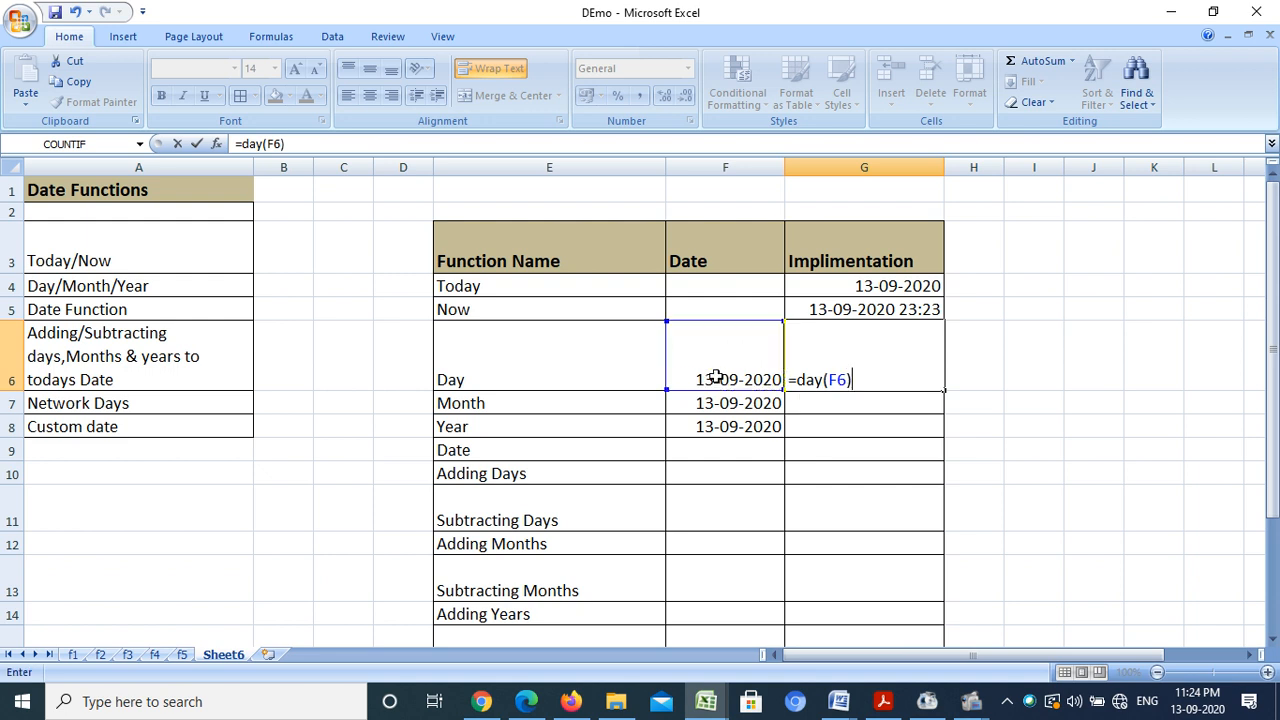
key("Return")
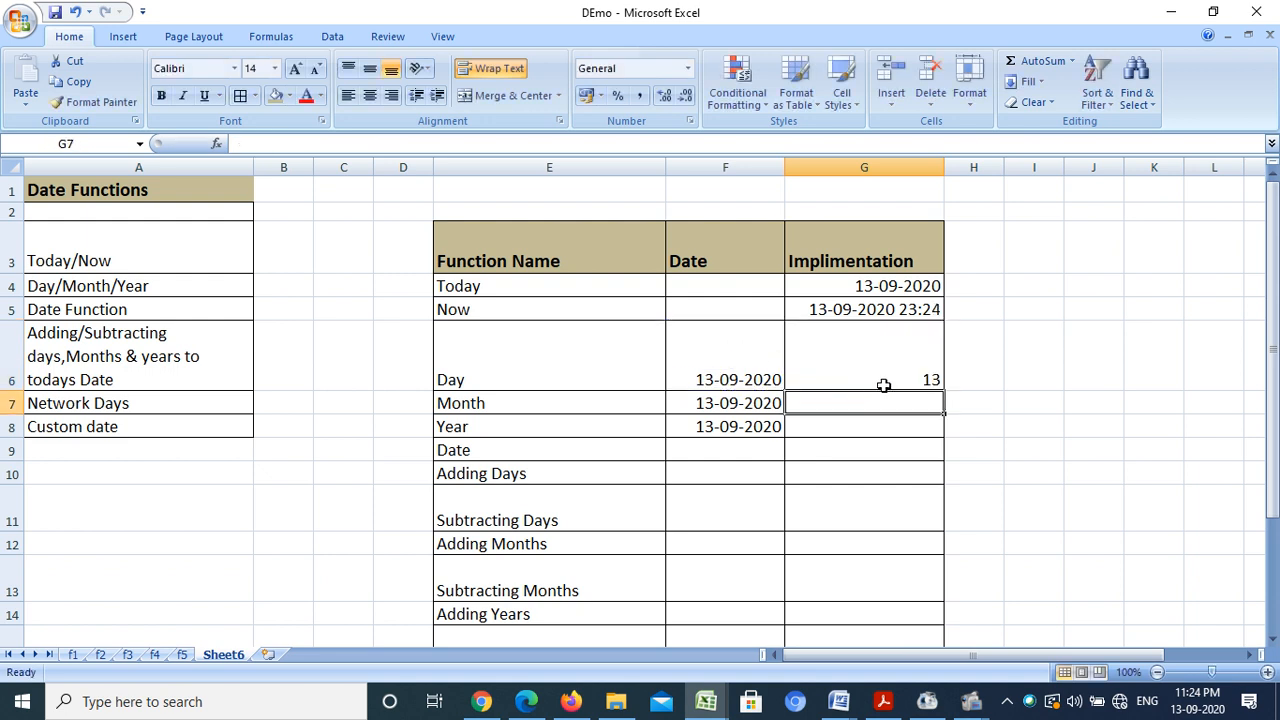
left_click(884, 361)
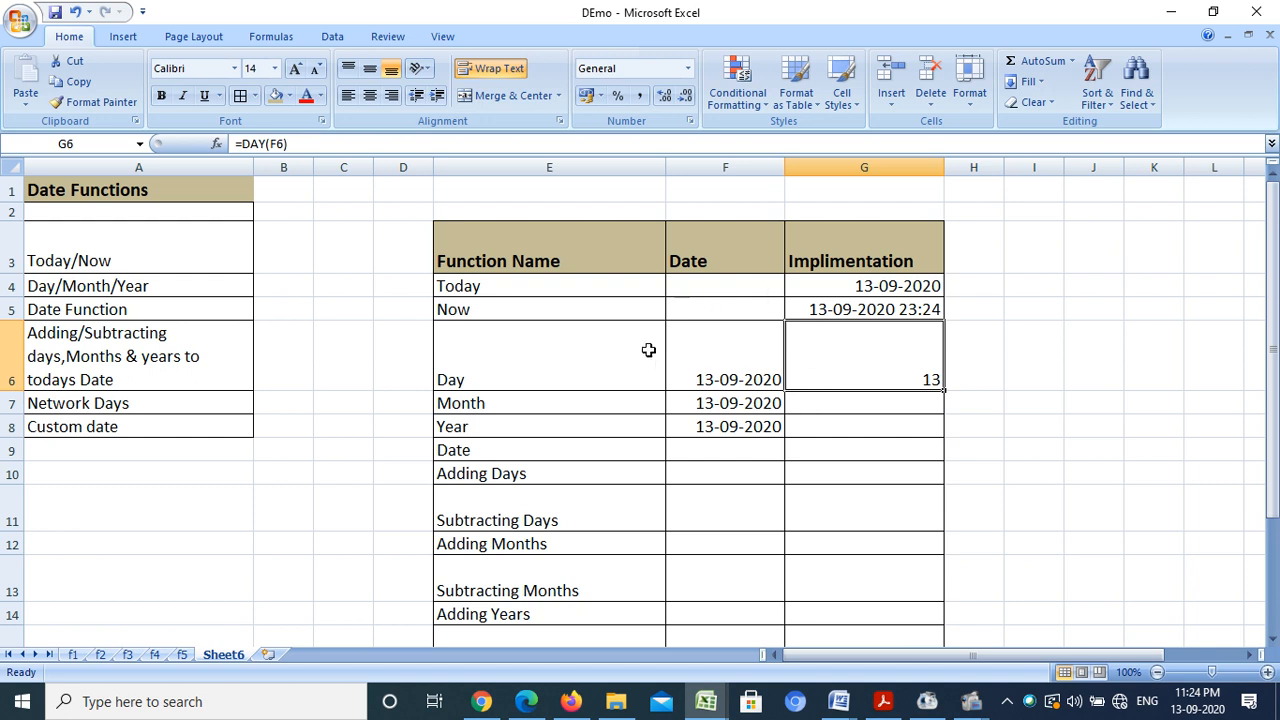
Enter =month(F7) in cell G7 of the Month row to extract the month from the date in F7.
left_click(818, 402)
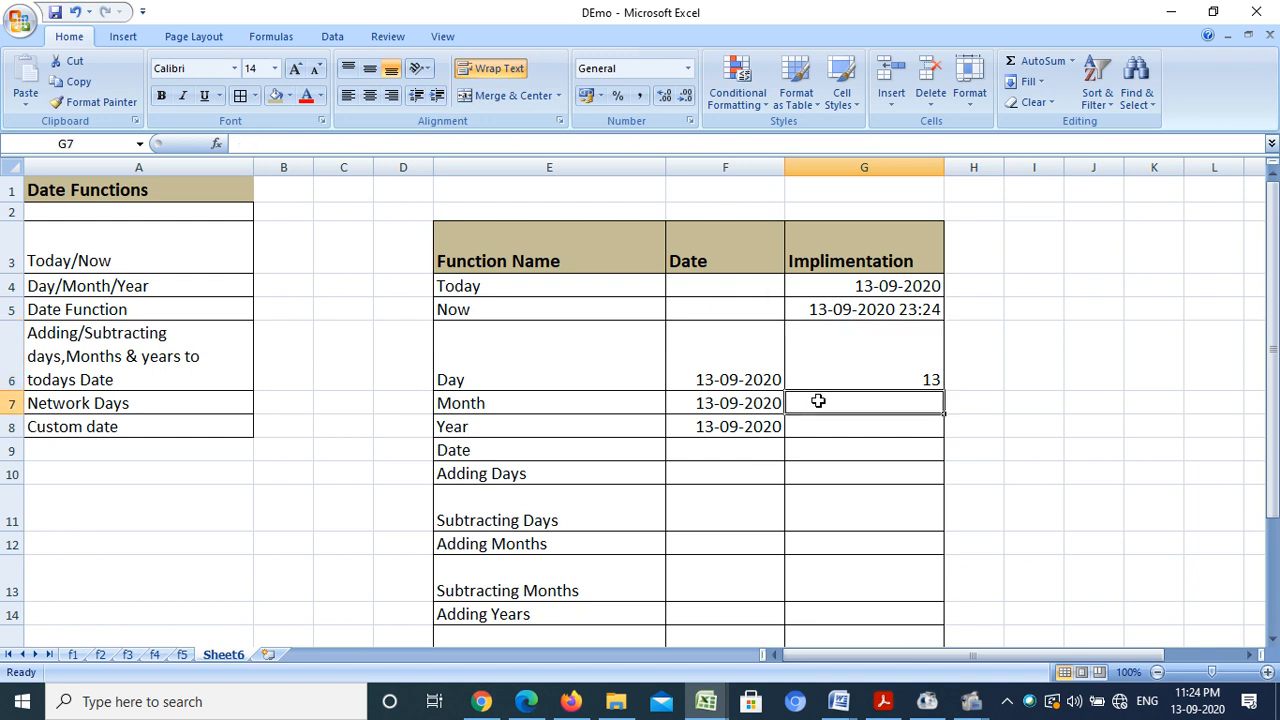
type("=mo")
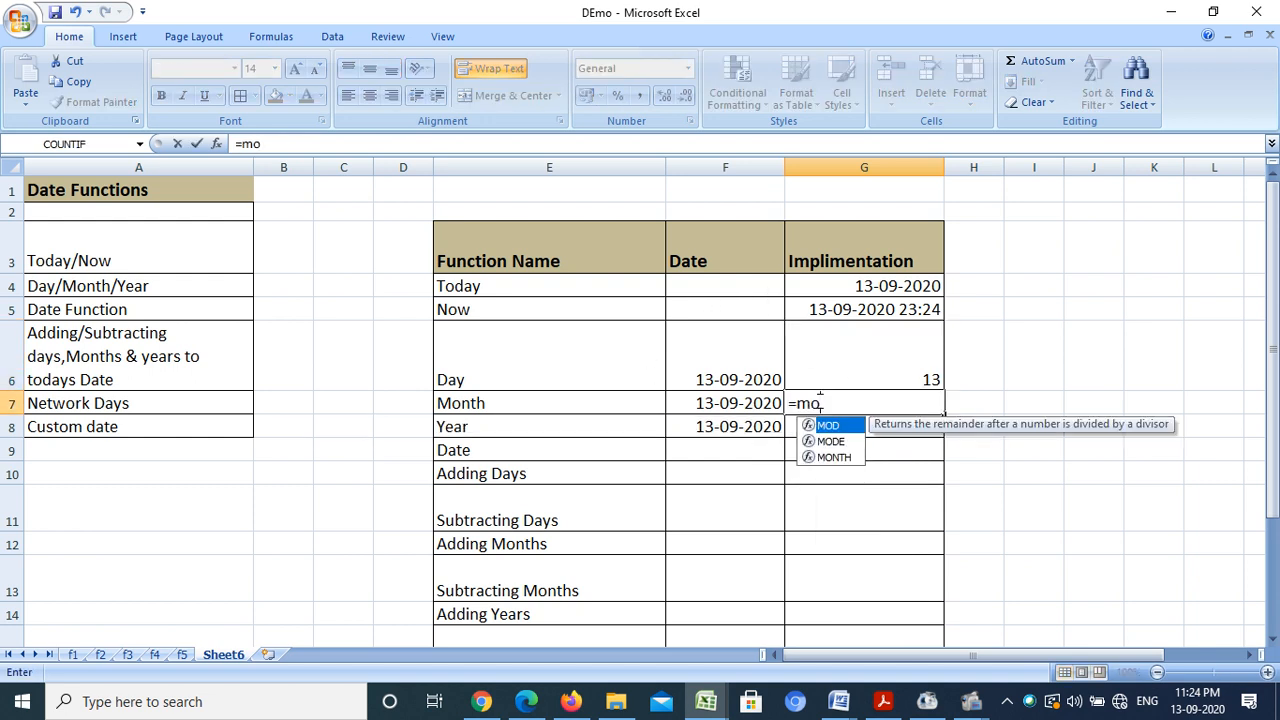
type("nth(")
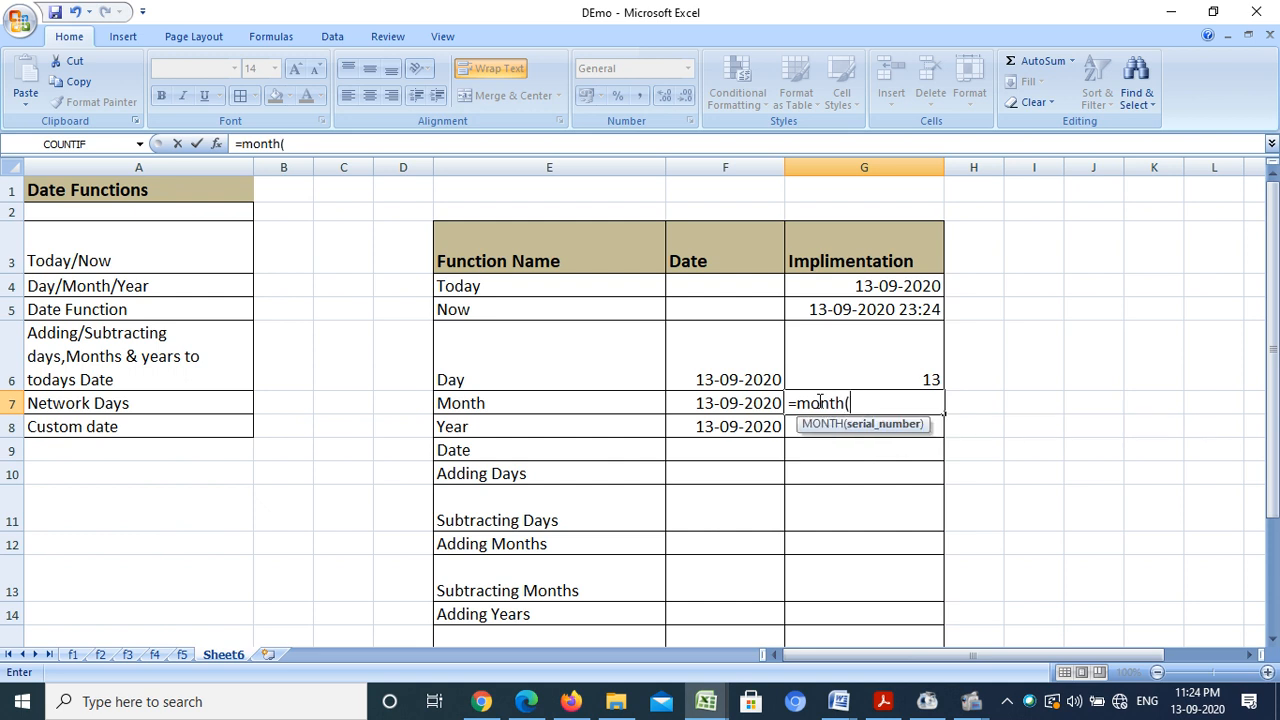
left_click(735, 401)
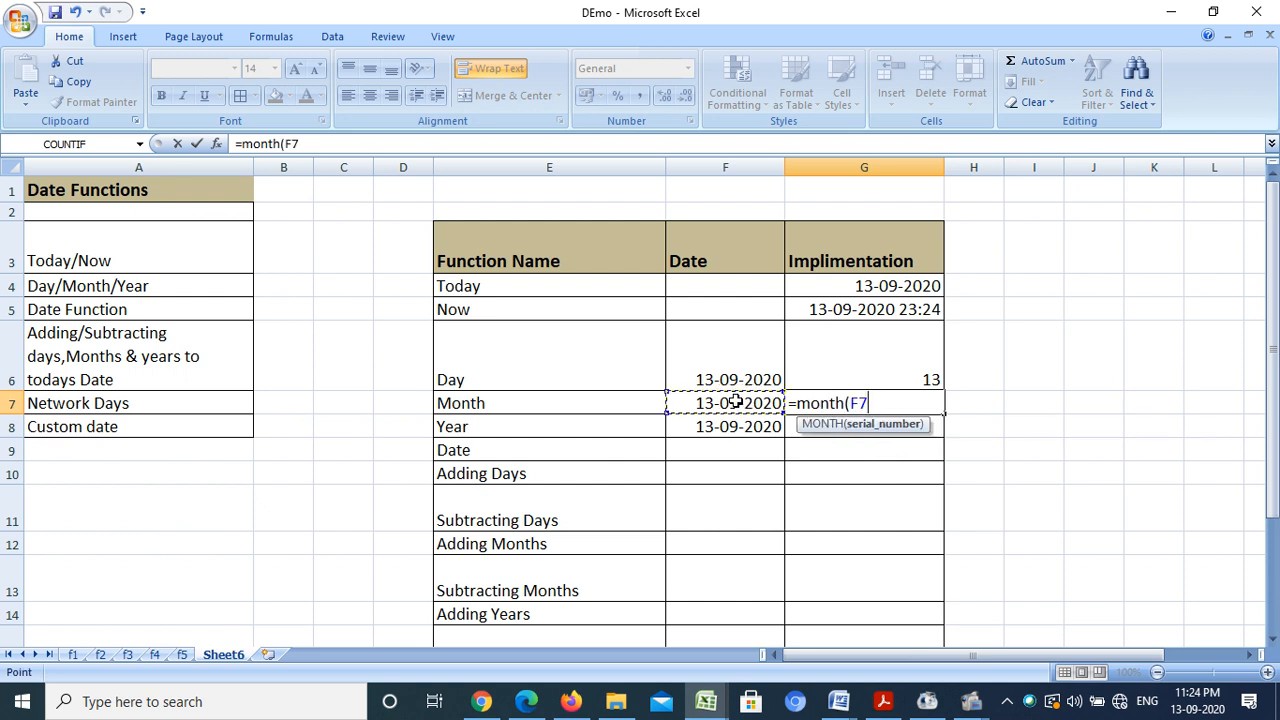
type(")")
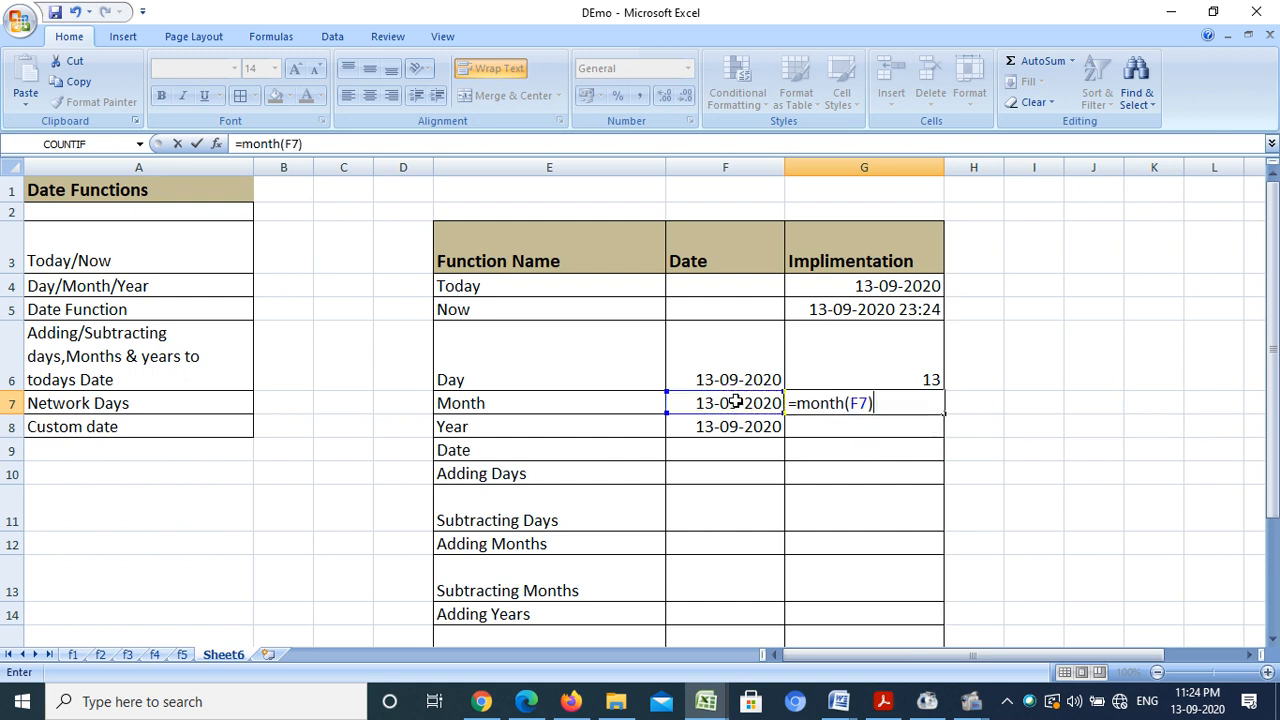
key("Return")
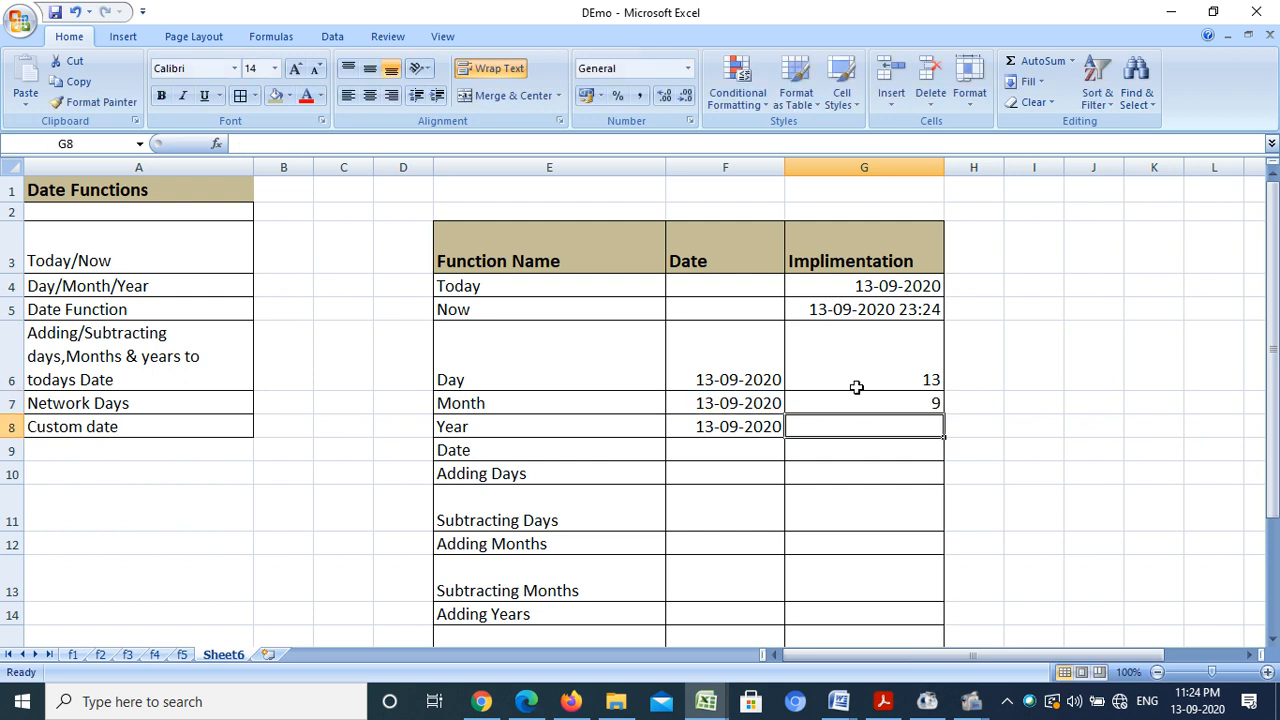
left_click(894, 405)
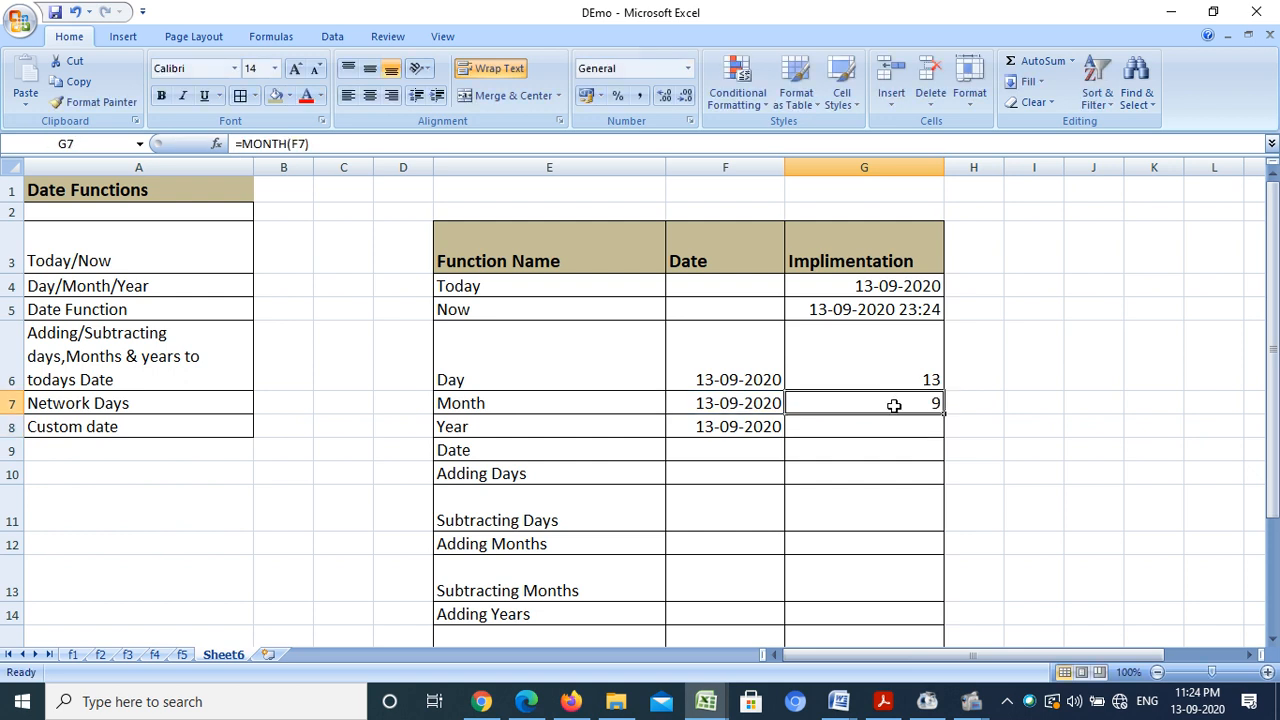
Enter =year(F8) in cell G8 of the Year row to extract the year from the date in F8.
left_click(795, 429)
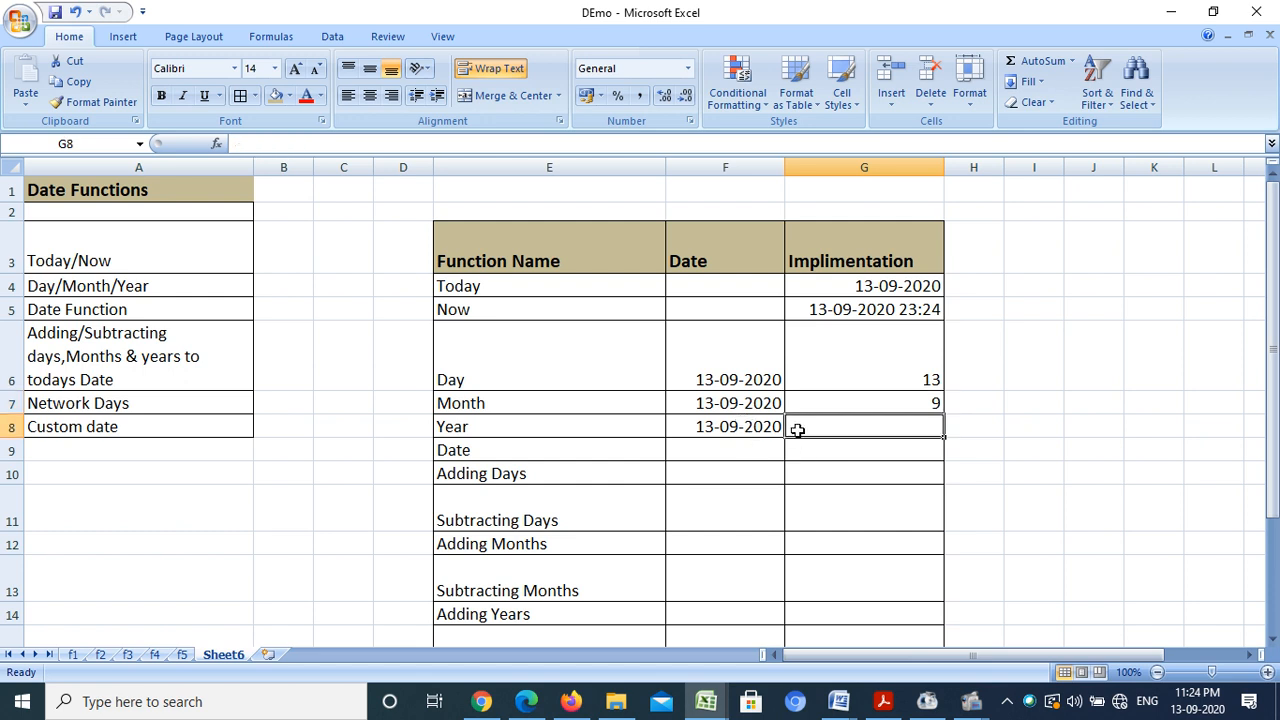
type("=")
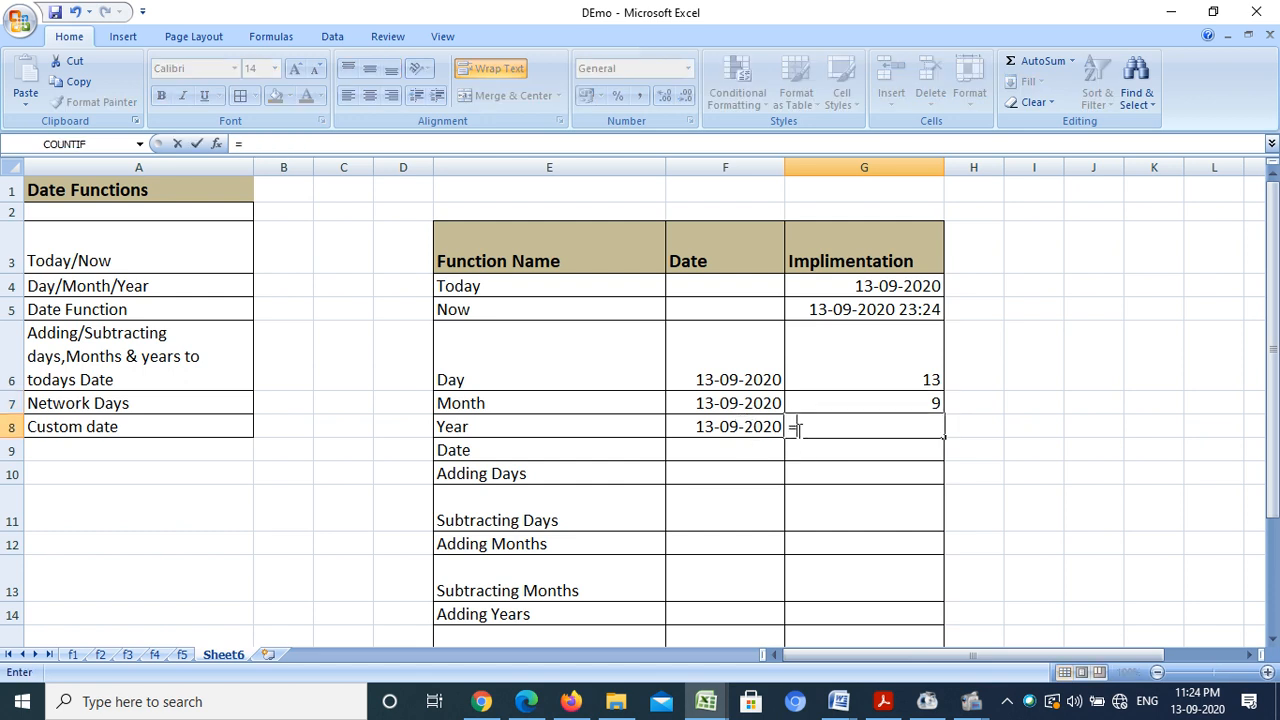
type("yea")
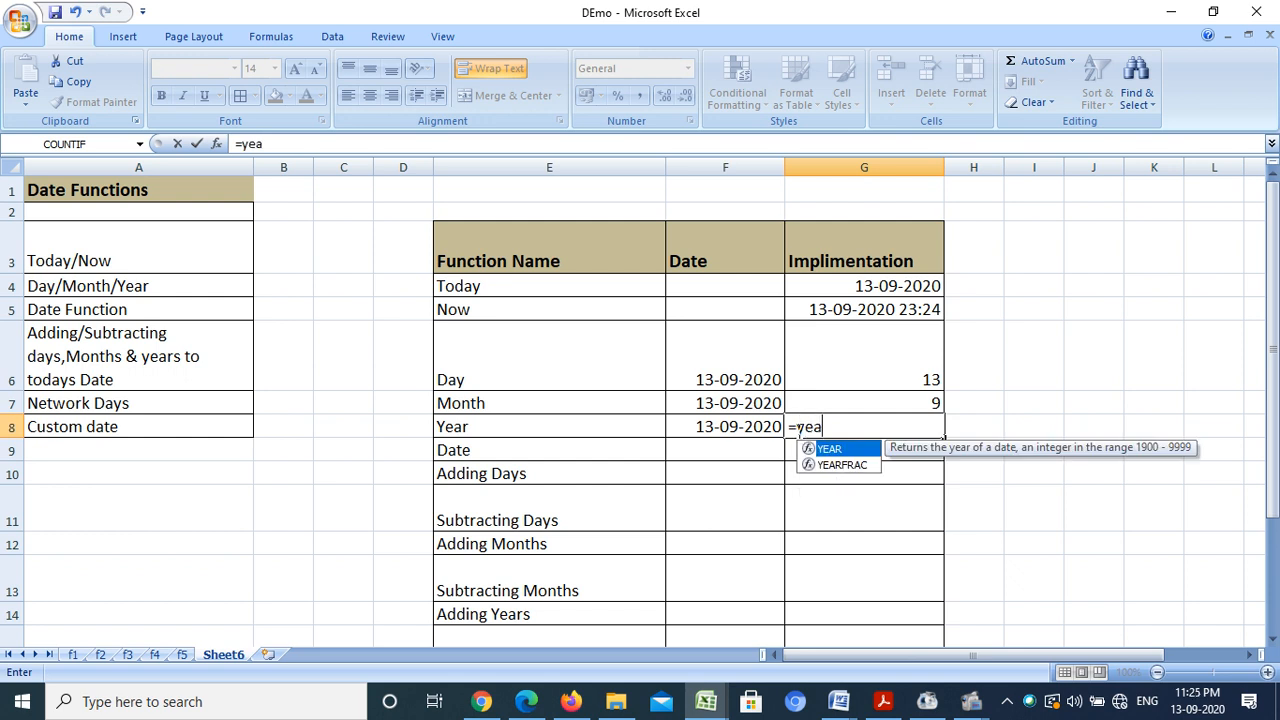
type("r(")
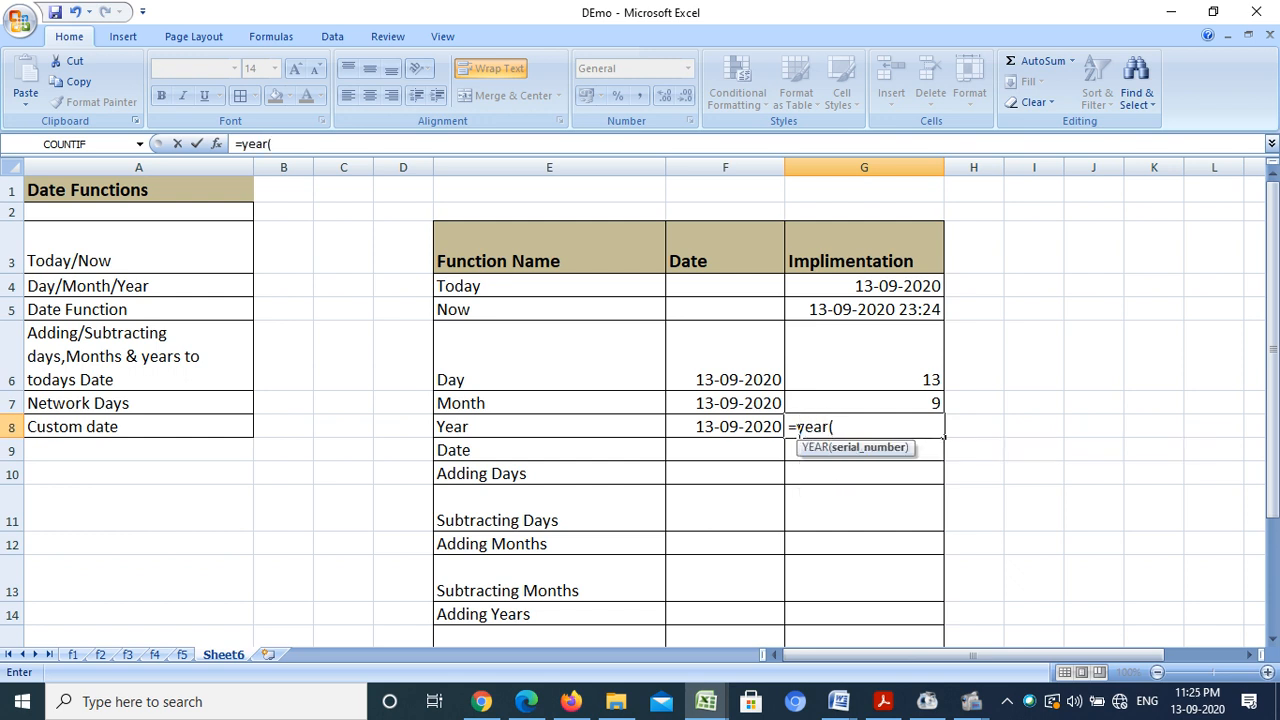
left_click(725, 428)
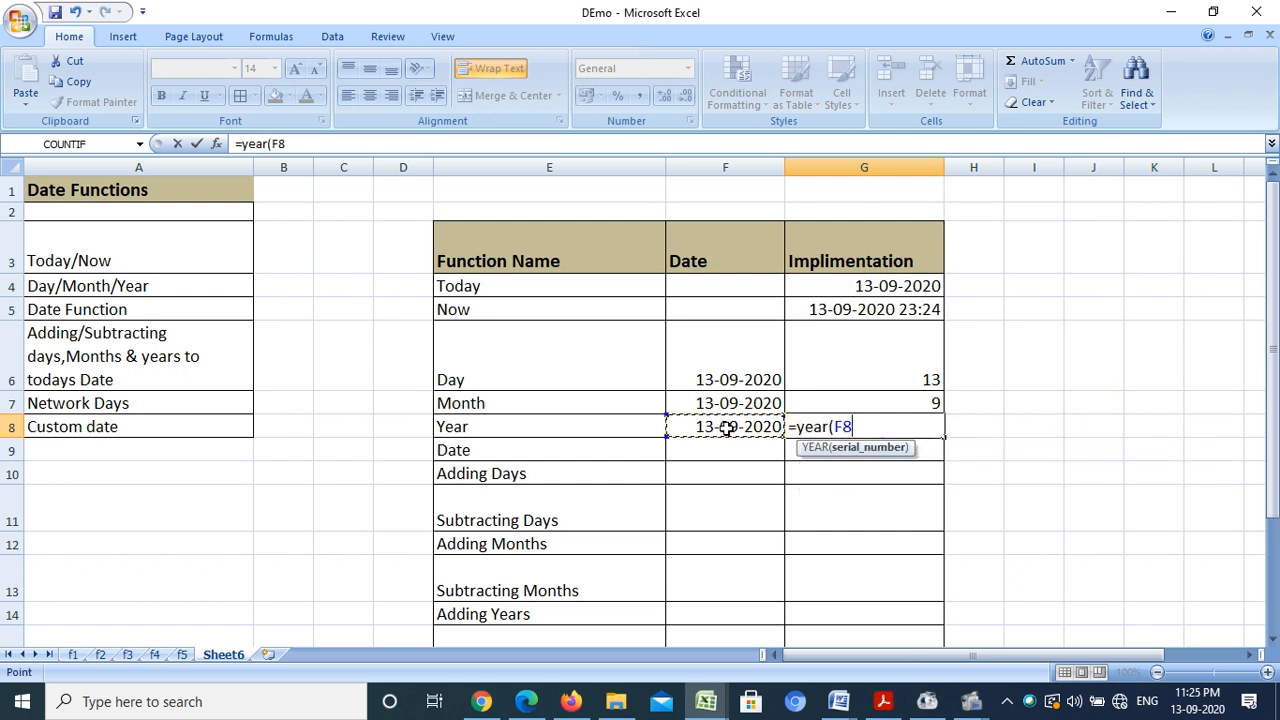
type(")")
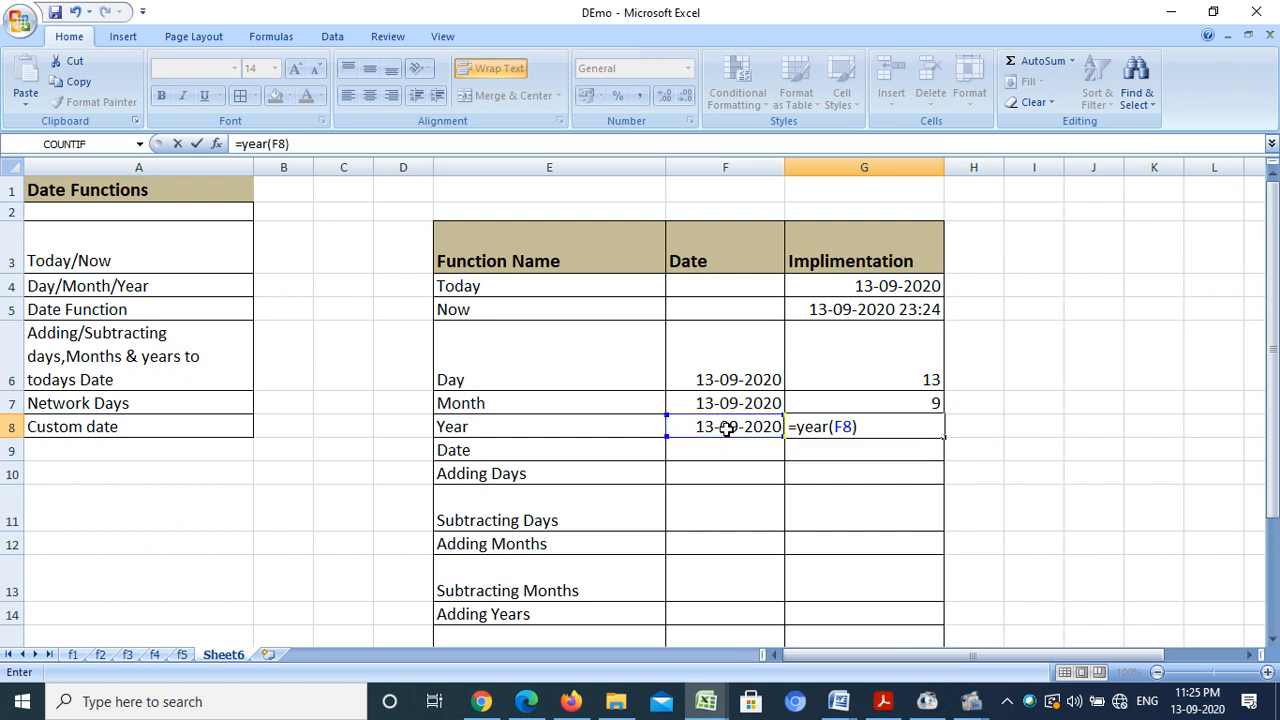
key("Return")
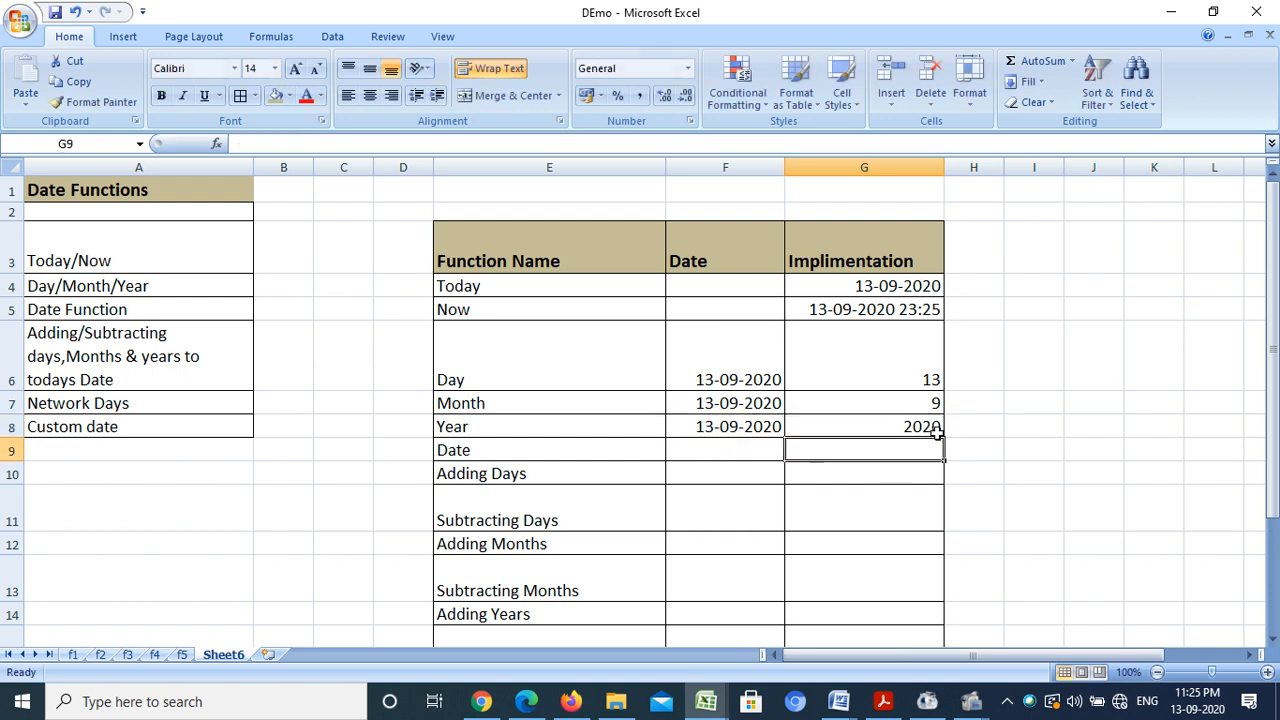
left_click(887, 424)
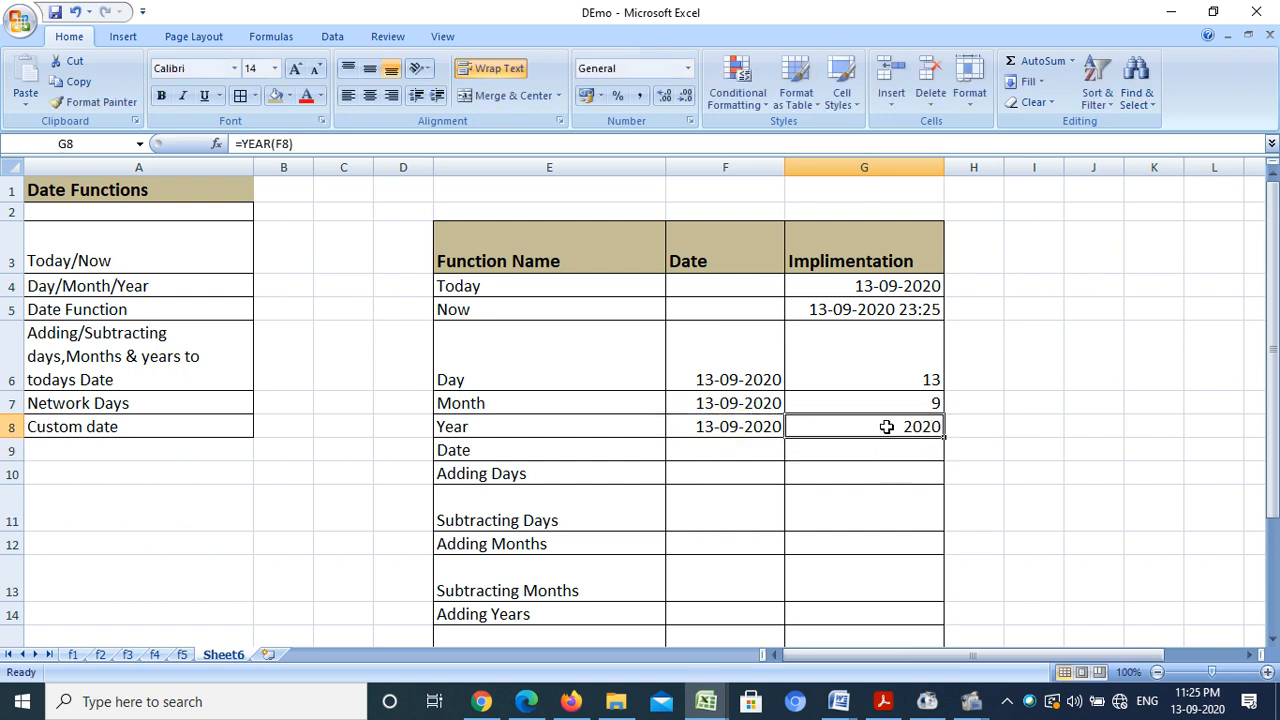
left_click(823, 360)
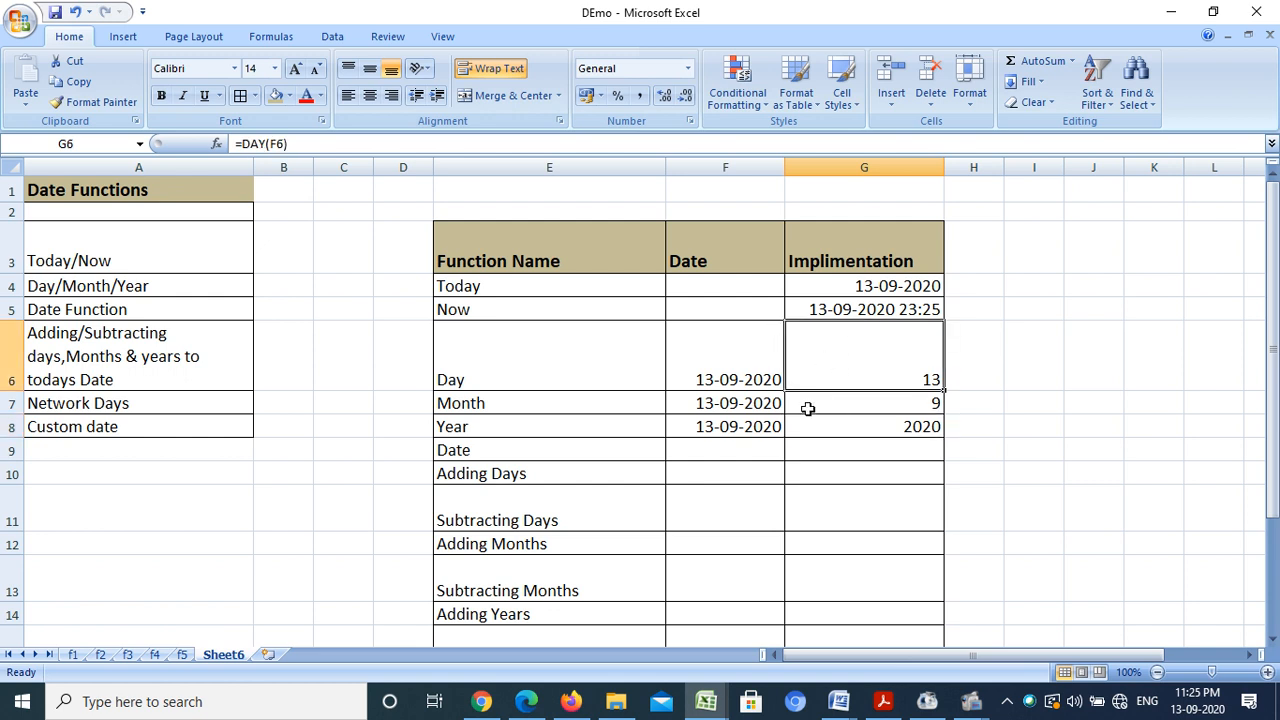
left_click(906, 403)
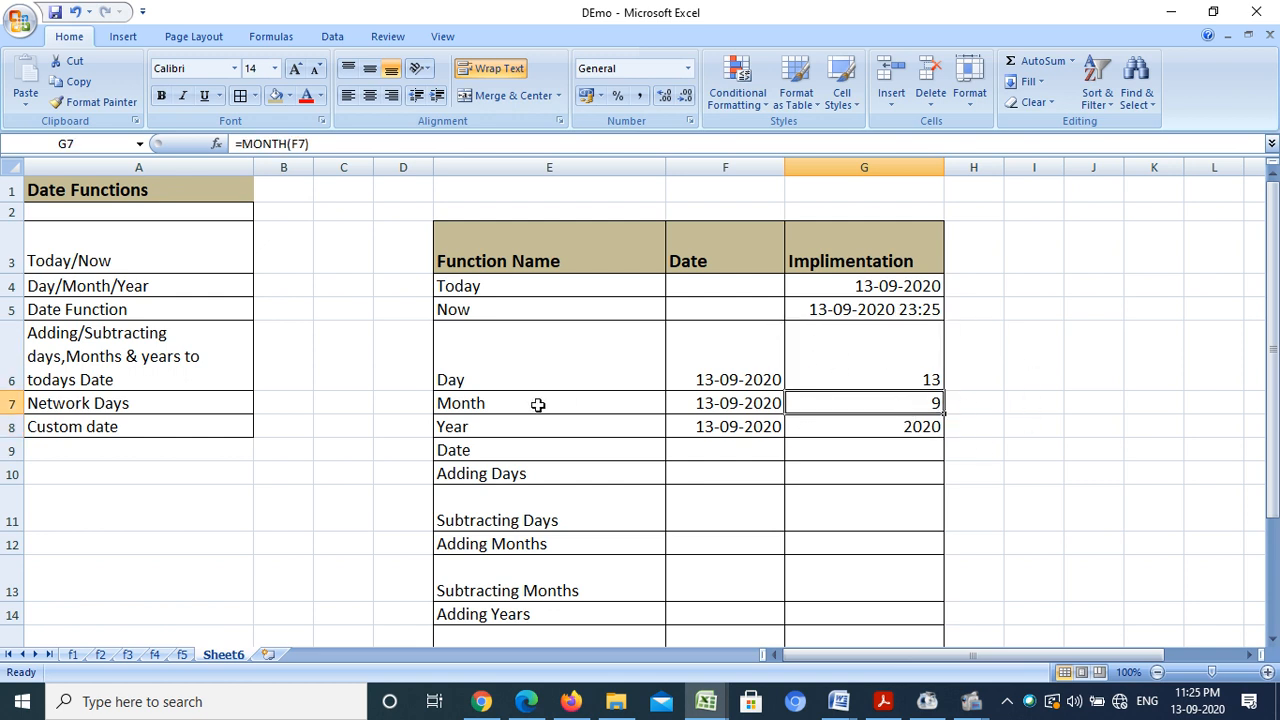
left_click(845, 432)
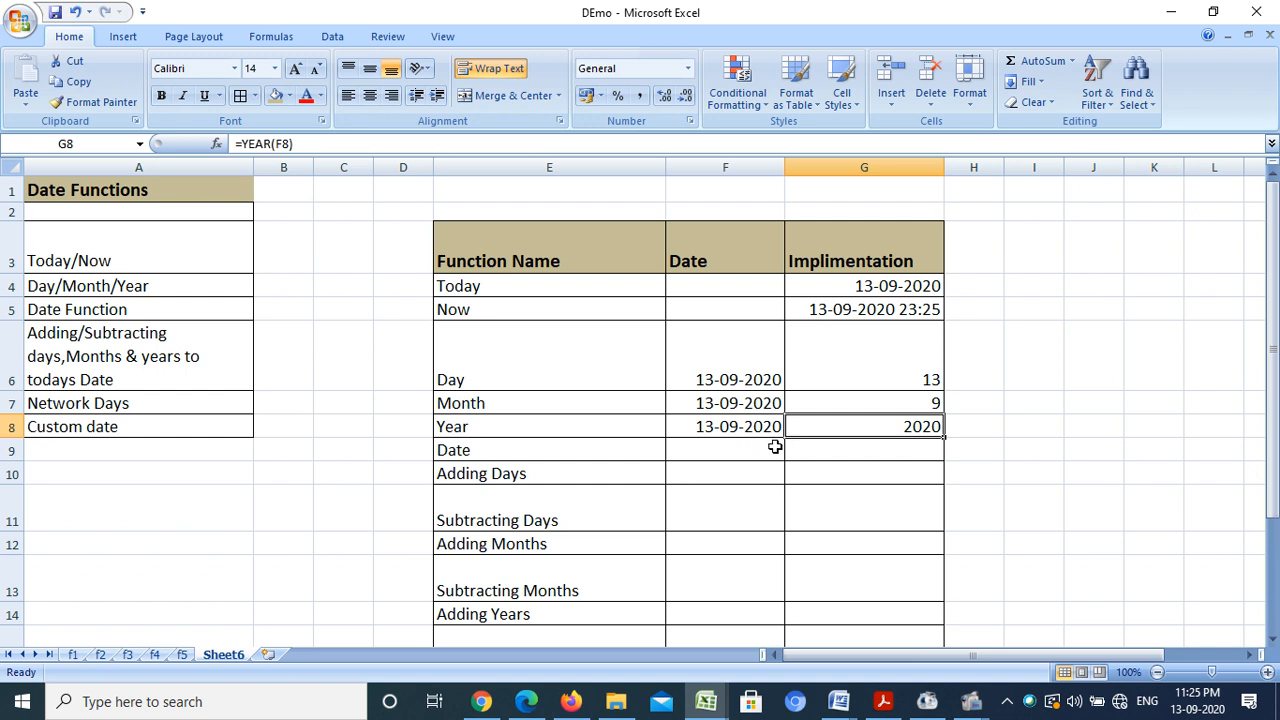
Enter =date(G8,G7,G6) in cell G9 of the Date row to build a date from the year, month and day cells.
left_click(858, 453)
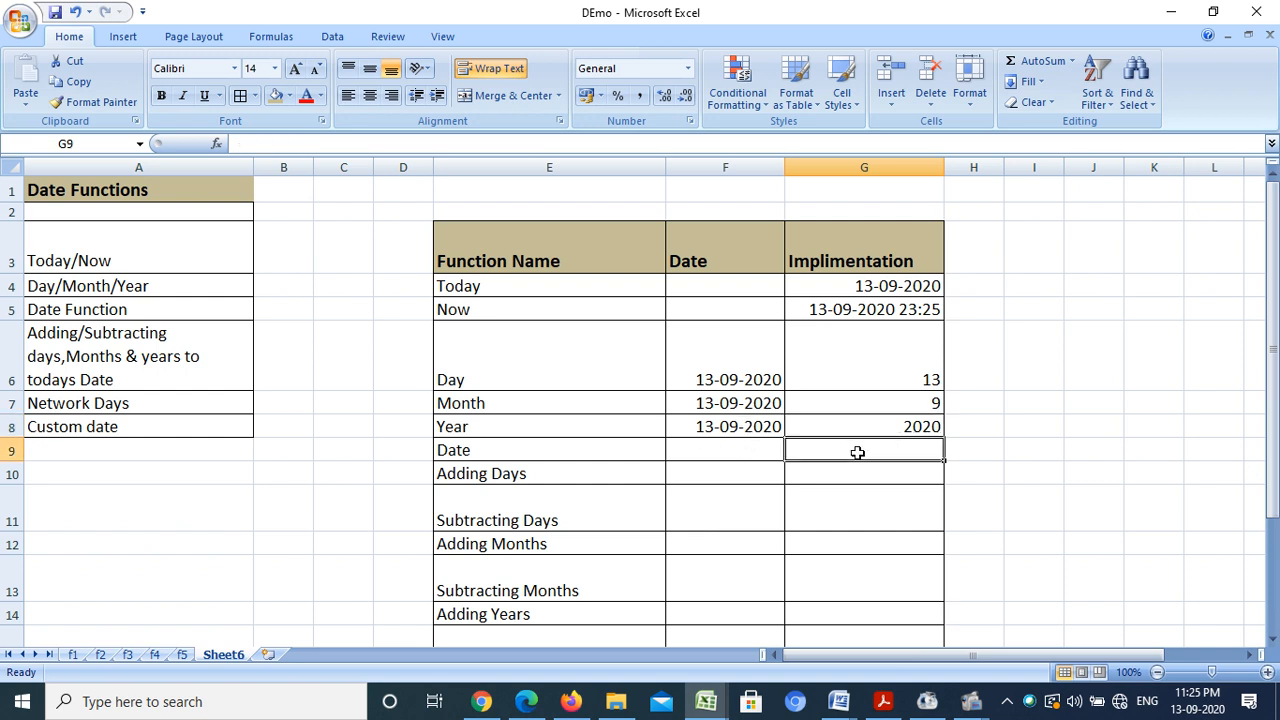
type("=dat")
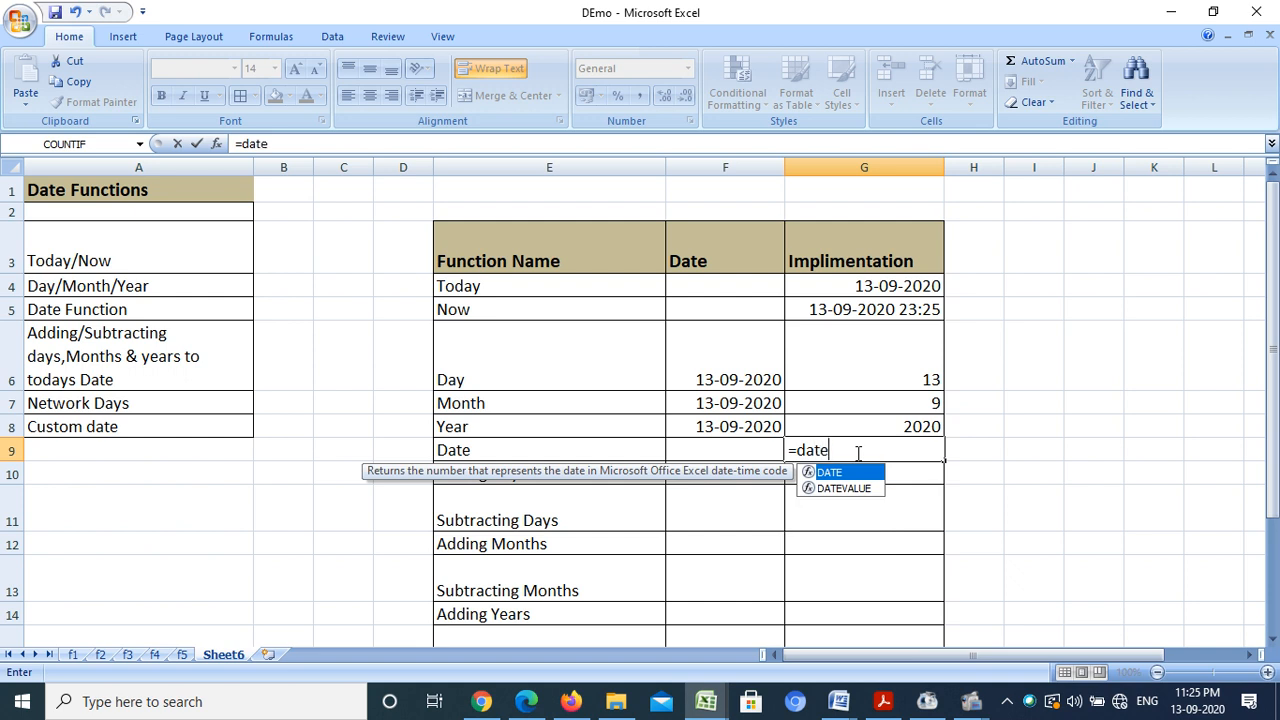
type("e(")
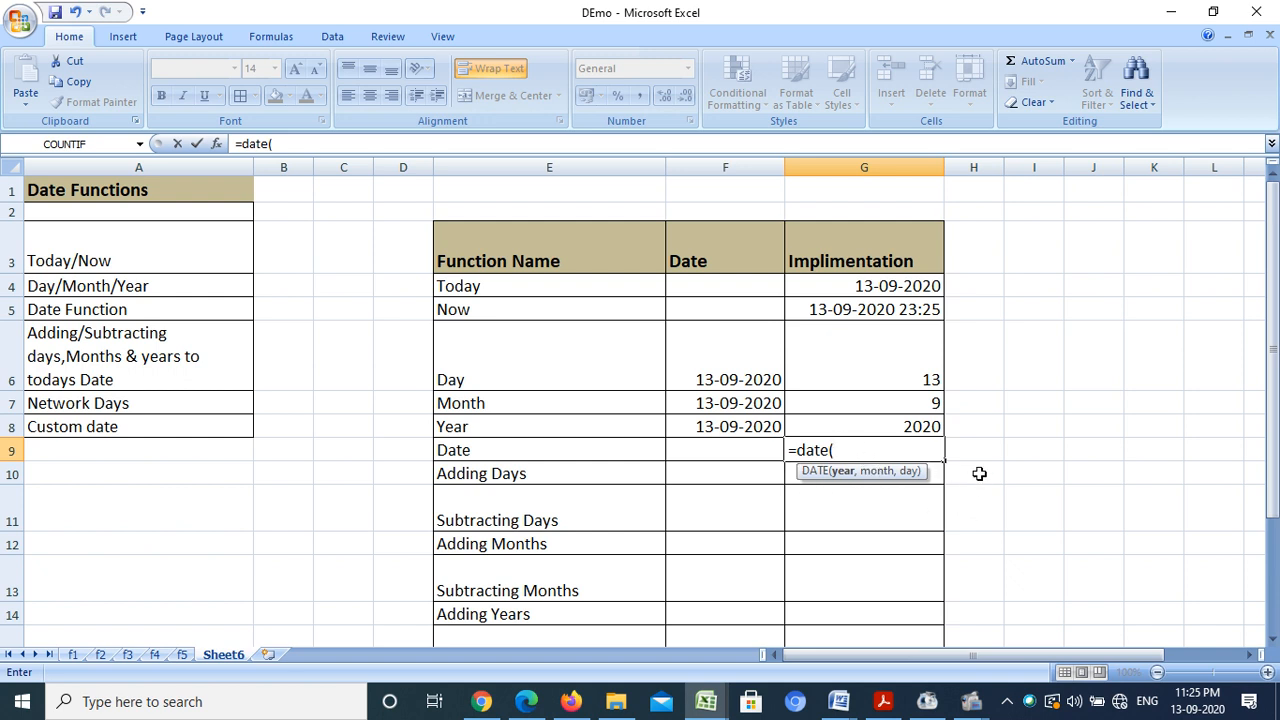
left_click(892, 426)
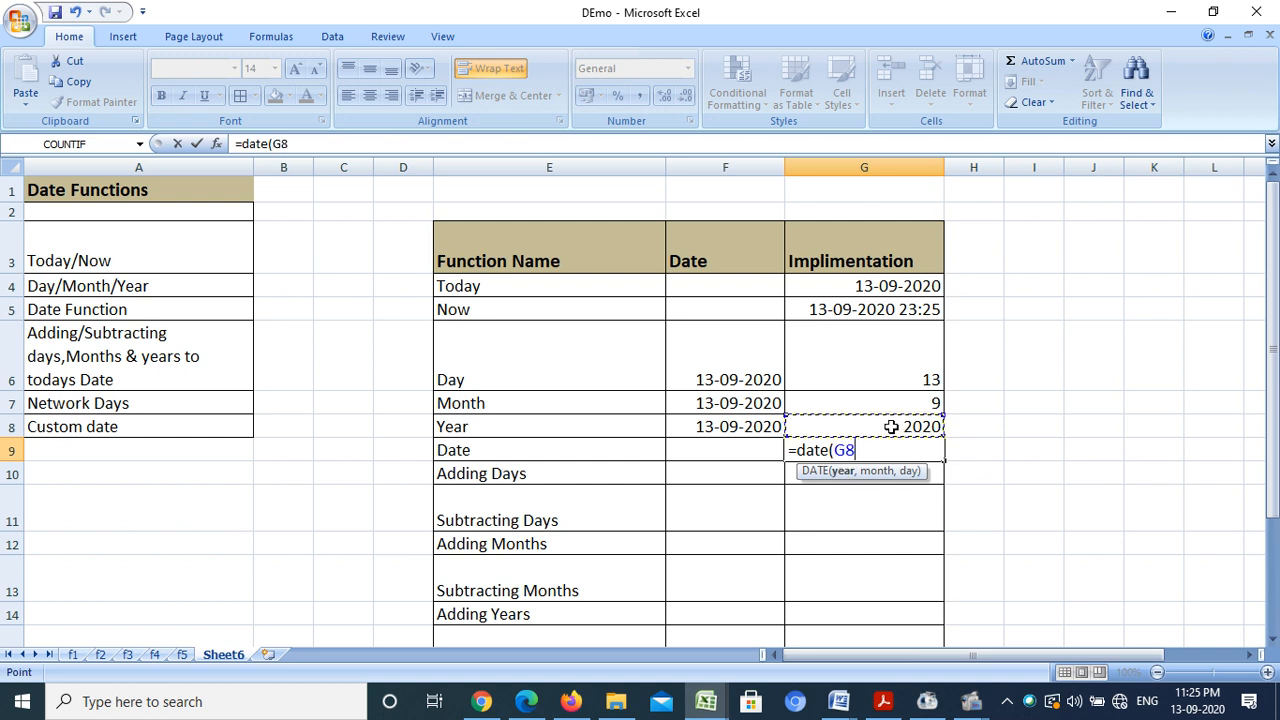
type(",")
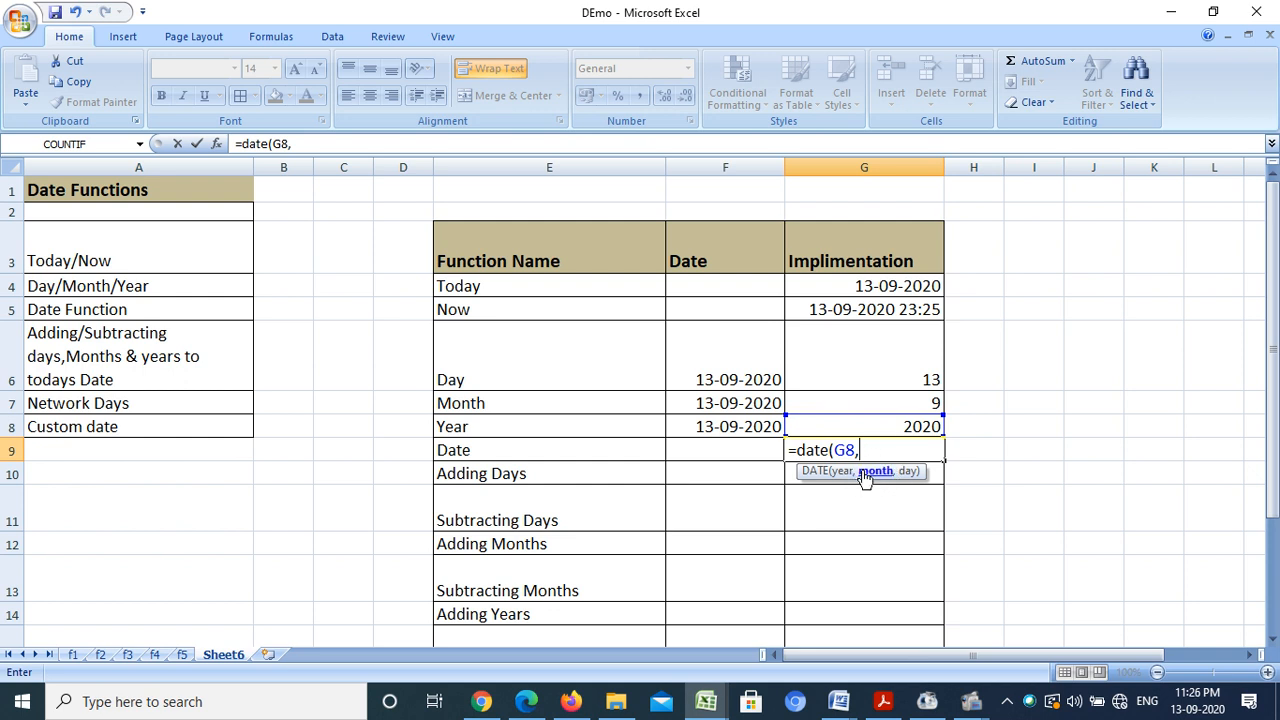
left_click(891, 401)
type(",")
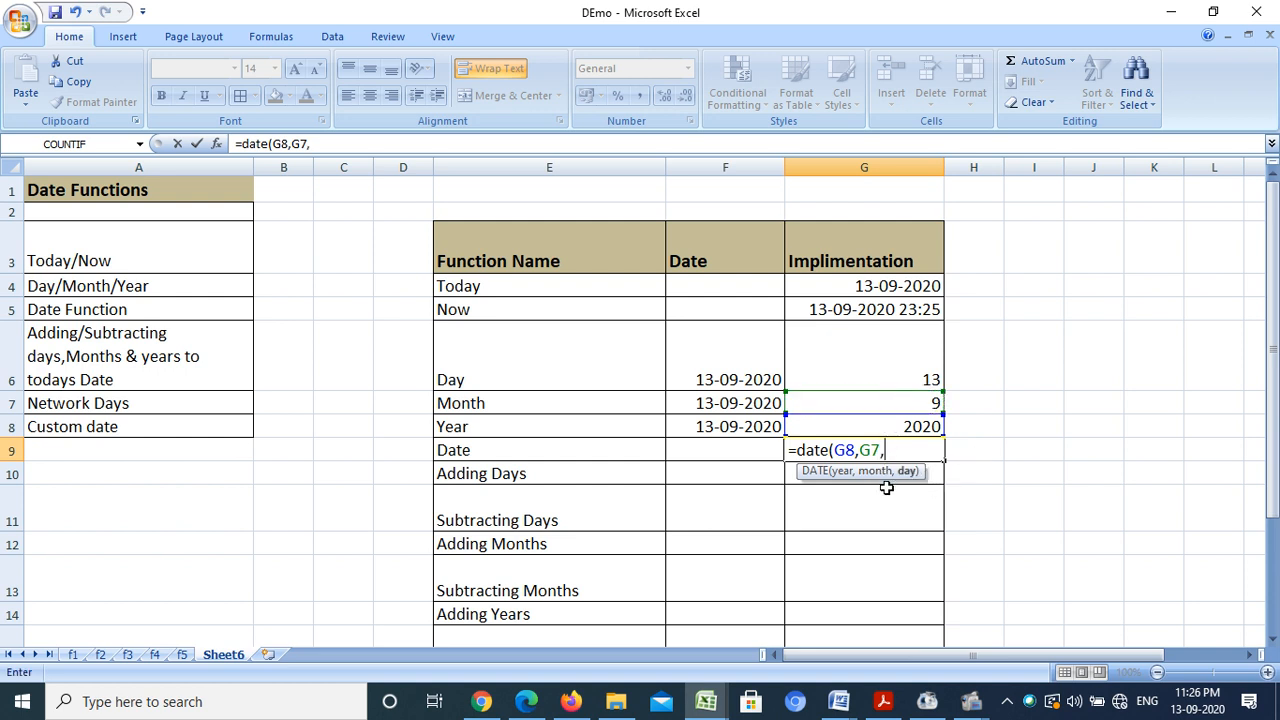
left_click(889, 380)
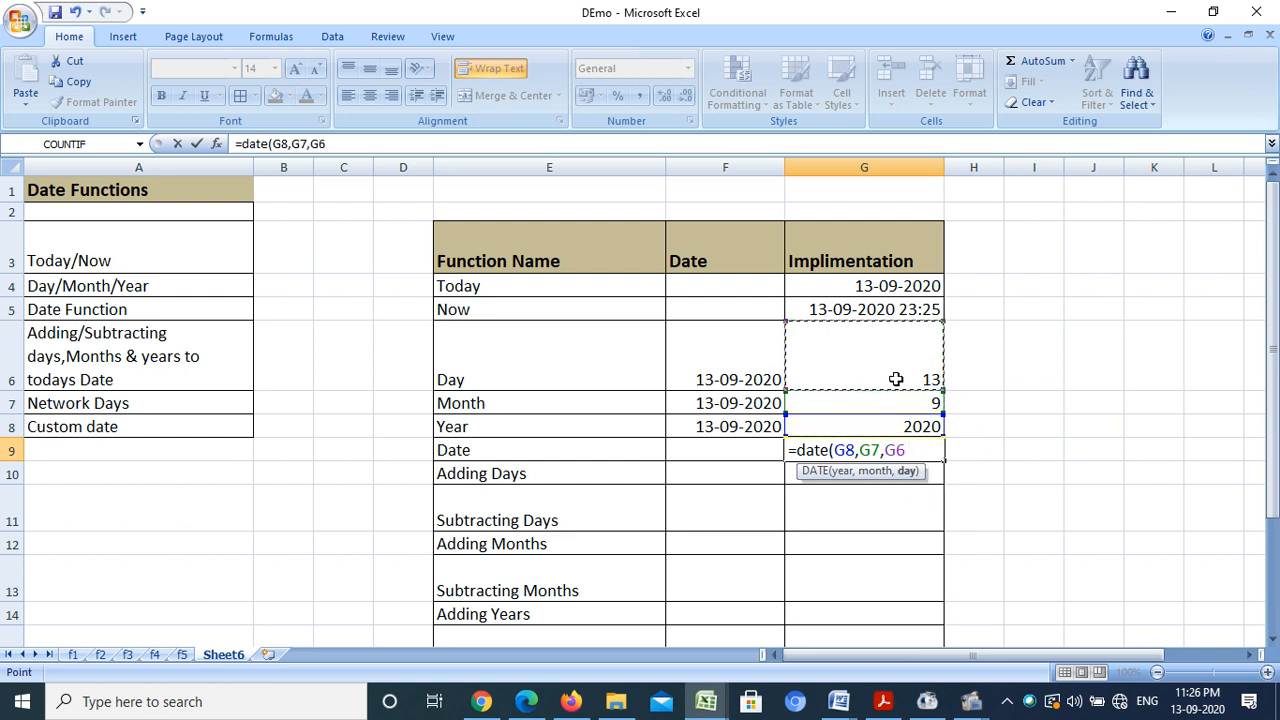
type(")")
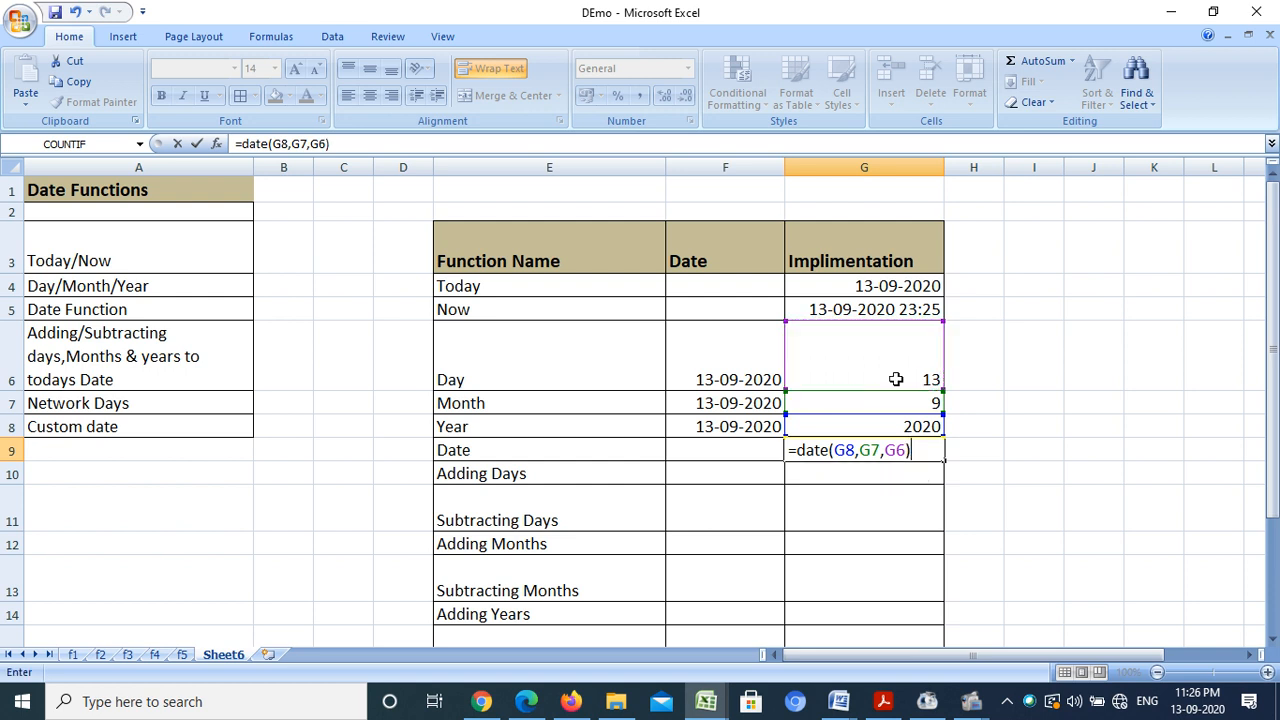
key("Return")
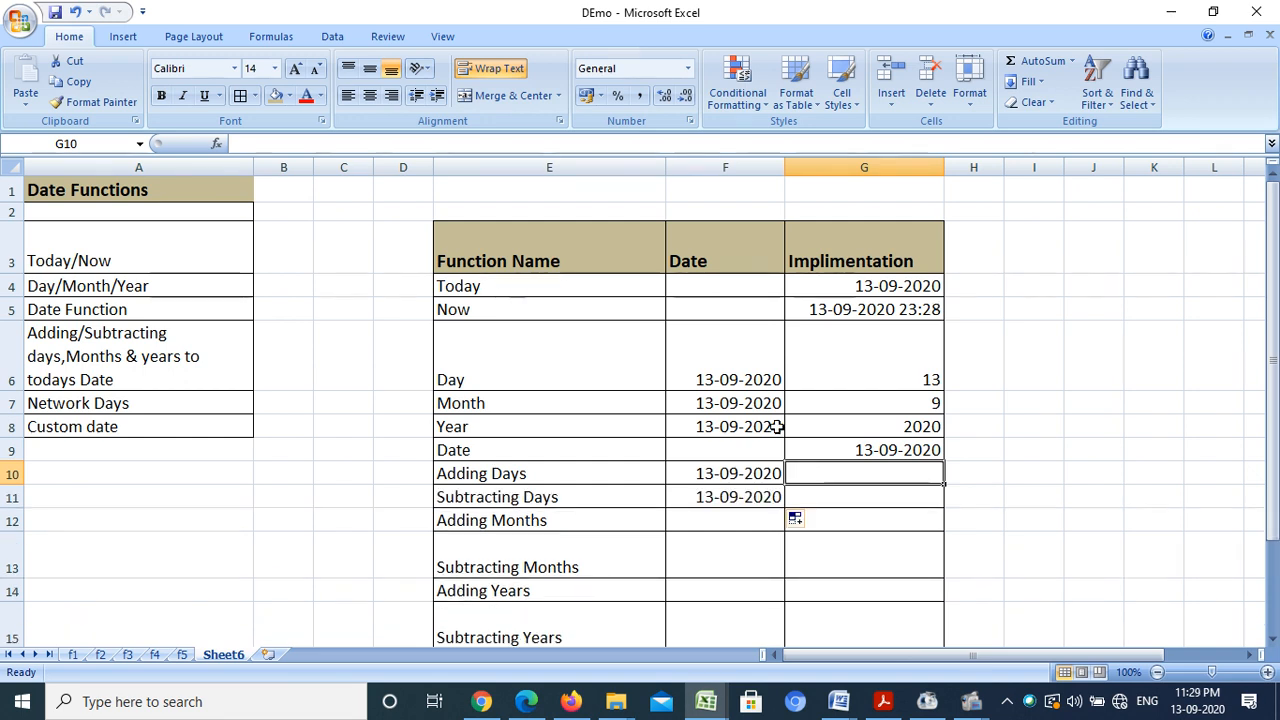
Enter =F10+5 in cell G10 of the Adding Days row to add 5 days to the date in F10.
left_click(688, 473)
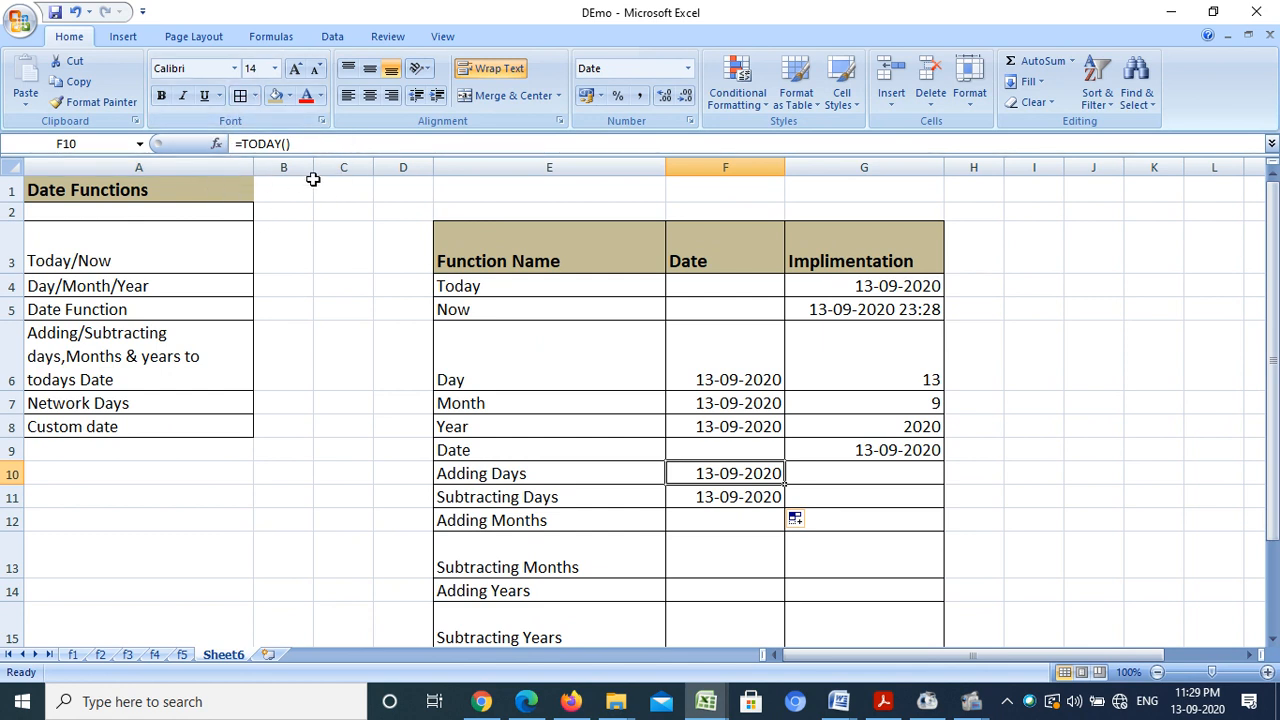
left_click(815, 474)
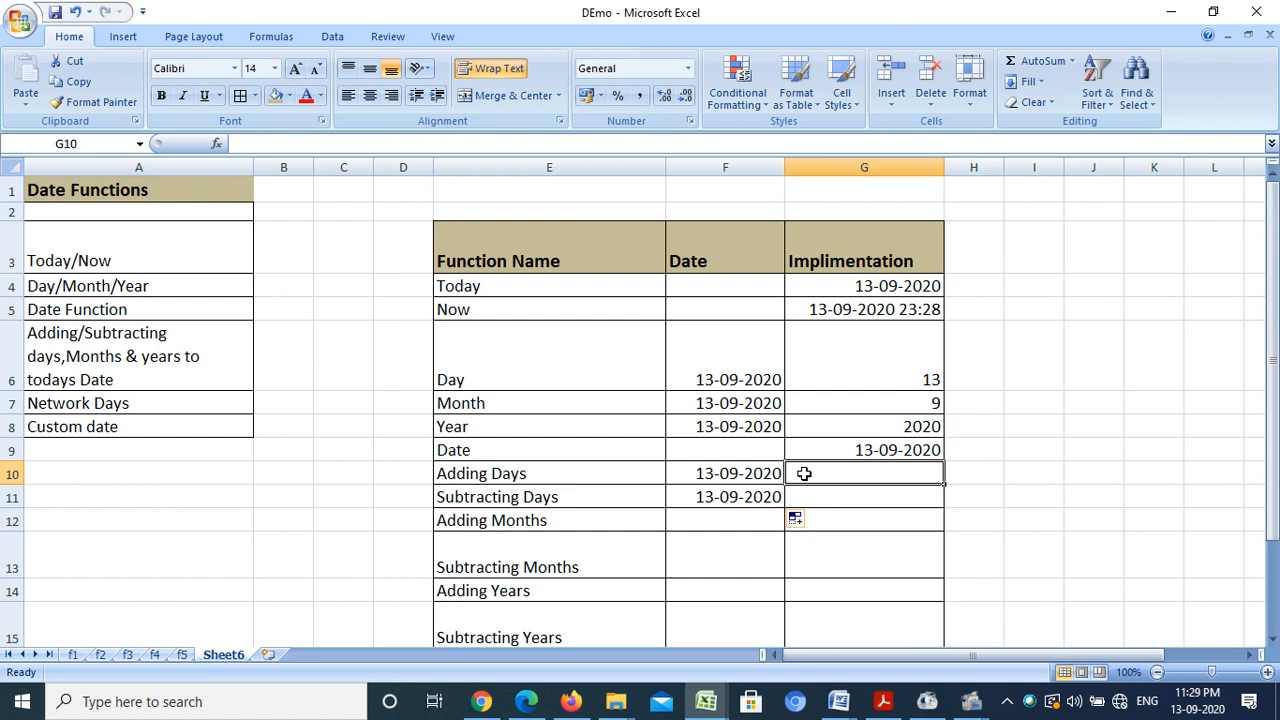
type("=")
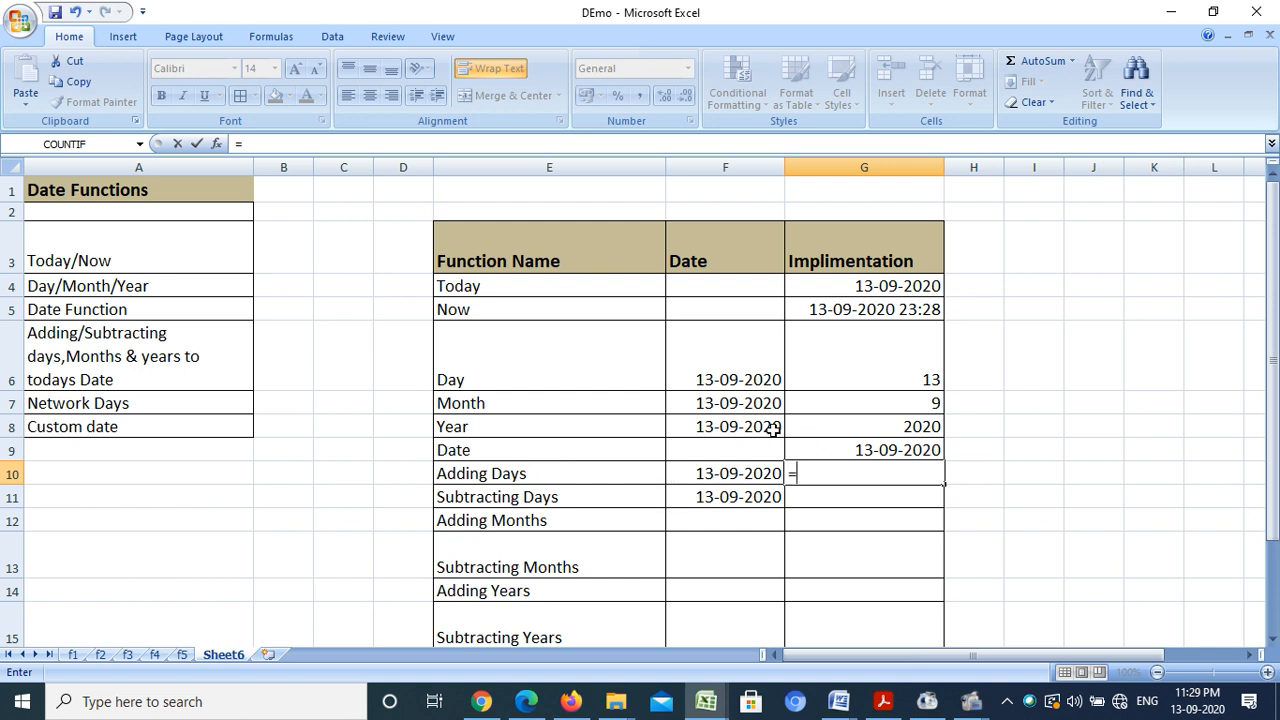
left_click(714, 474)
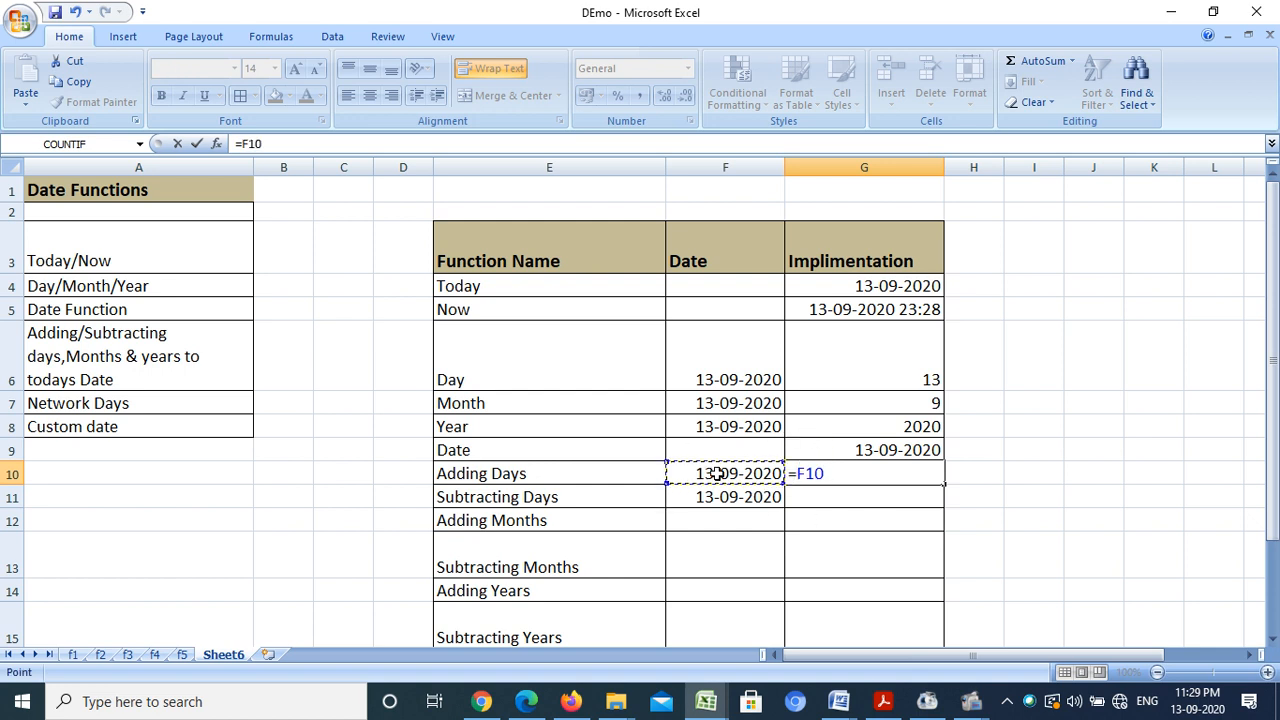
type("+5")
key("Return")
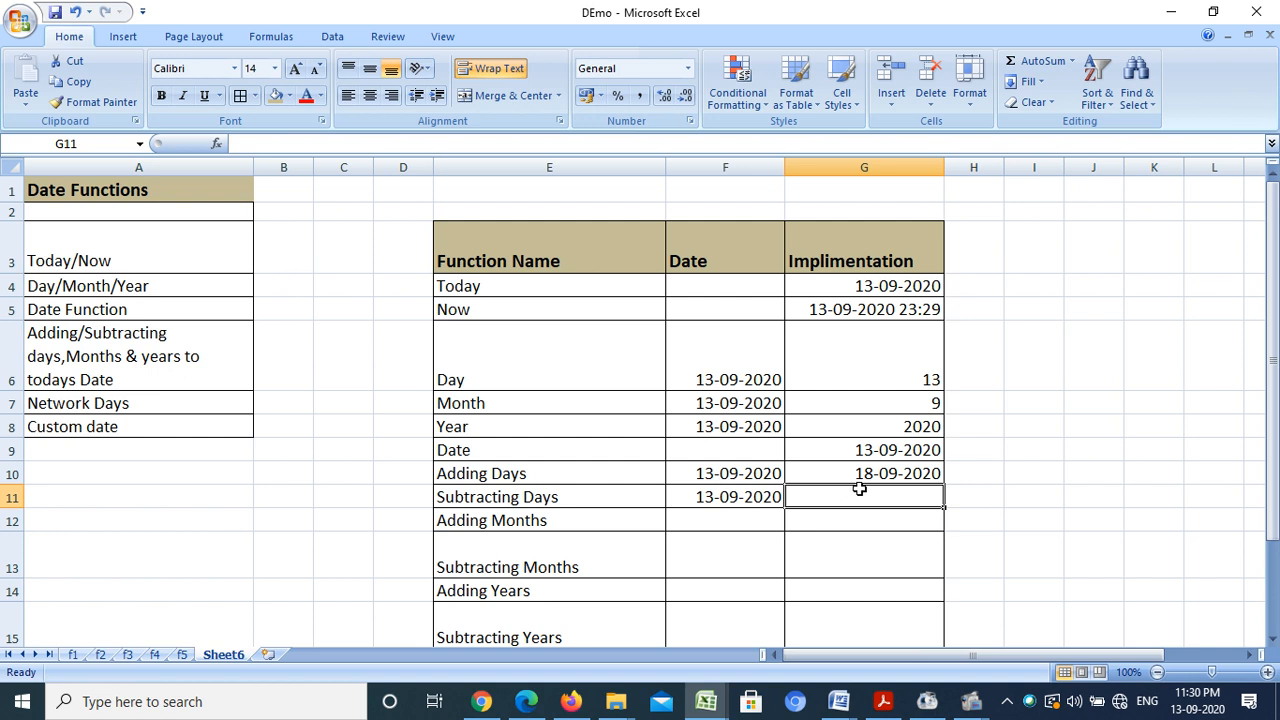
Enter =F11-5 in cell G11 of the Subtracting Days row to subtract 5 days from the date in F11.
type("=")
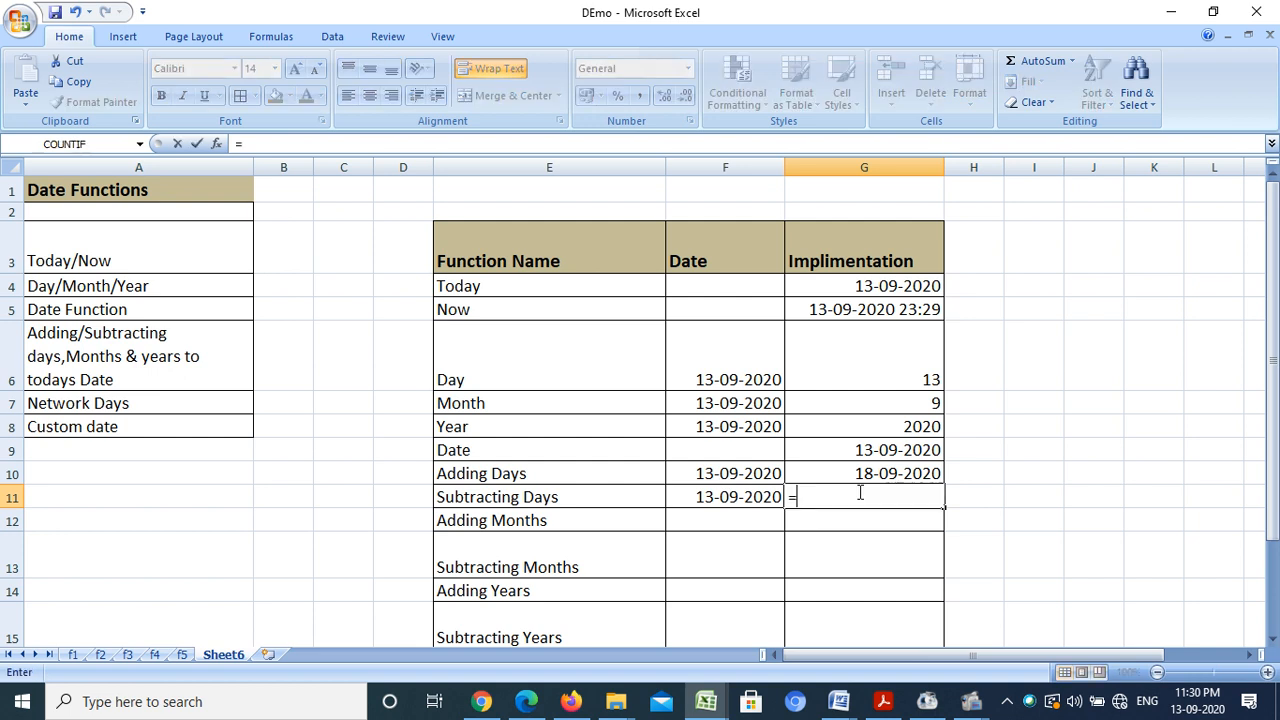
left_click(720, 495)
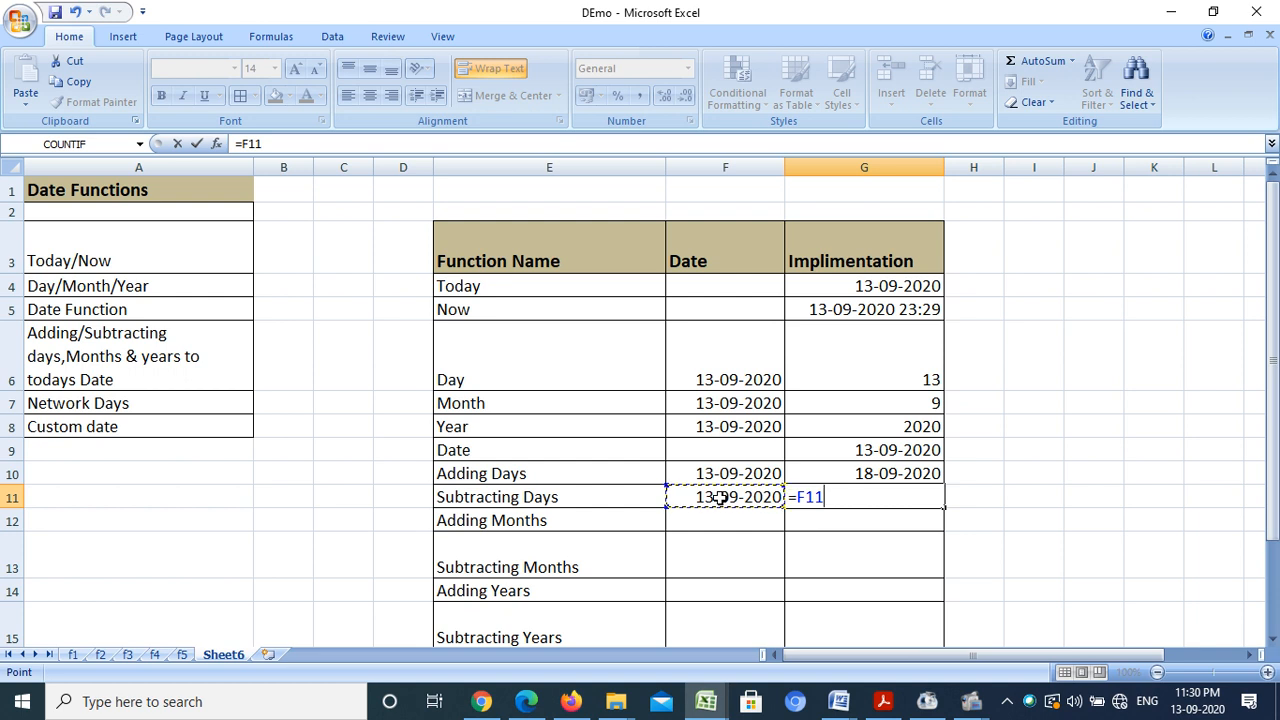
type("-5")
key("Return")
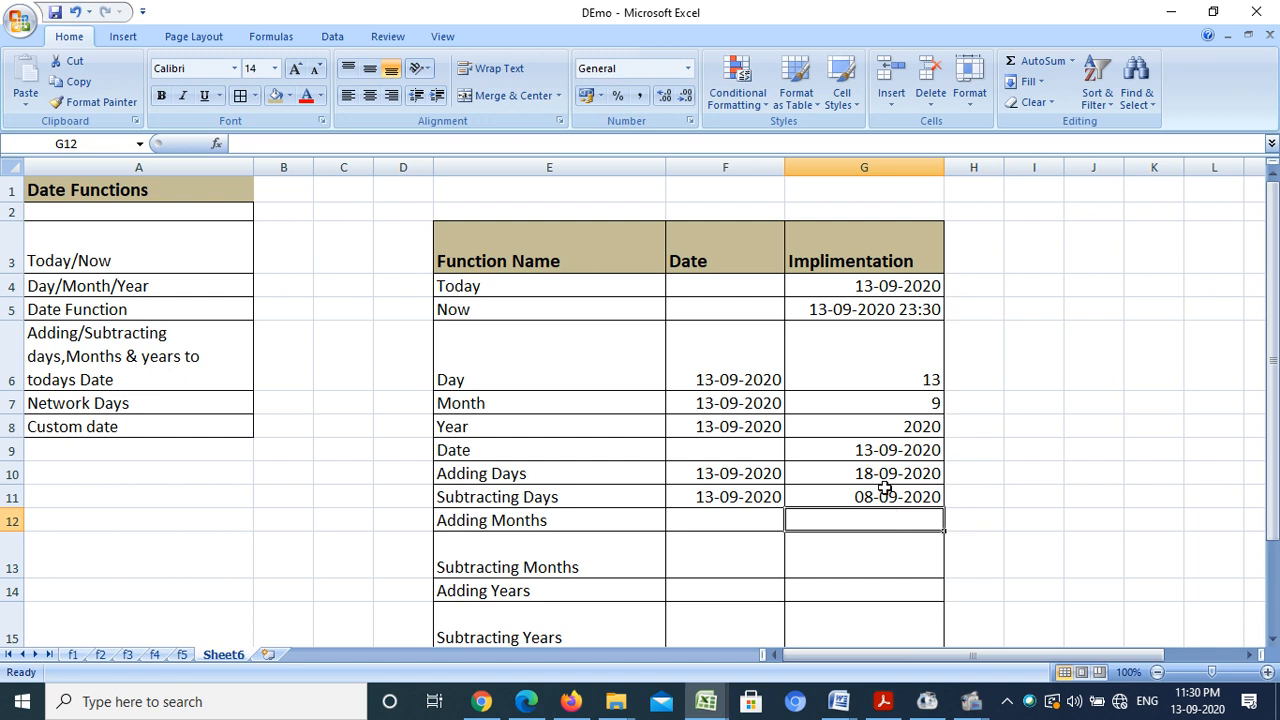
Widen column H and enter =today()-10 in cell H11 beside the Subtracting Days row.
left_click(968, 497)
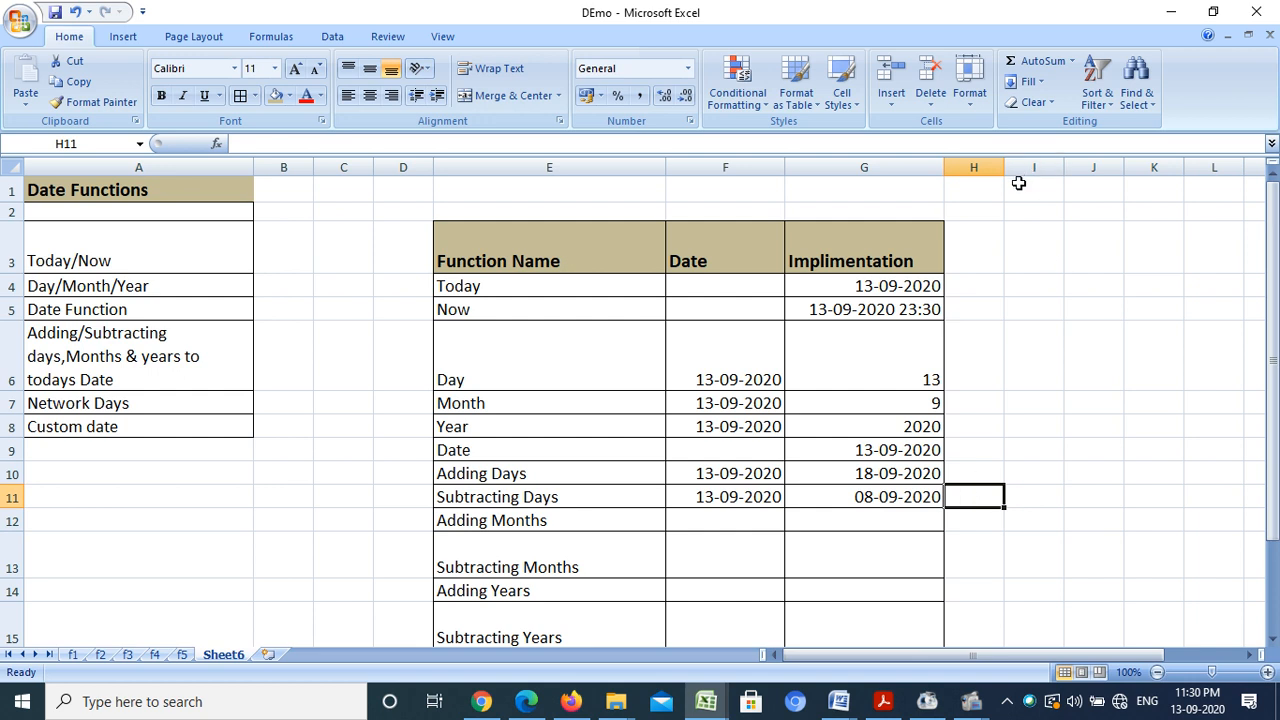
left_click_drag(1004, 167, 1076, 167)
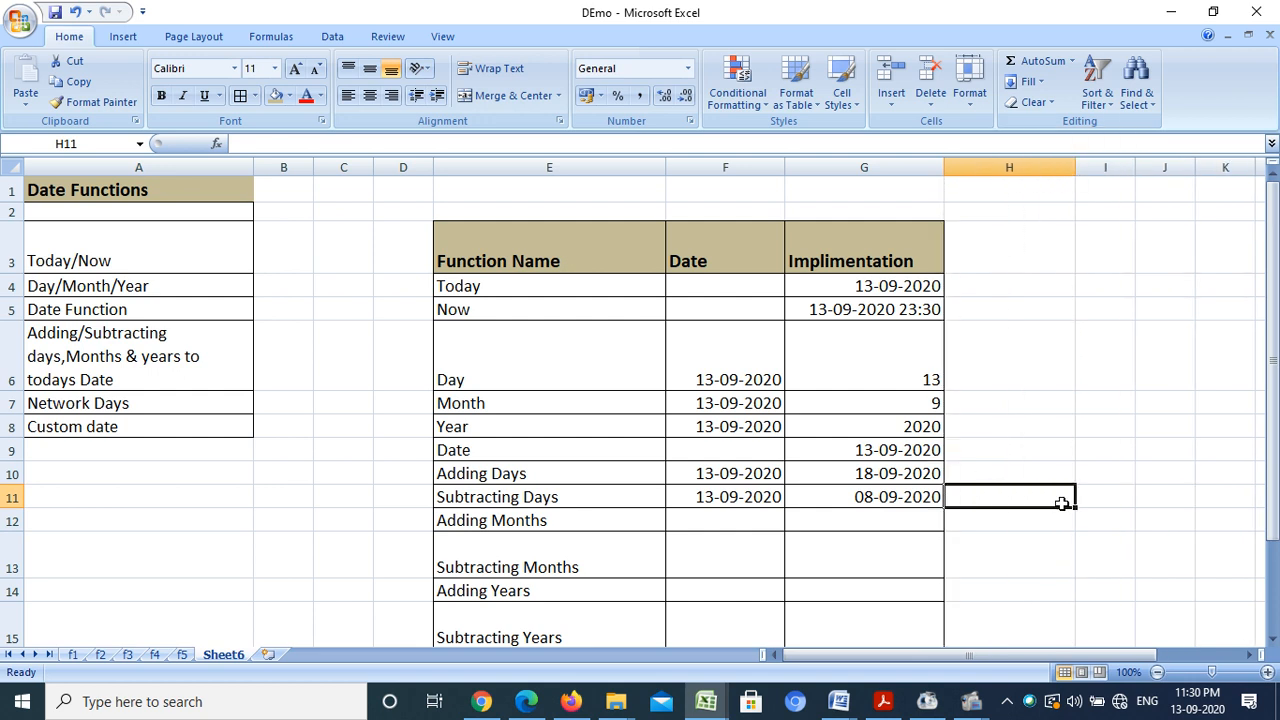
type("=to")
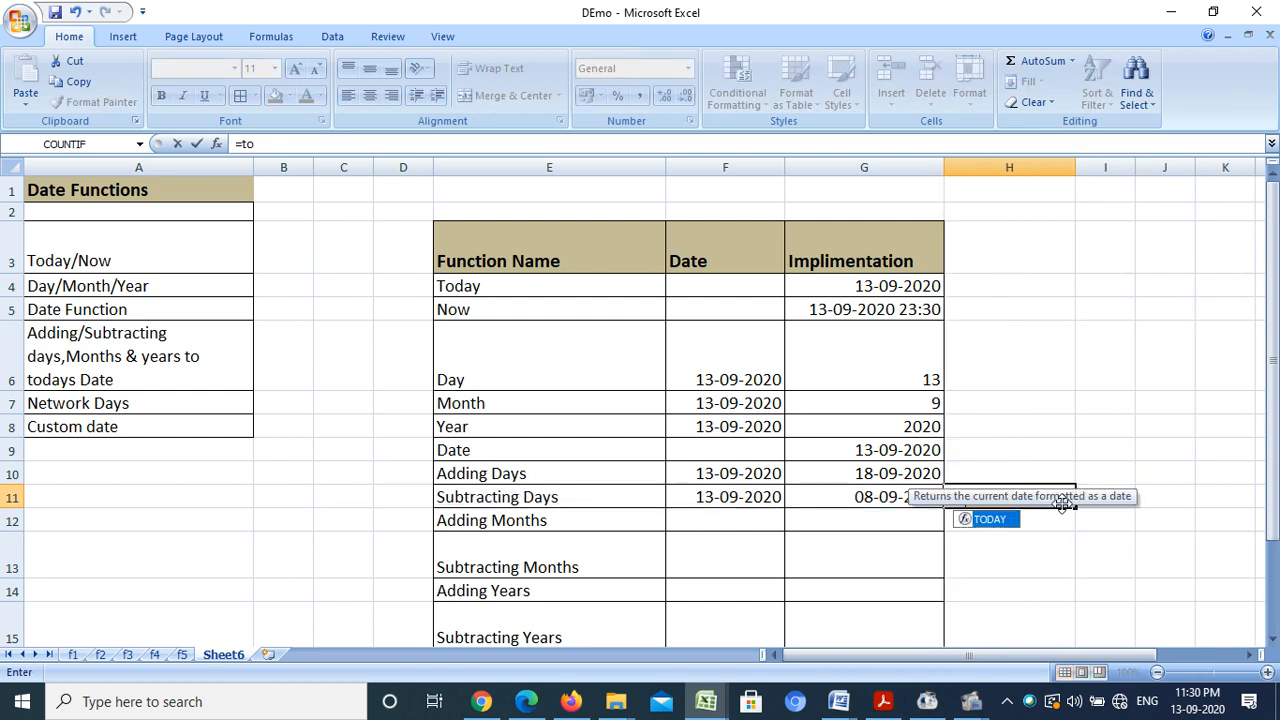
type("day")
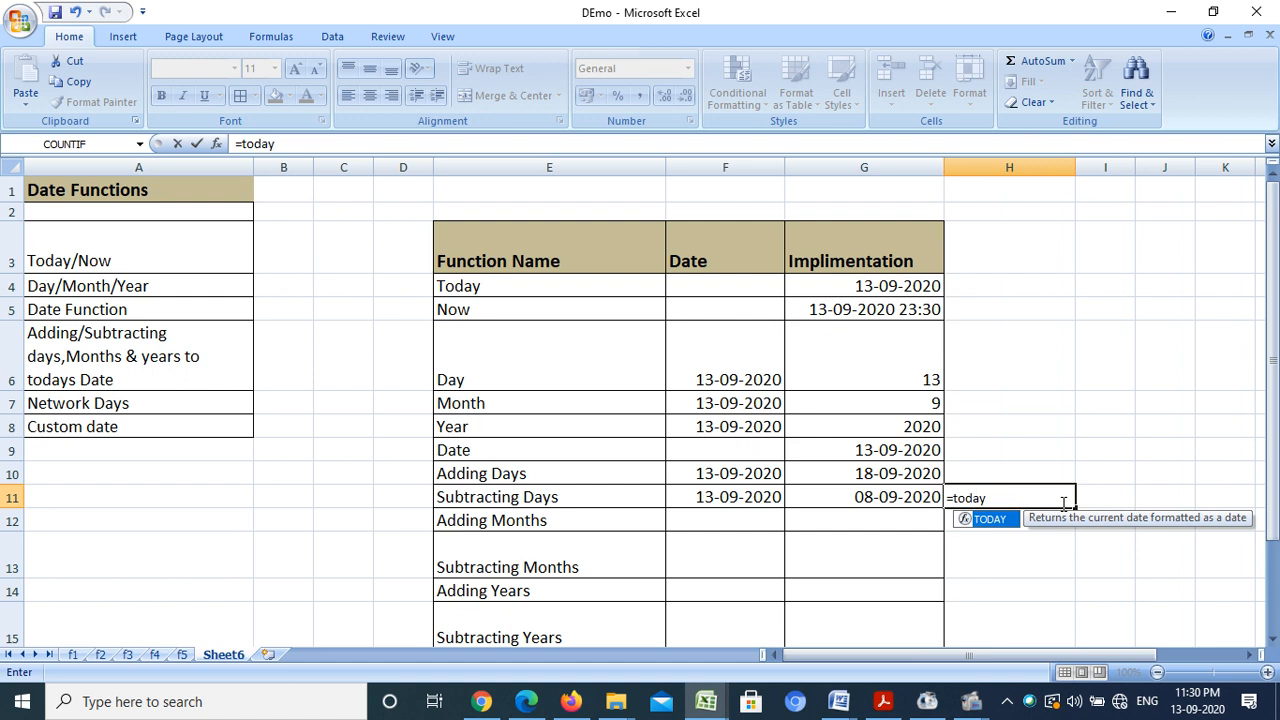
type("()-10")
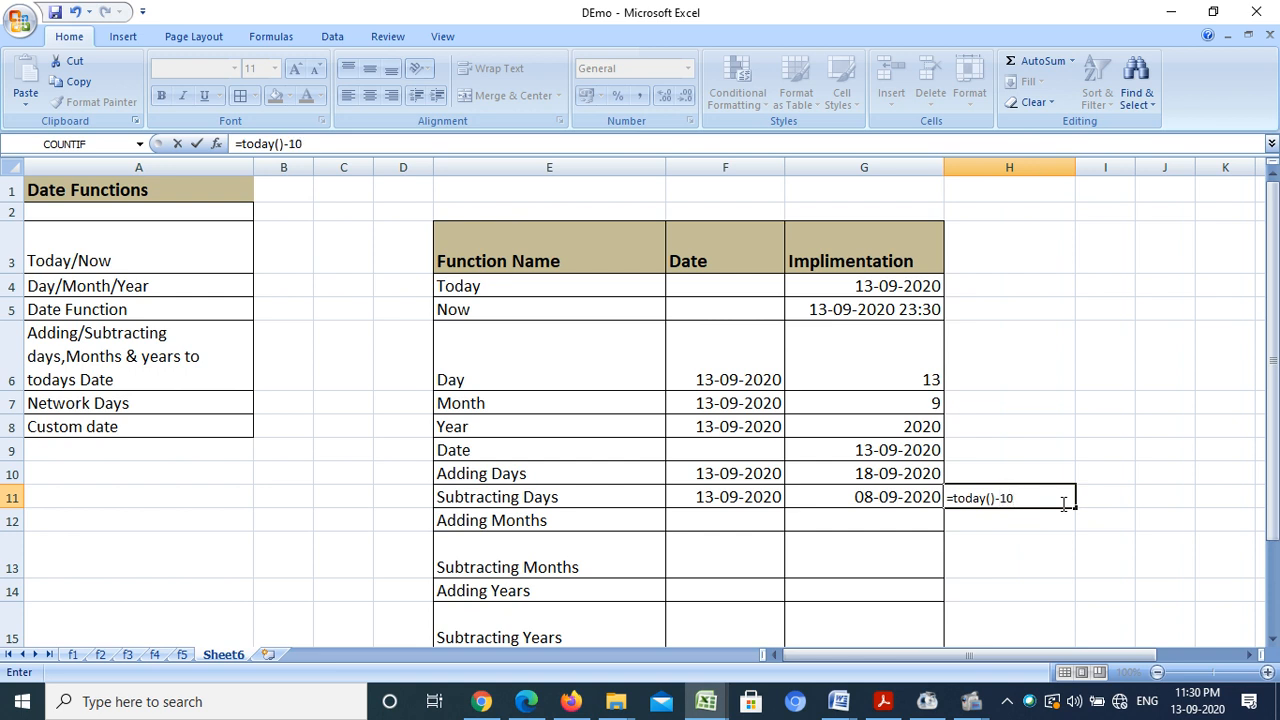
key("Return")
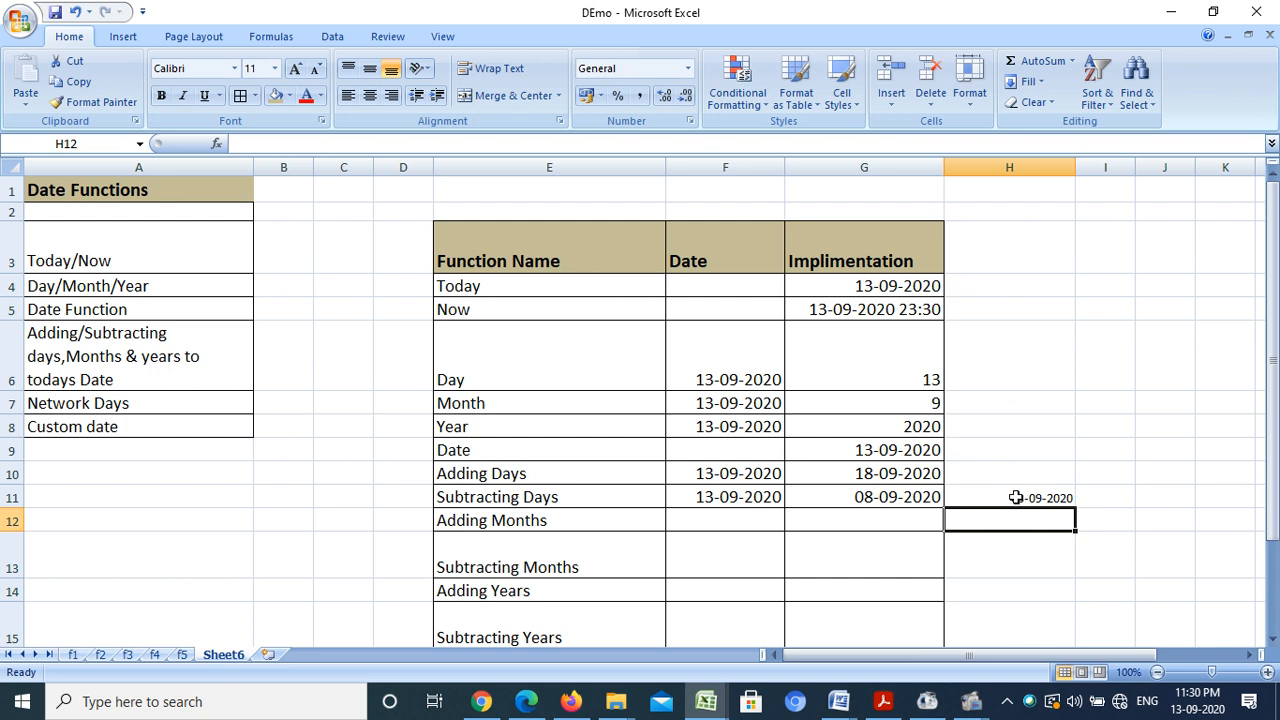
Set the font size of the date in H11 to 20 and widen column H further to fit it.
left_click(1020, 500)
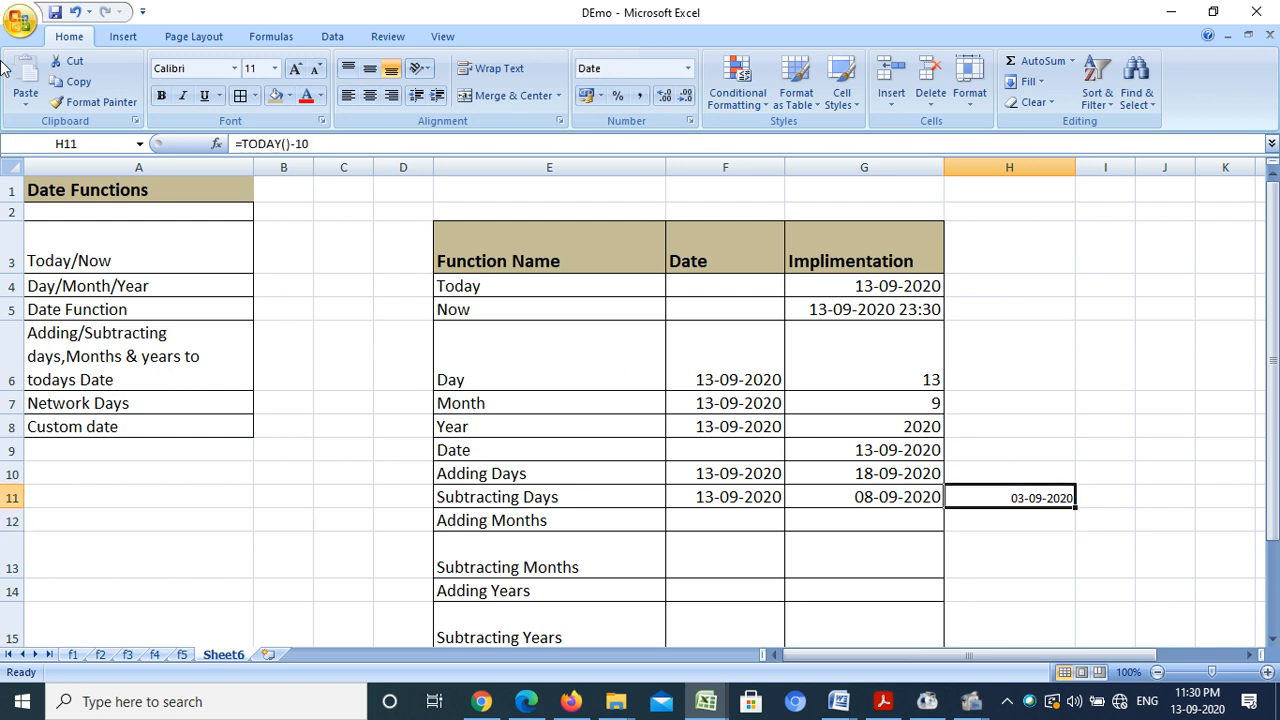
left_click(275, 68)
left_click(252, 217)
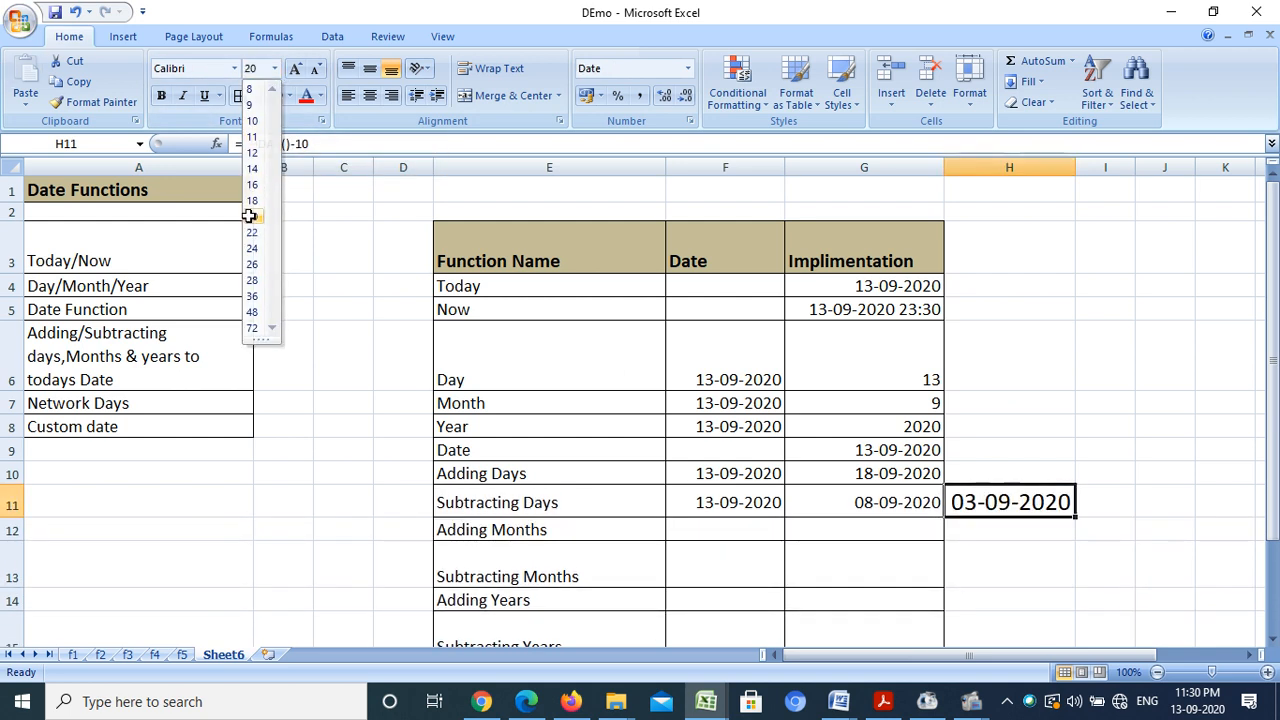
left_click_drag(1076, 167, 1104, 167)
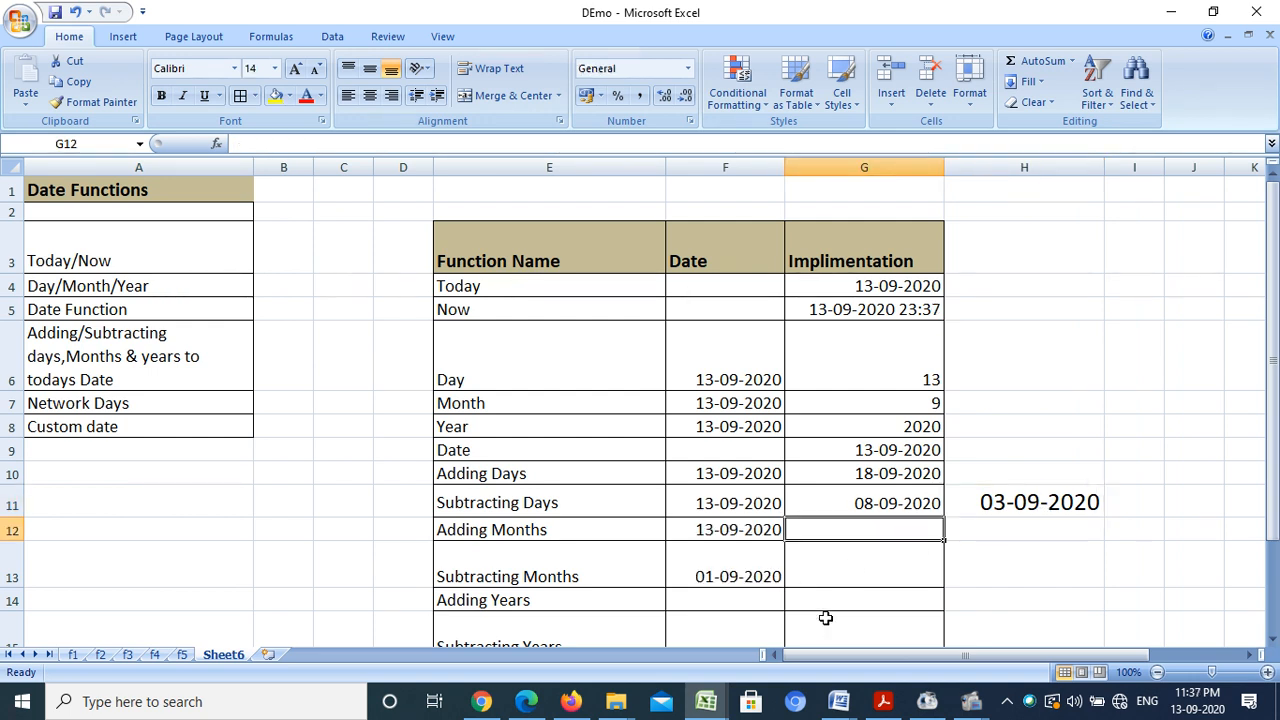
Fill the entire Adding Days row 10 with yellow and check the formulas in F10 and G10.
left_click(11, 472)
left_click(275, 95)
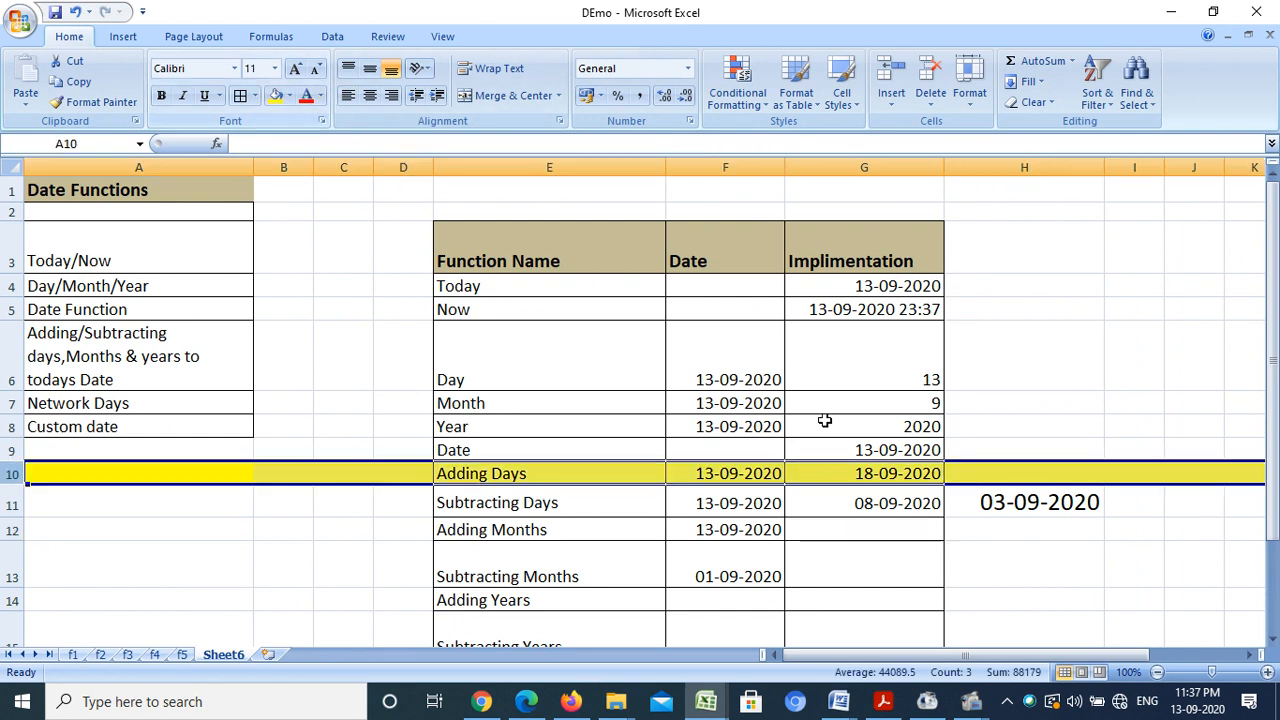
left_click(758, 474)
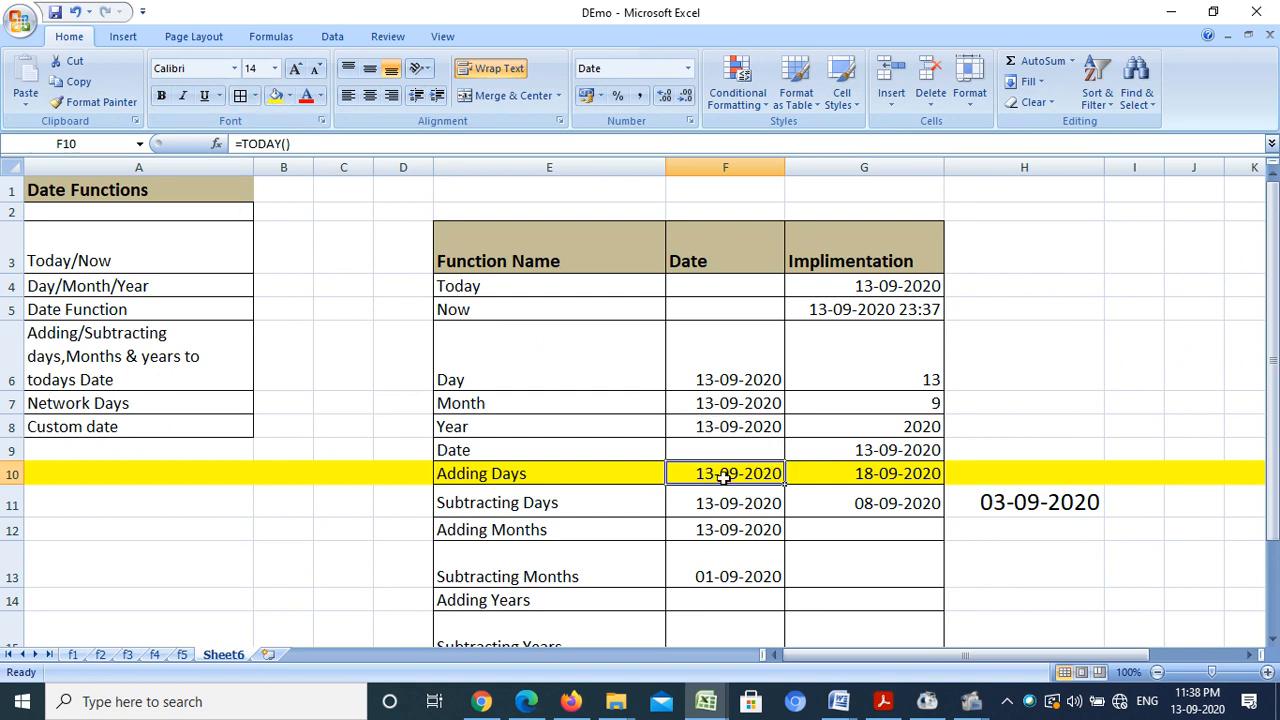
left_click(878, 478)
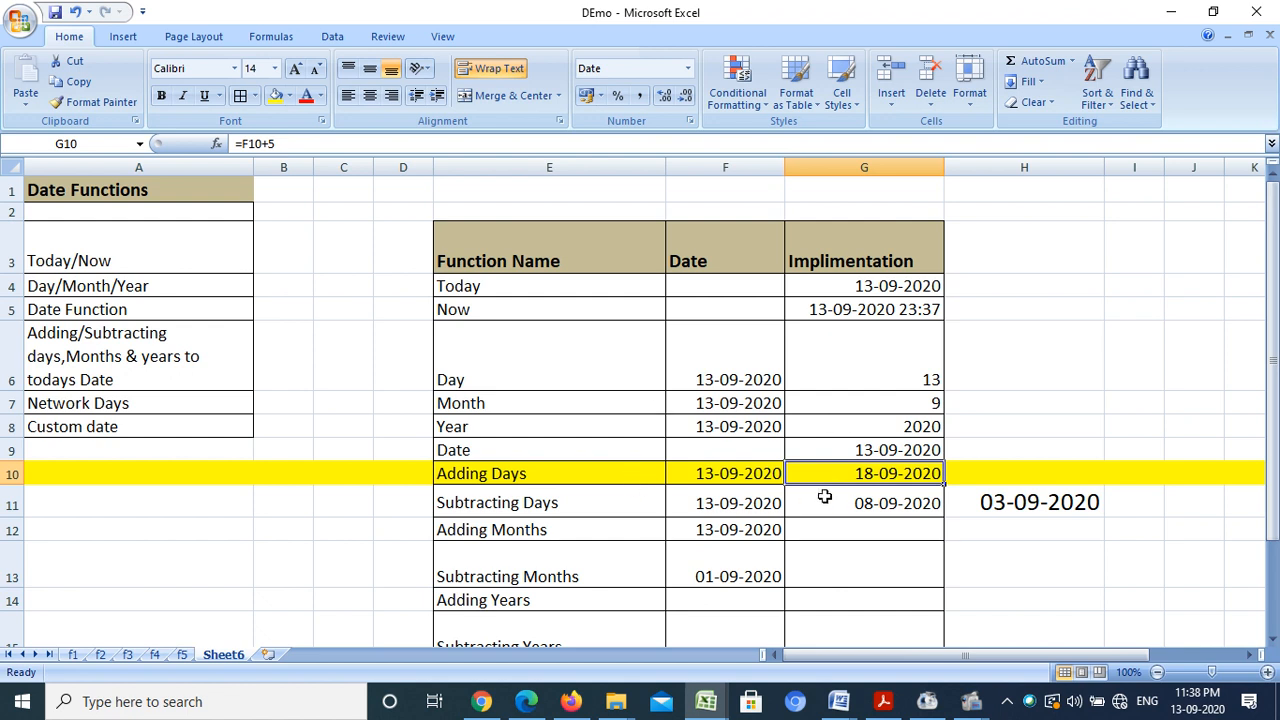
Replace the TODAY formula in F10 of the Adding Days row with the fixed date 20-08-2020 and check the formula in G10.
left_click(752, 474)
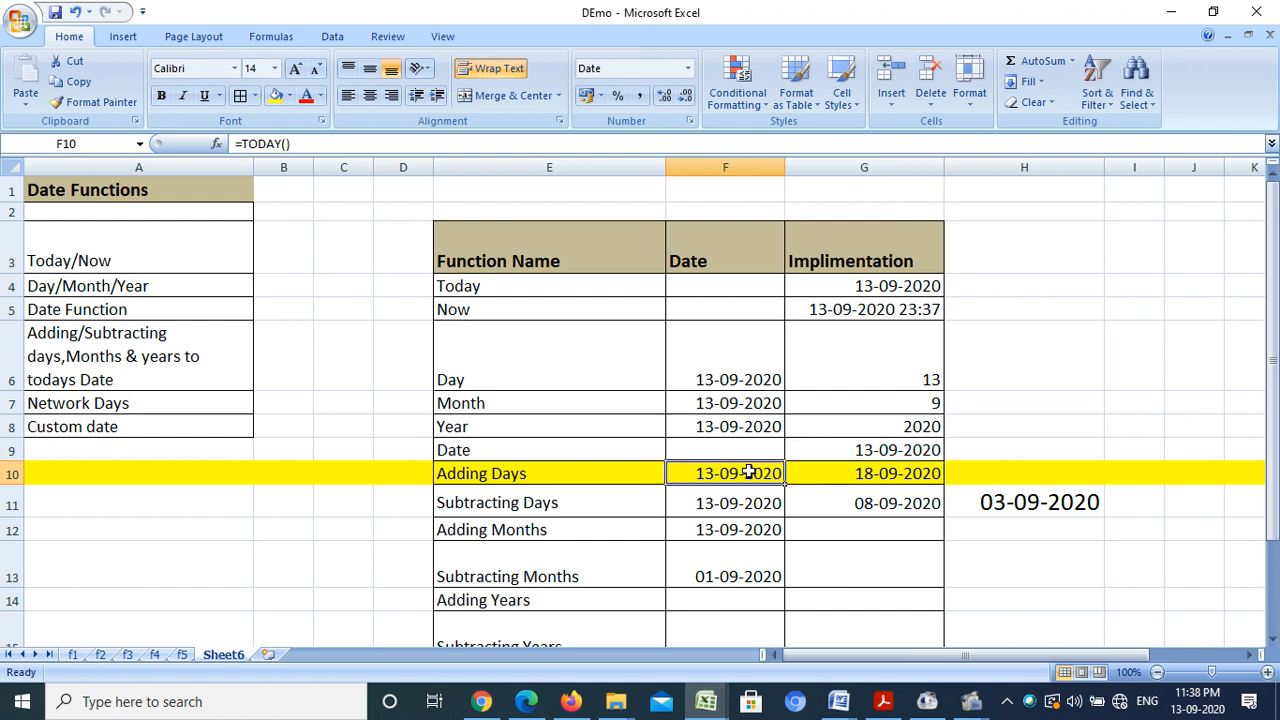
key("Delete")
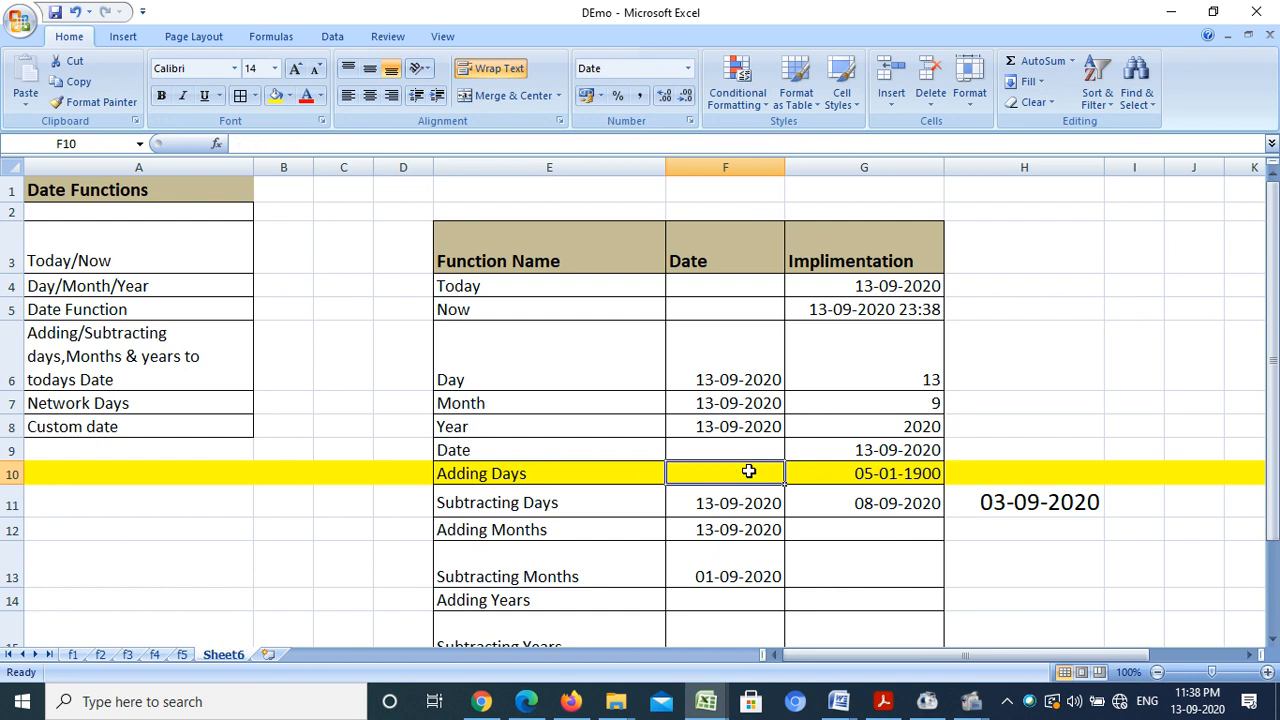
type("20-")
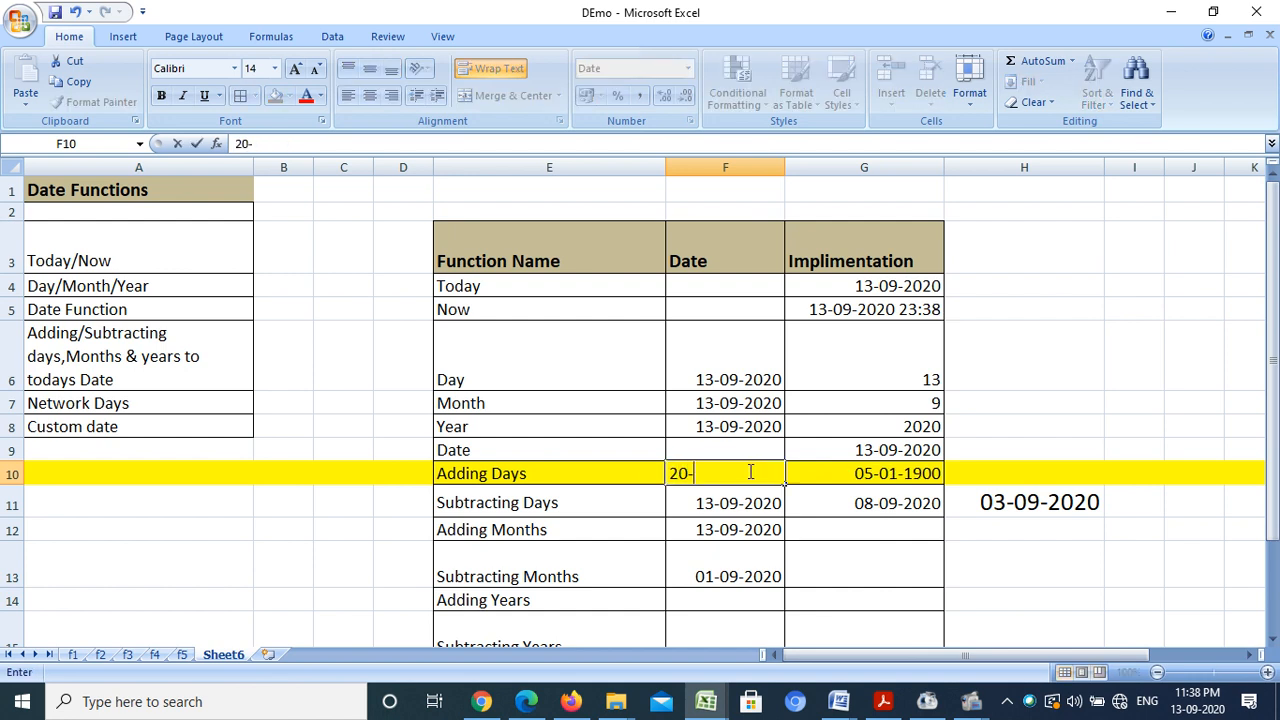
type("08-2020")
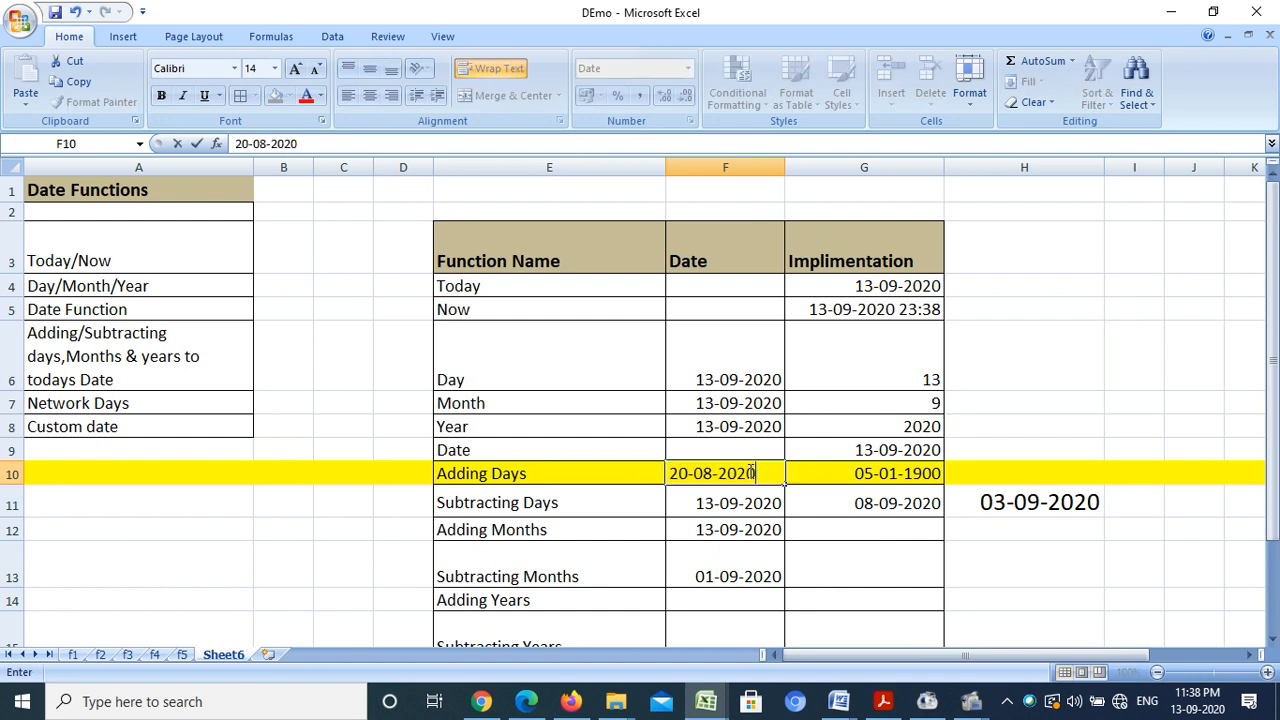
key("Return")
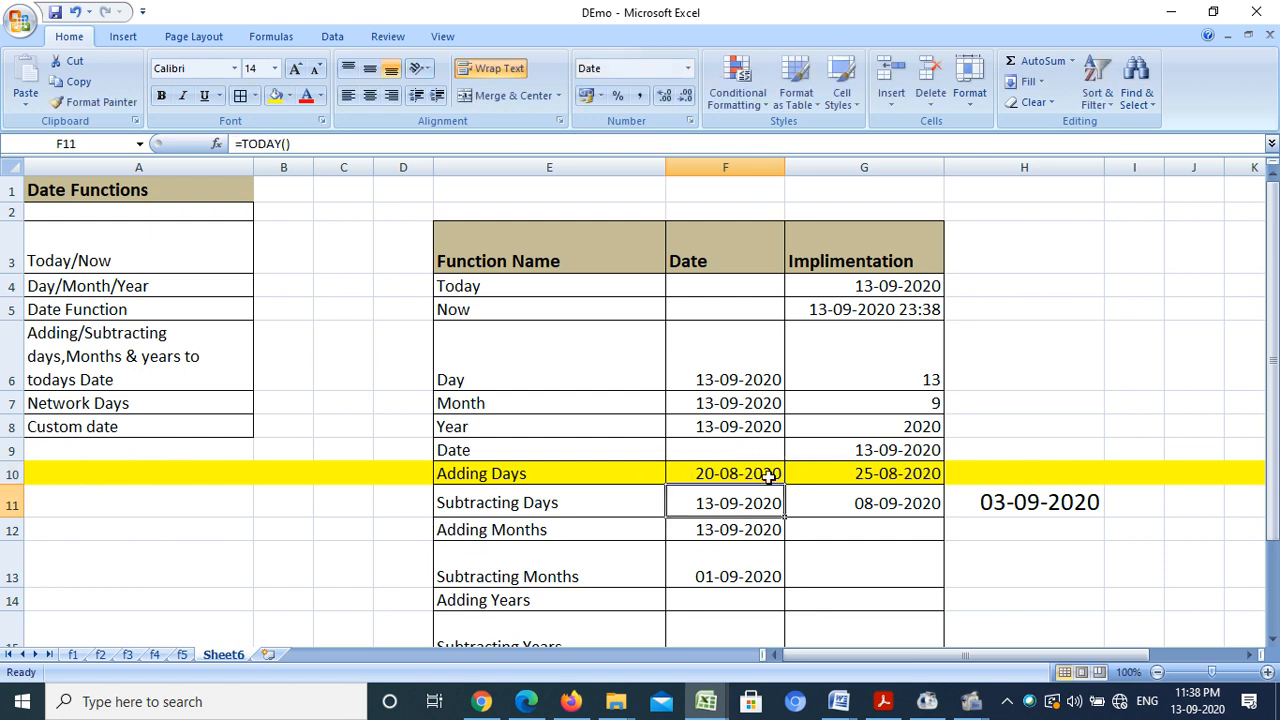
left_click_drag(833, 475, 842, 487)
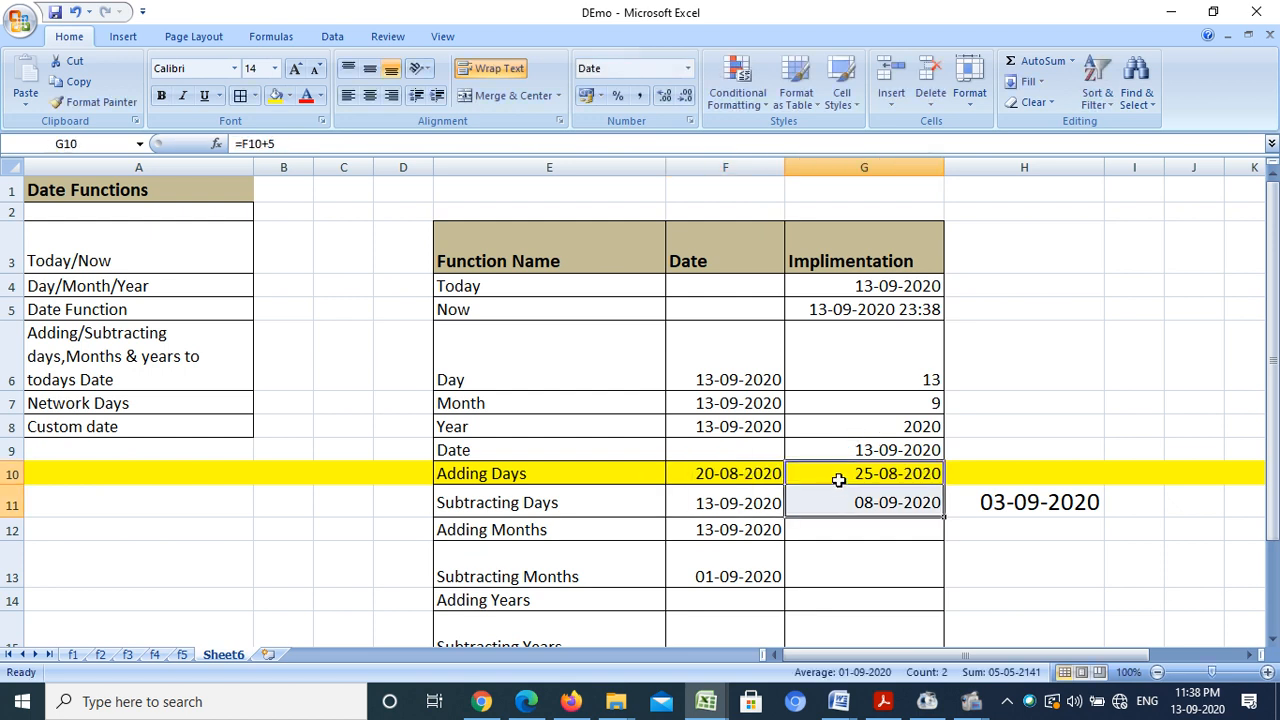
Check the fixed date in F10 and the day-adding formula in G10 of the Adding Days row.
left_click(839, 480)
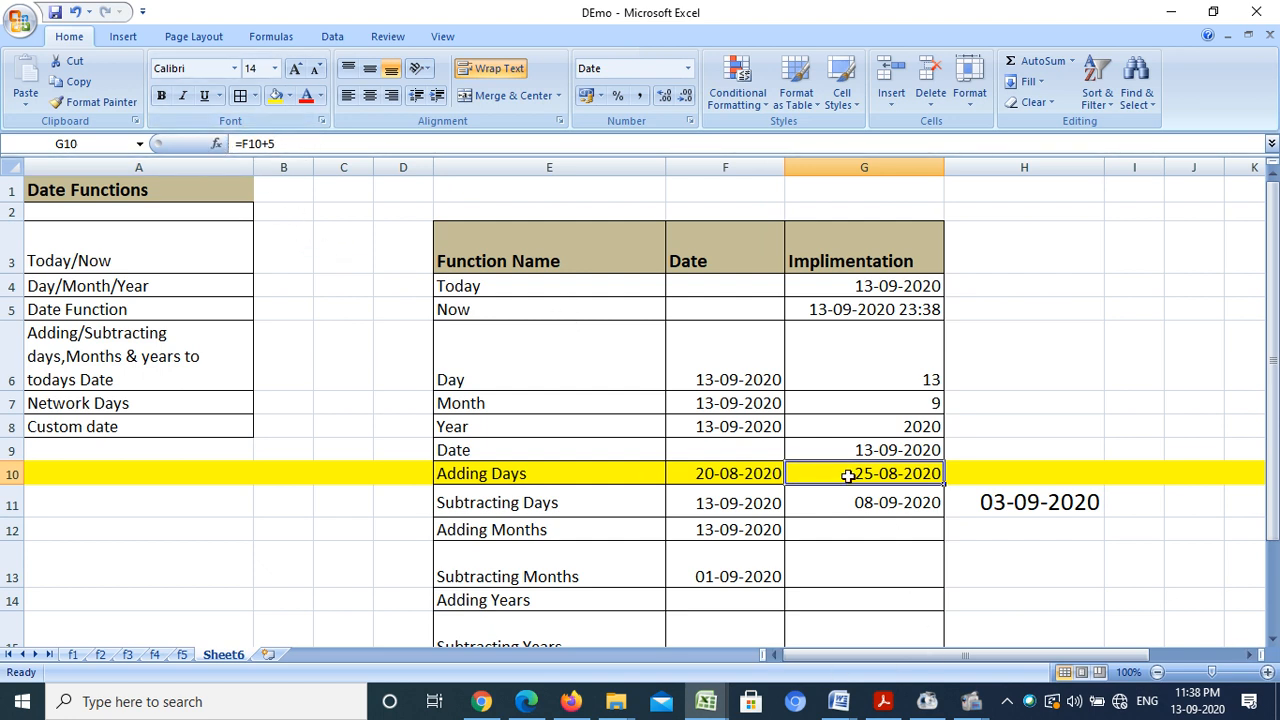
left_click(748, 476)
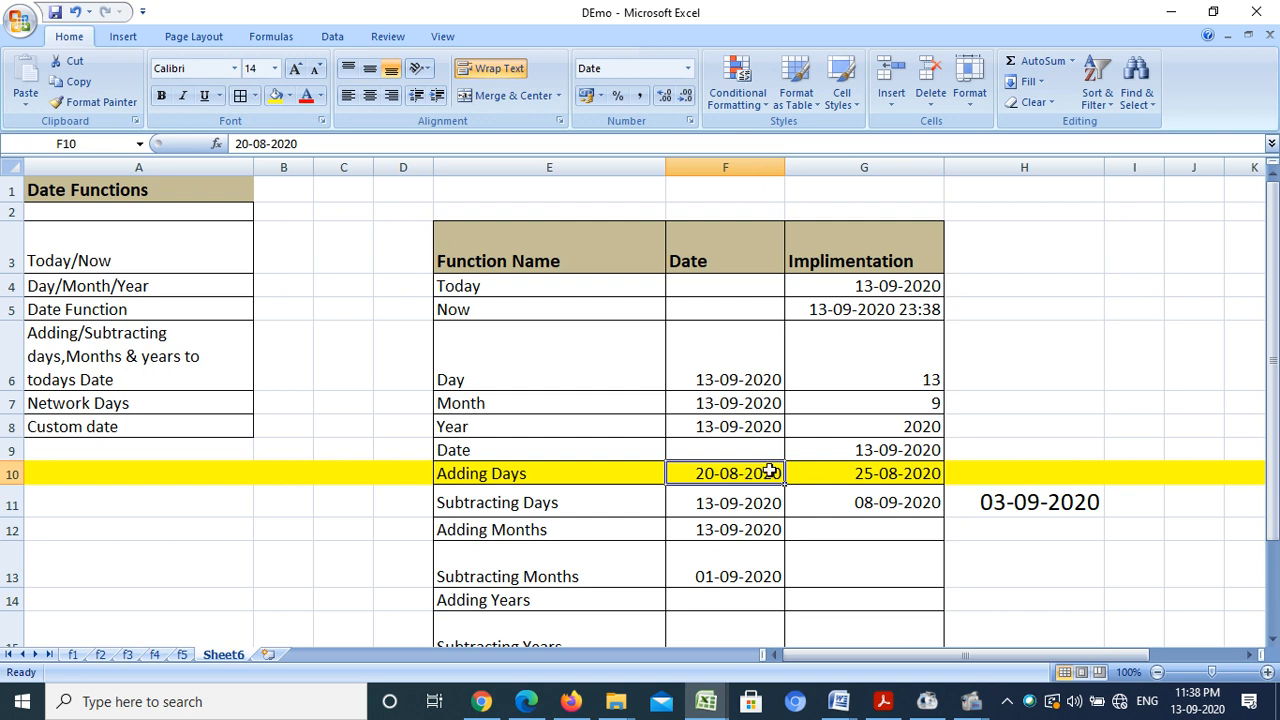
left_click(834, 472)
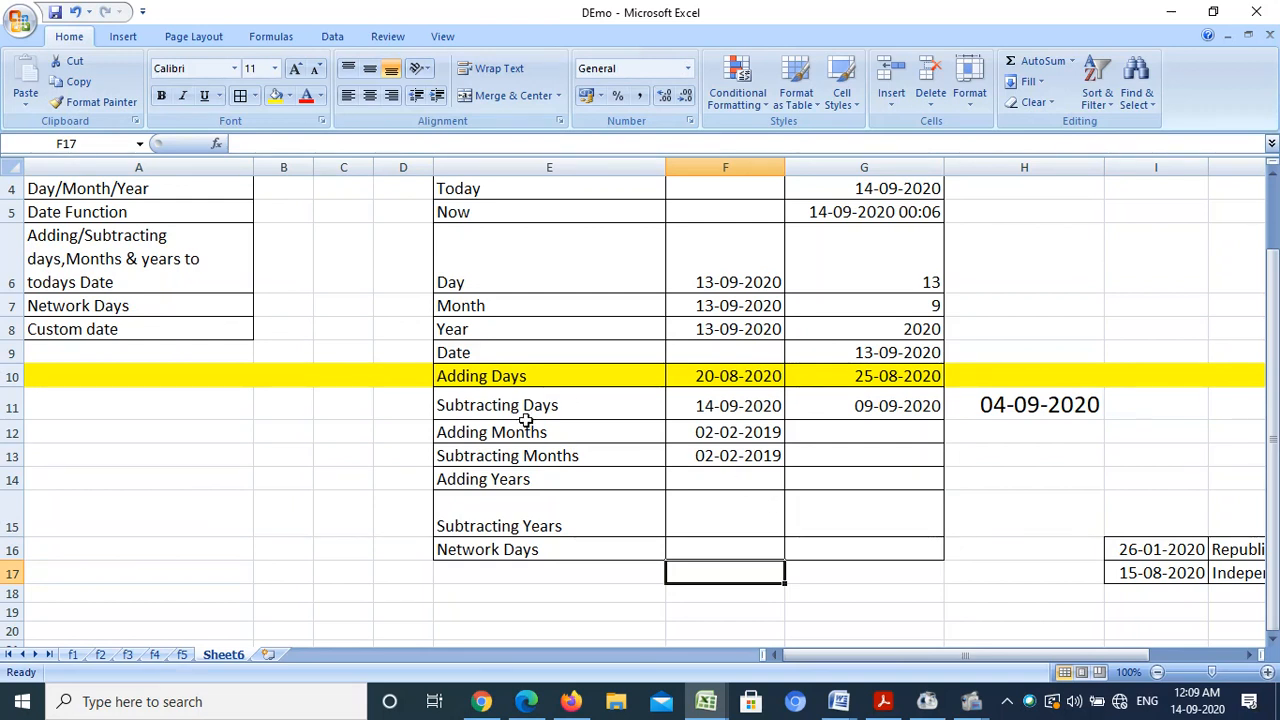
Enter =edate(F12,10) in G12 of the Adding Months row and check it against the start date in F12.
left_click(835, 430)
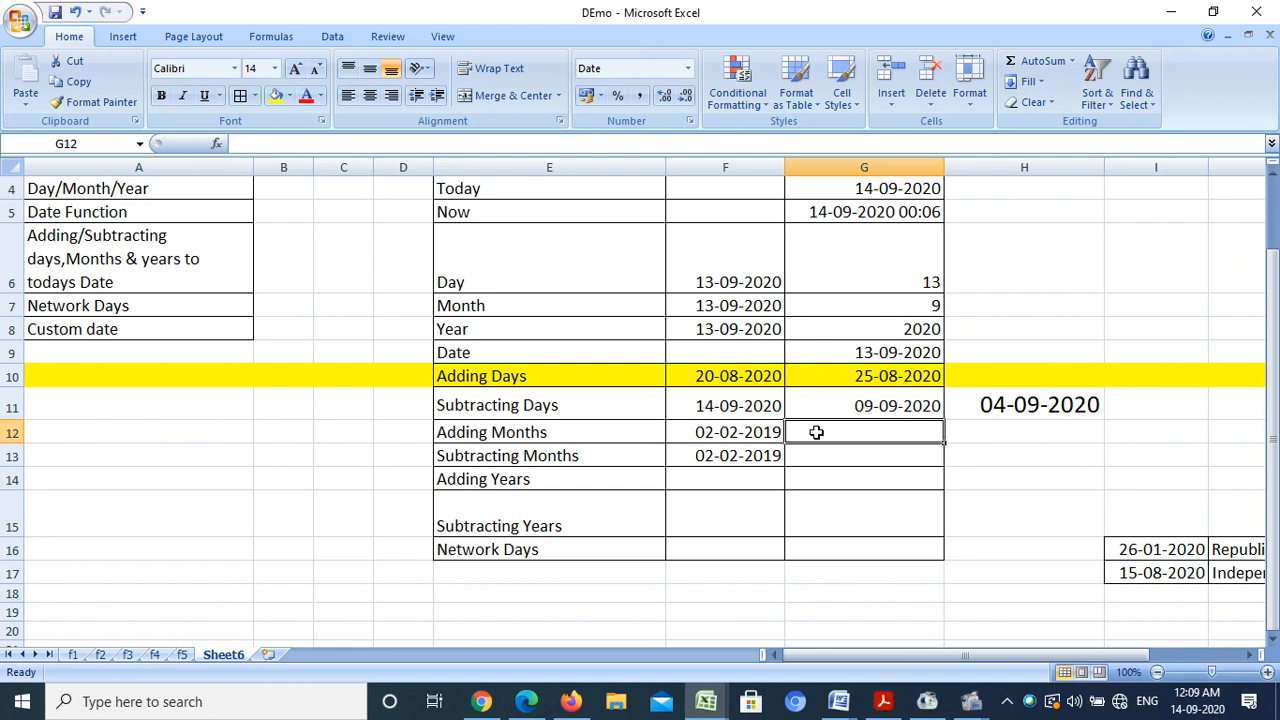
type("=")
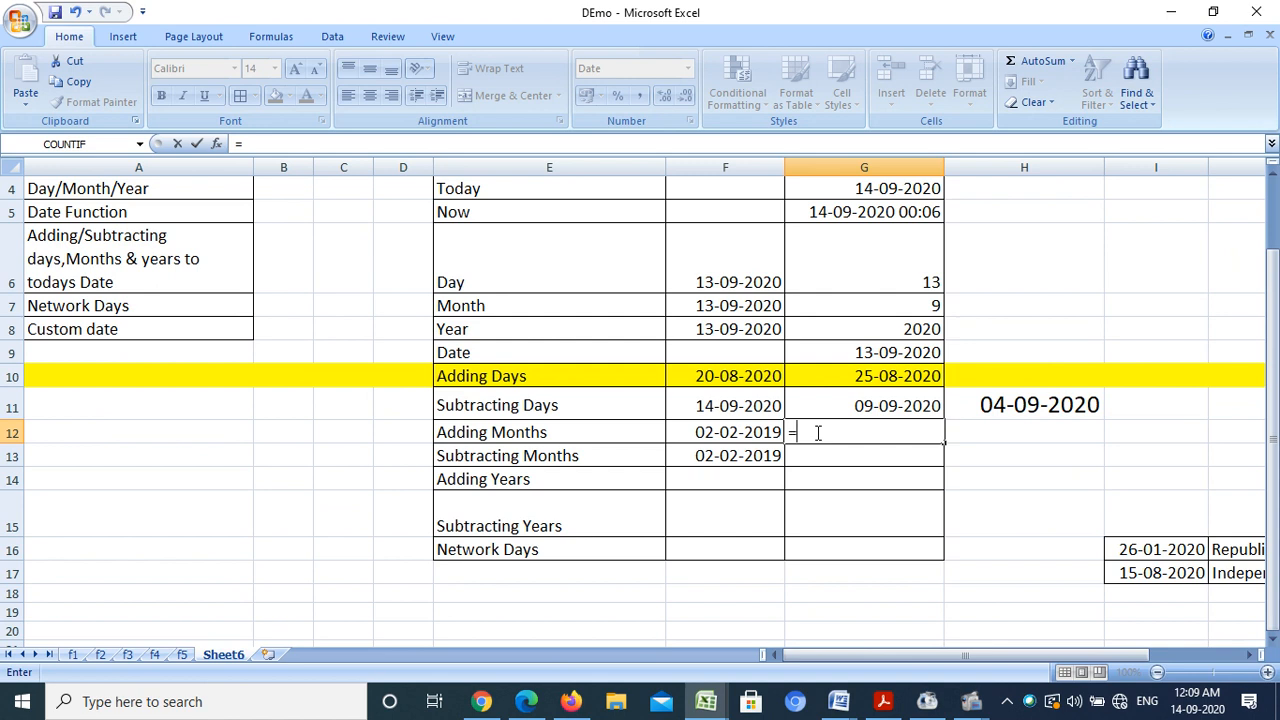
type("e")
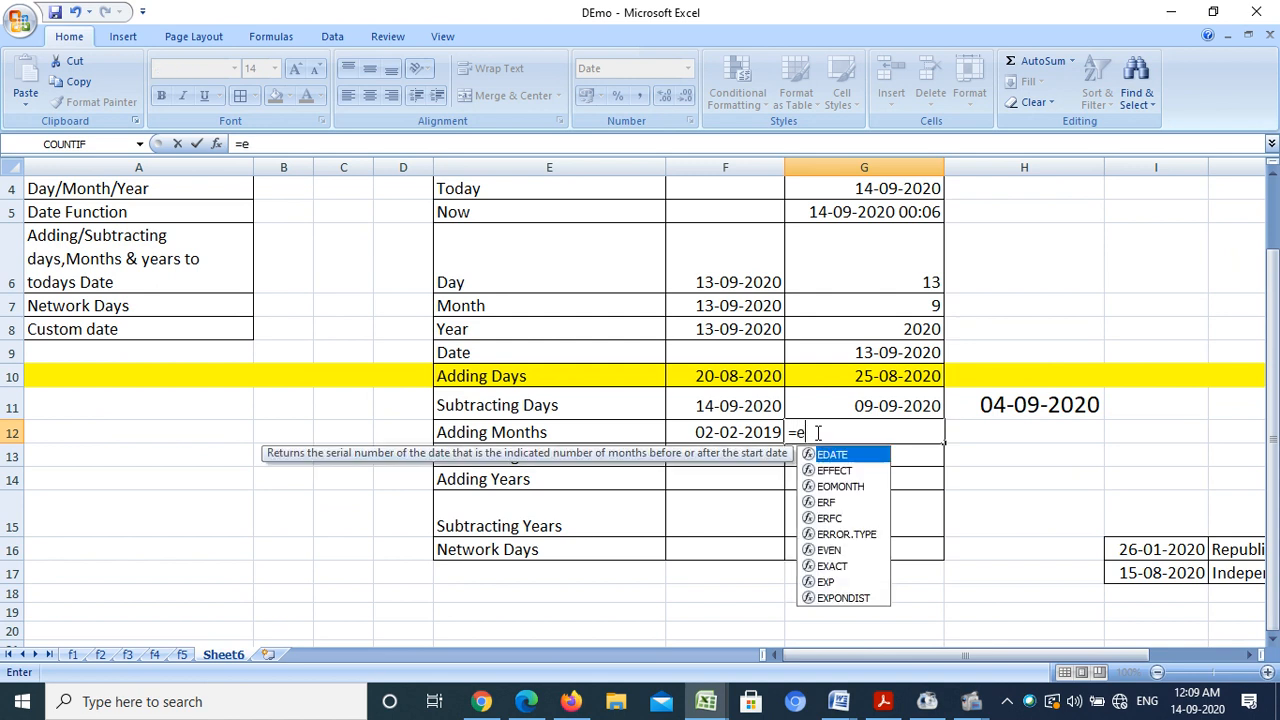
type("date")
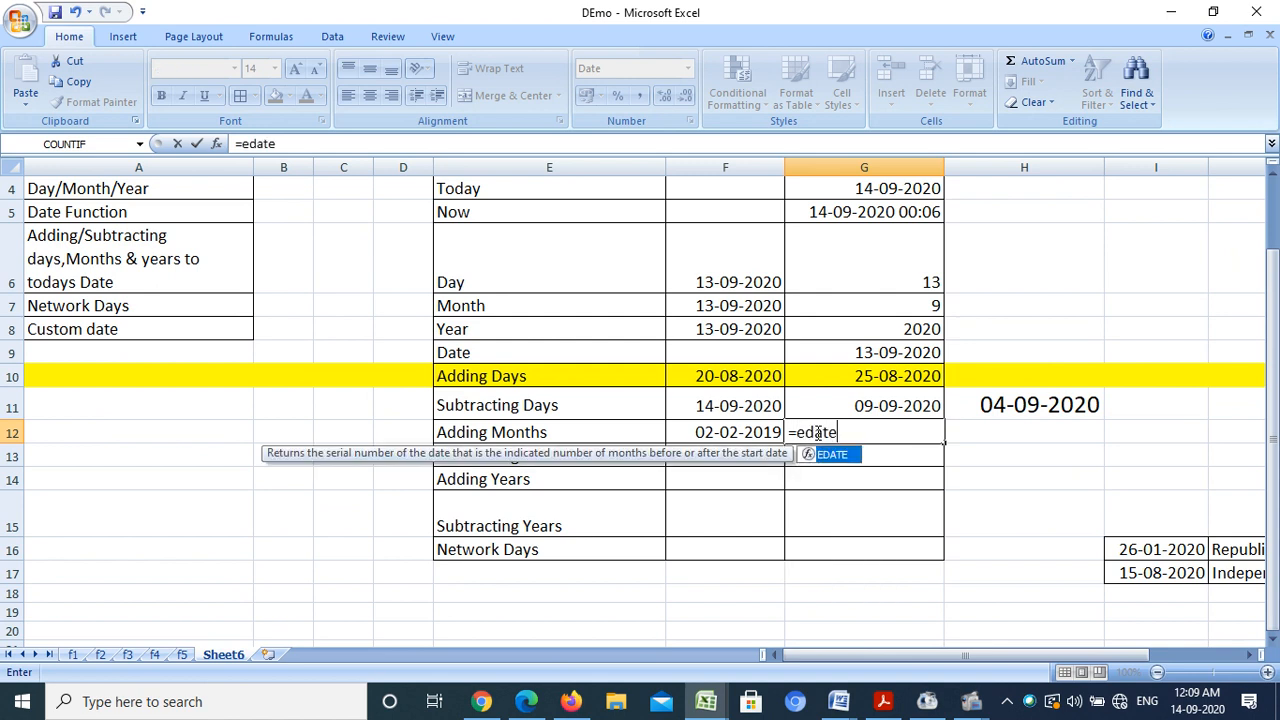
type("(")
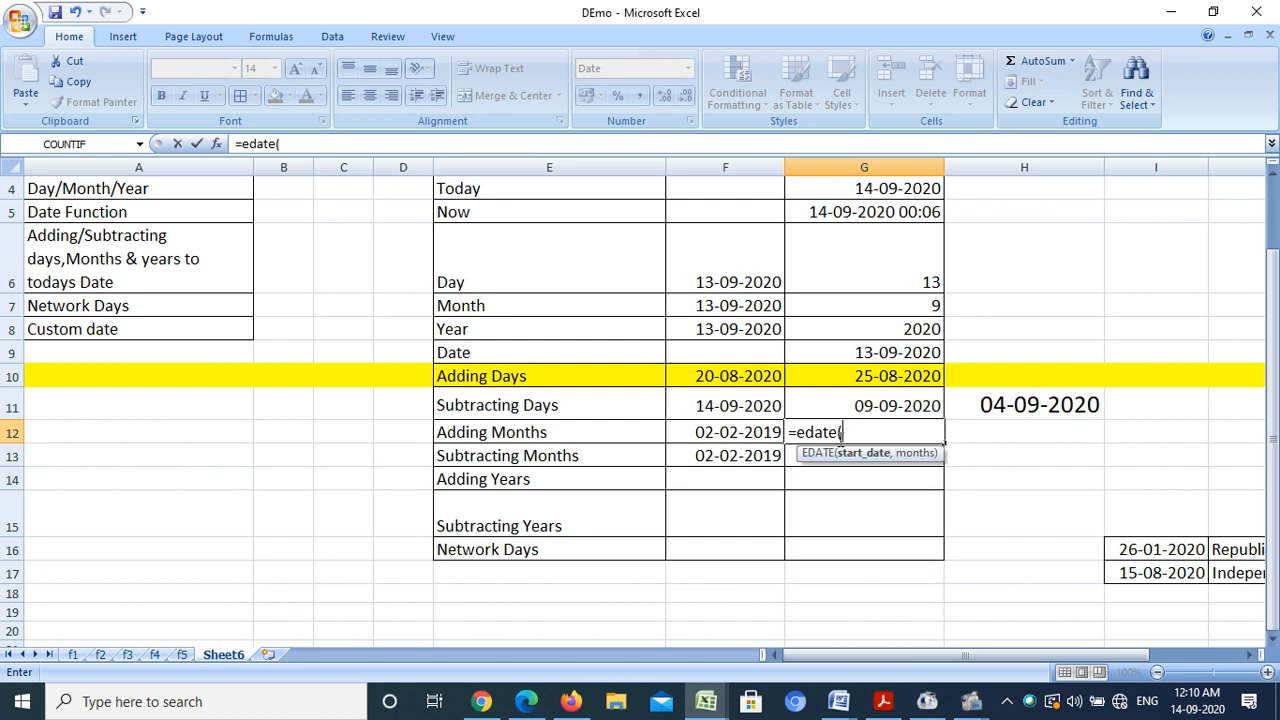
left_click(738, 432)
type(",")
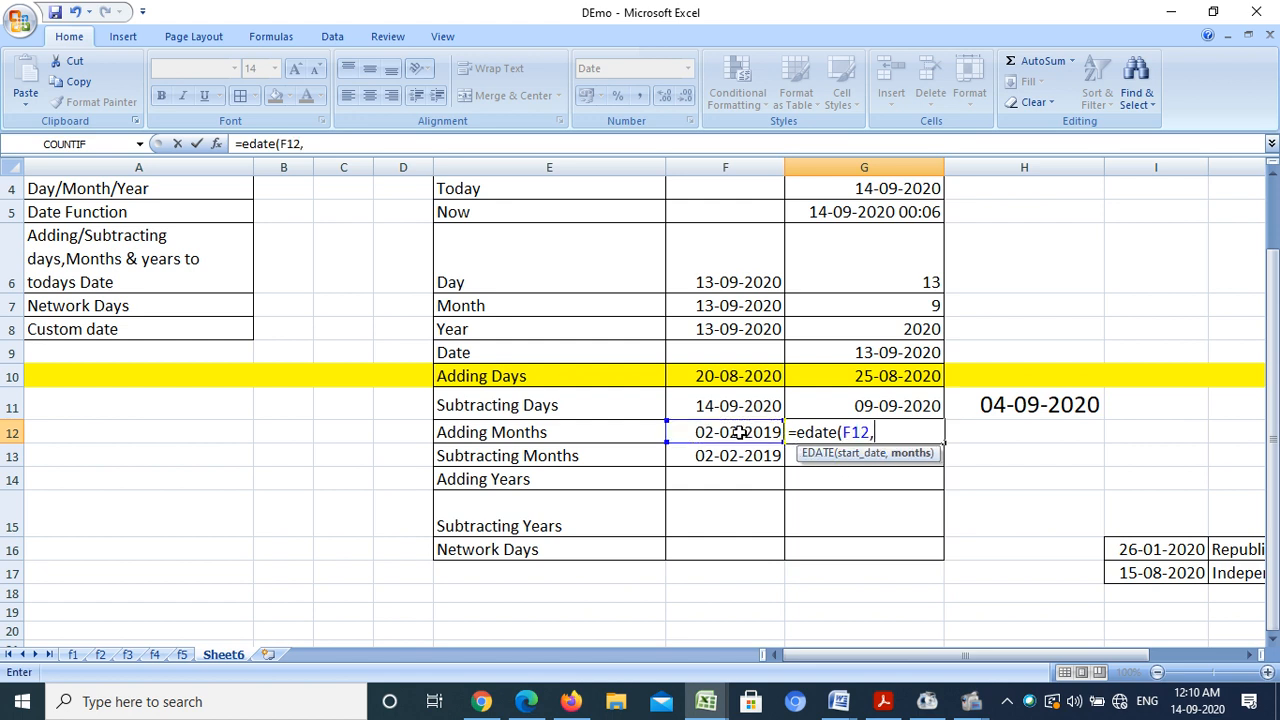
type("10)")
key("Return")
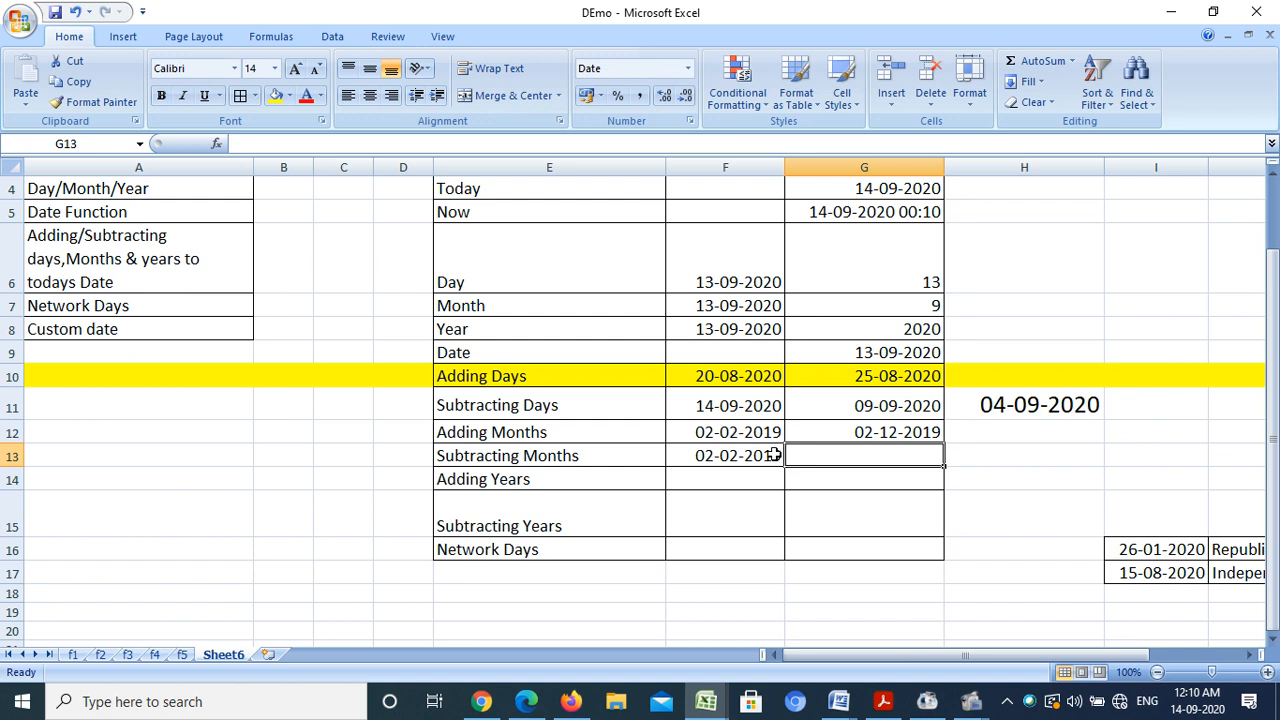
left_click(870, 433)
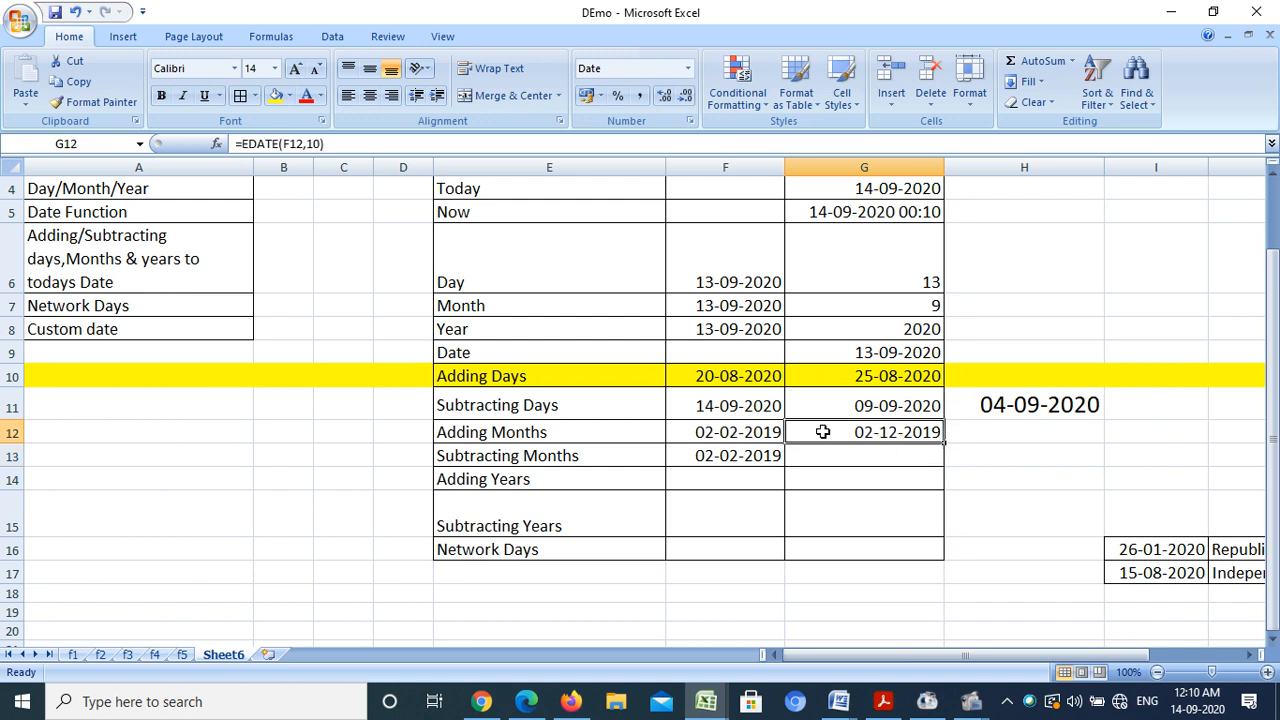
left_click(696, 434)
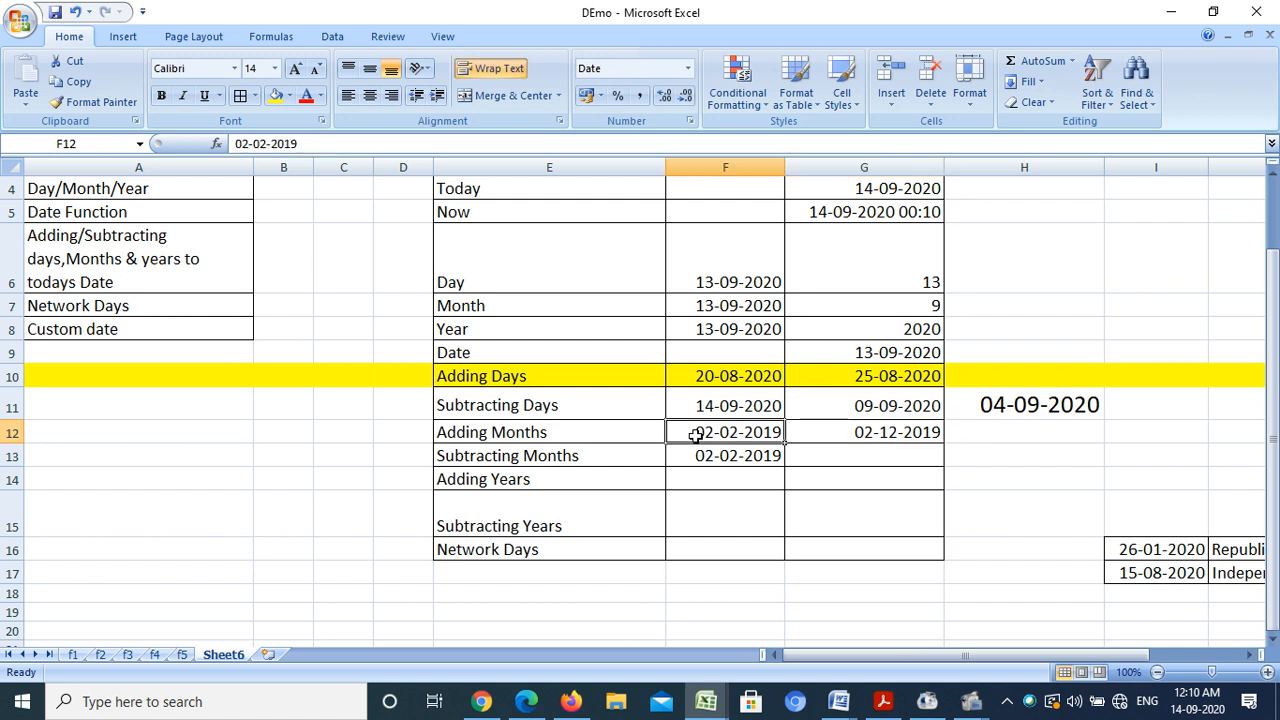
Enter =edate(F13,-10) in G13 of the Subtracting Months row to go back ten months from F13.
left_click(820, 453)
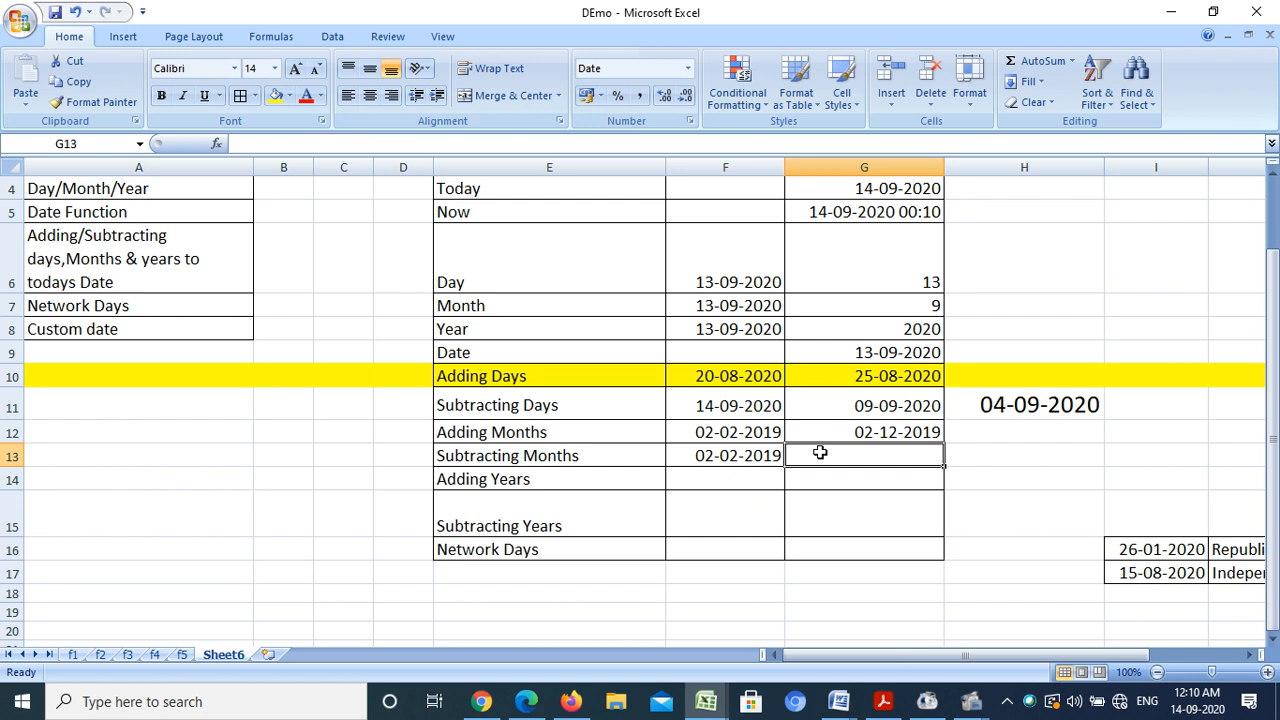
type("=")
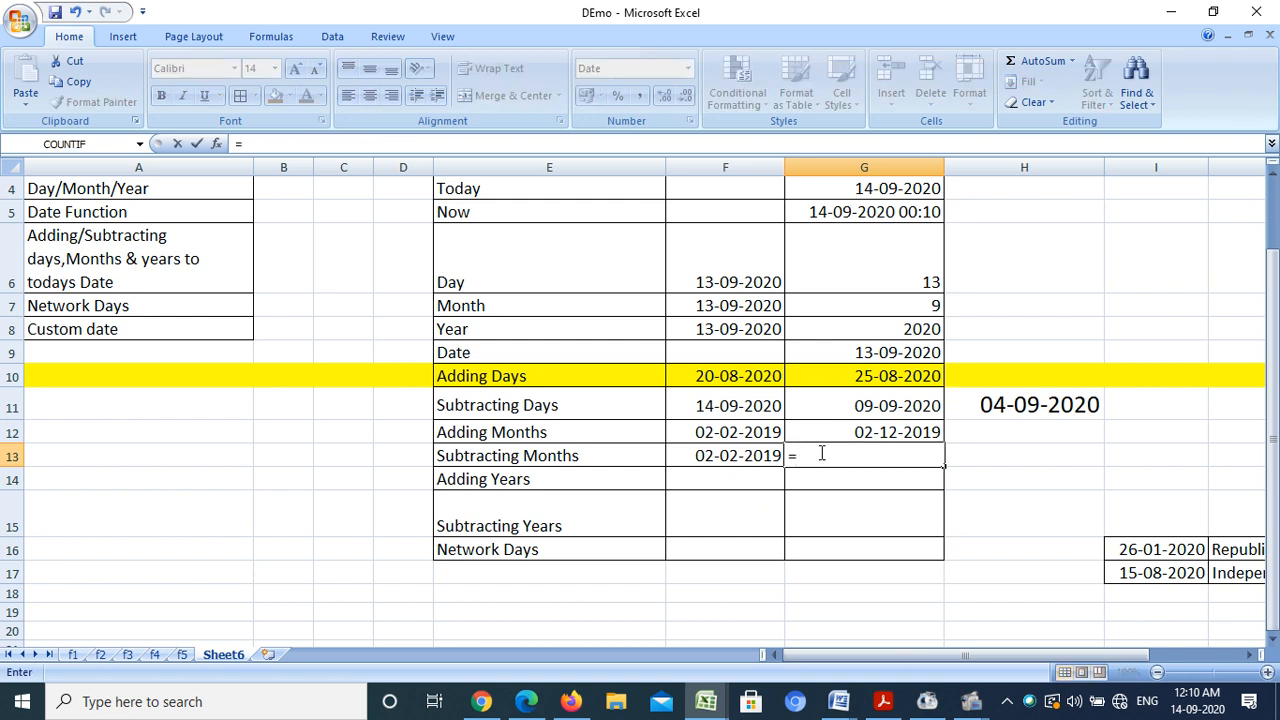
type("edate")
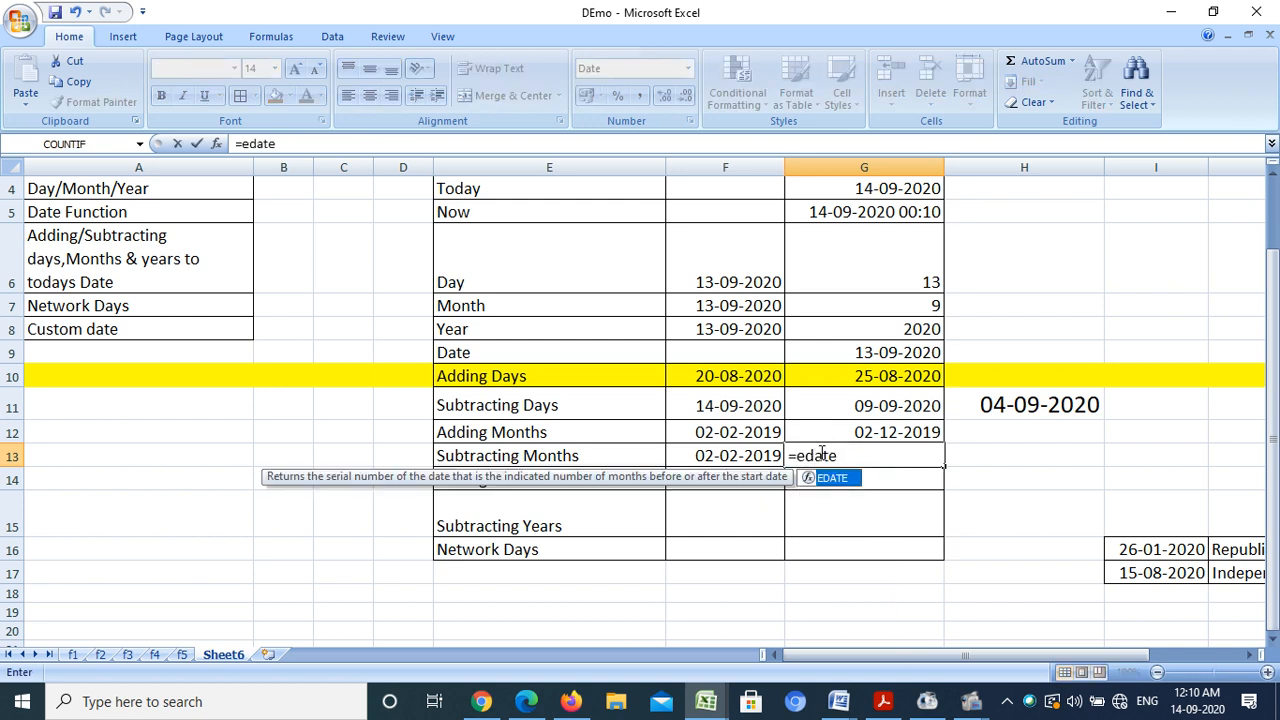
type("(")
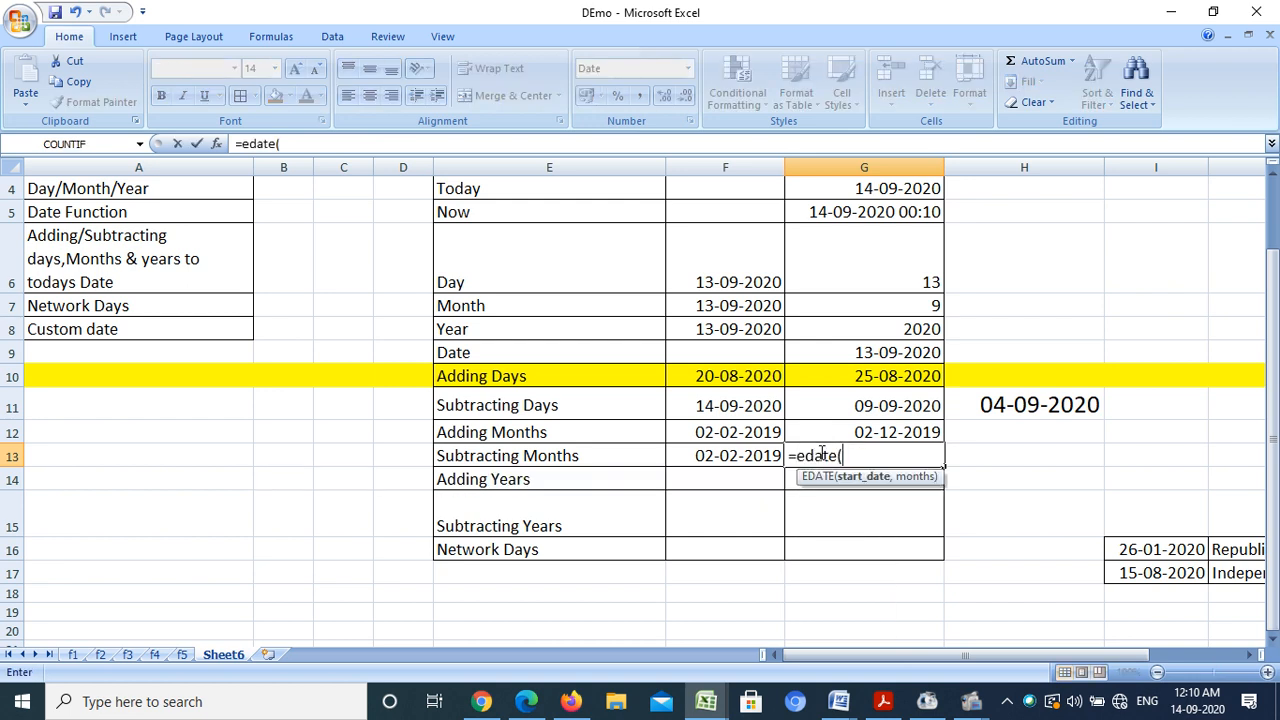
left_click(738, 455)
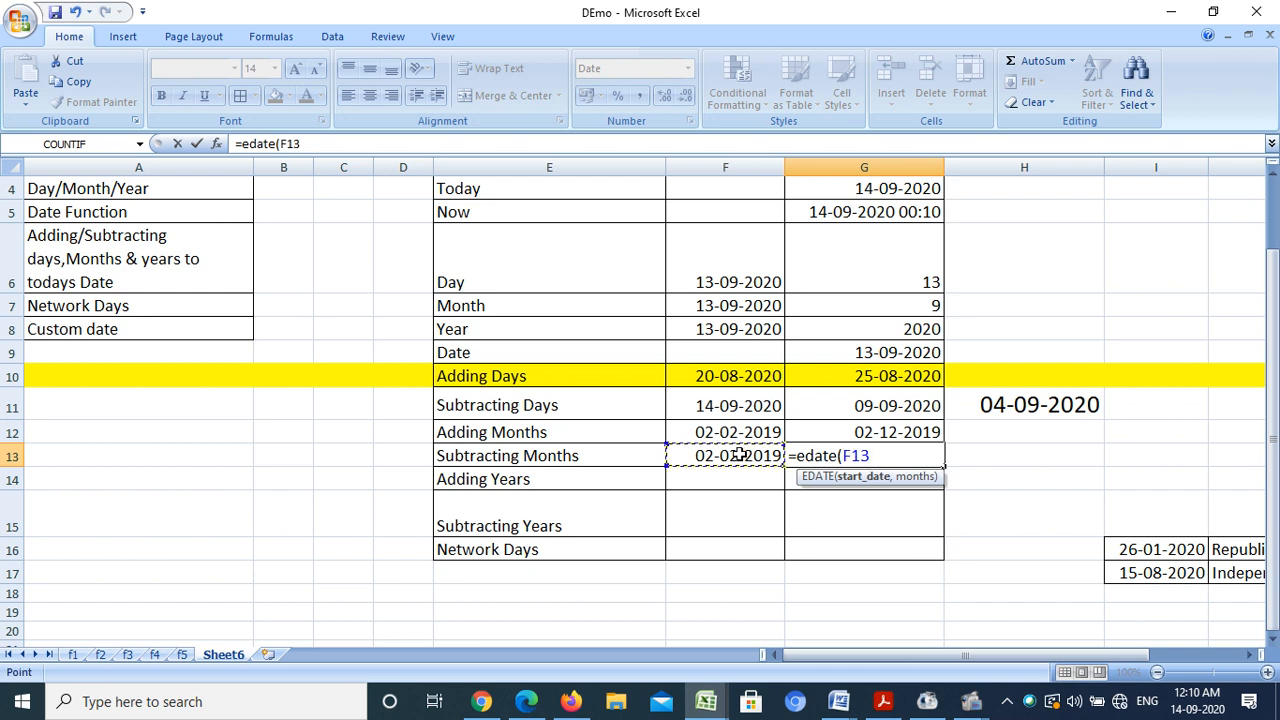
type(",")
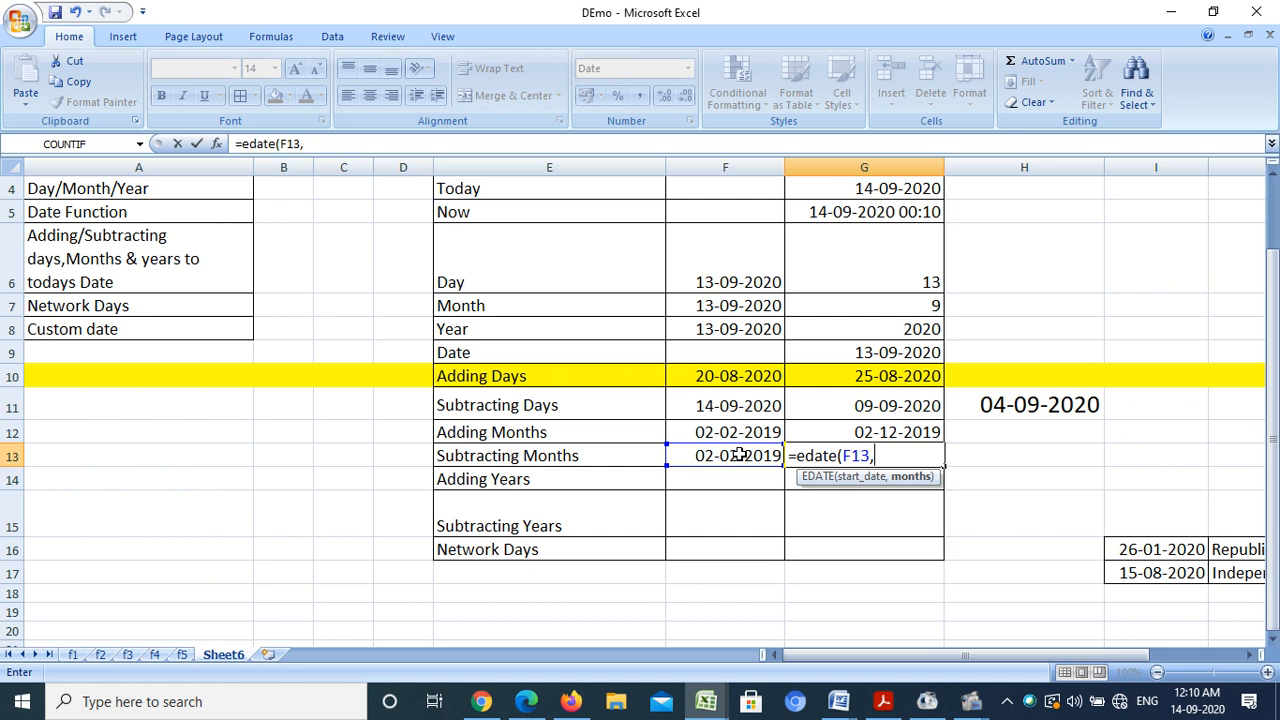
type("-10)")
key("Return")
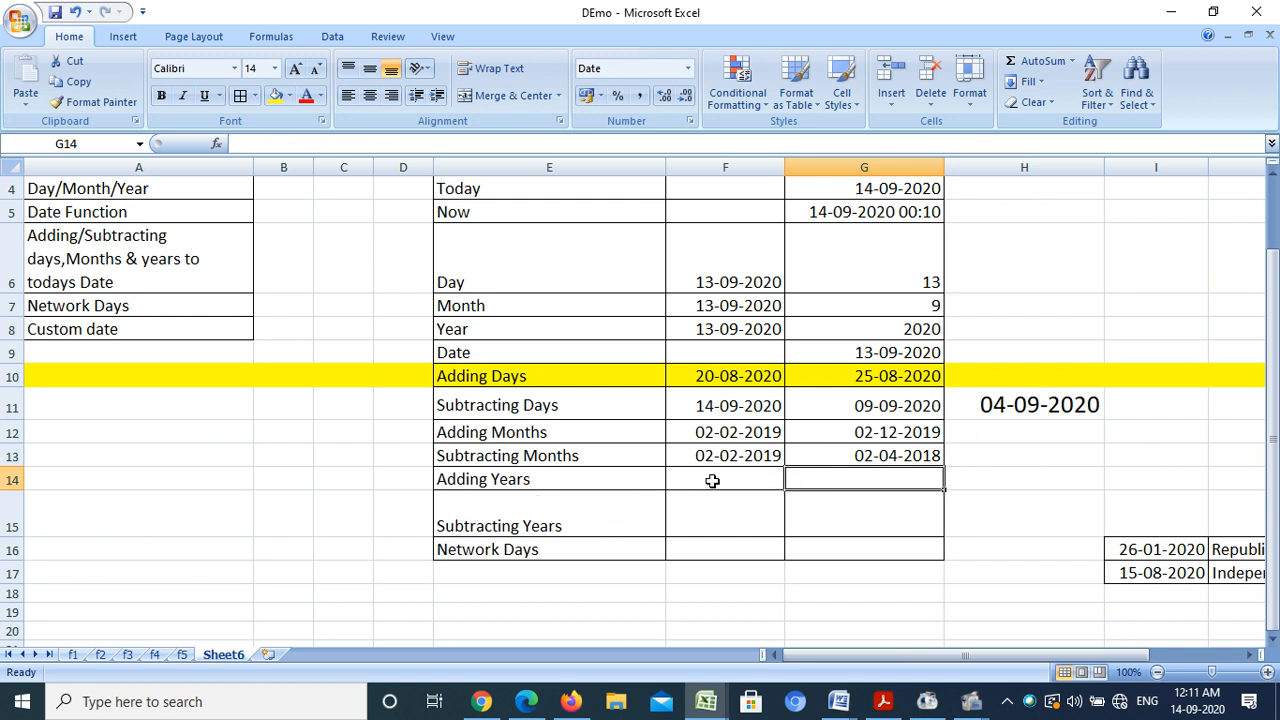
Enter the start date 15-01-2018 in F14 of the Adding Years row.
left_click(757, 468)
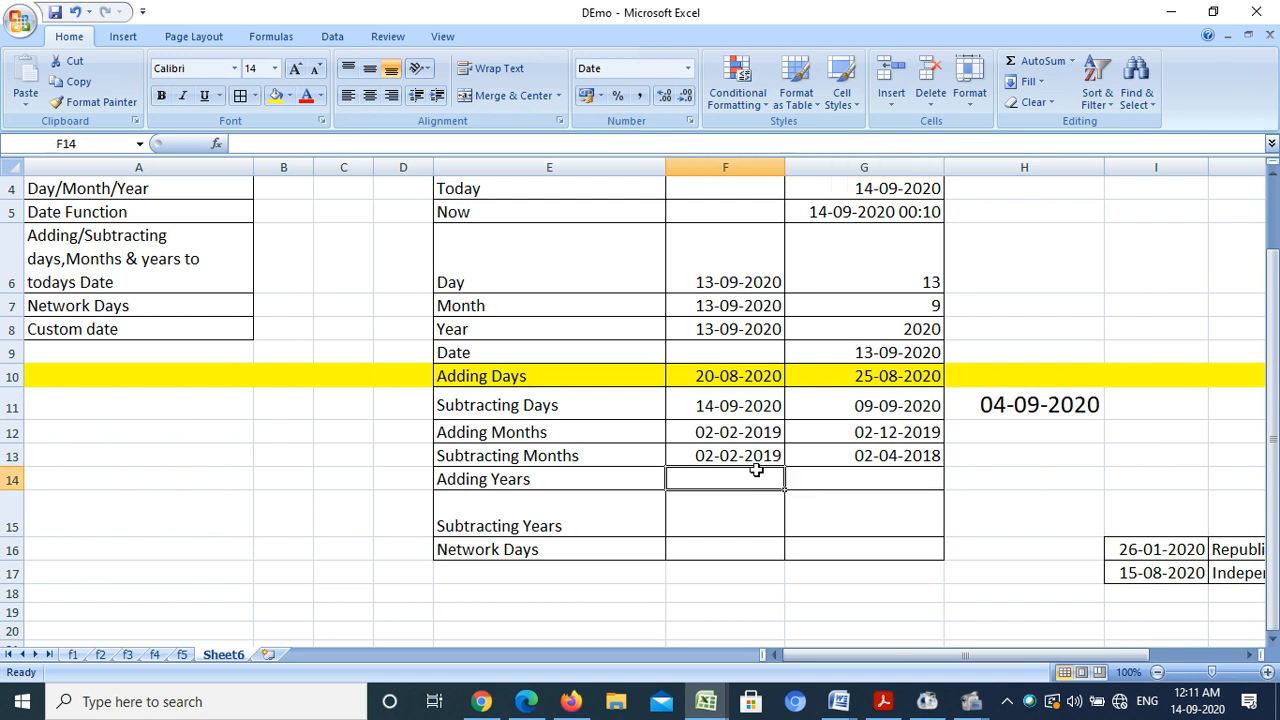
type("15")
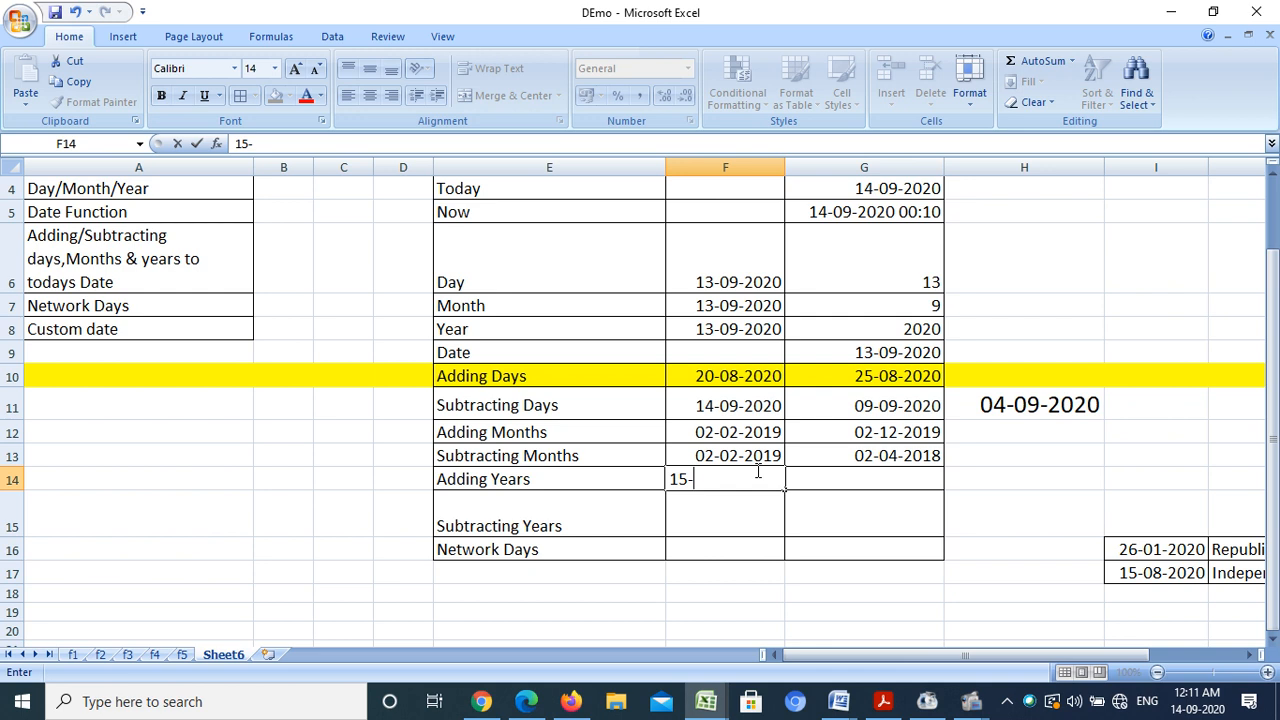
type("-01-2018")
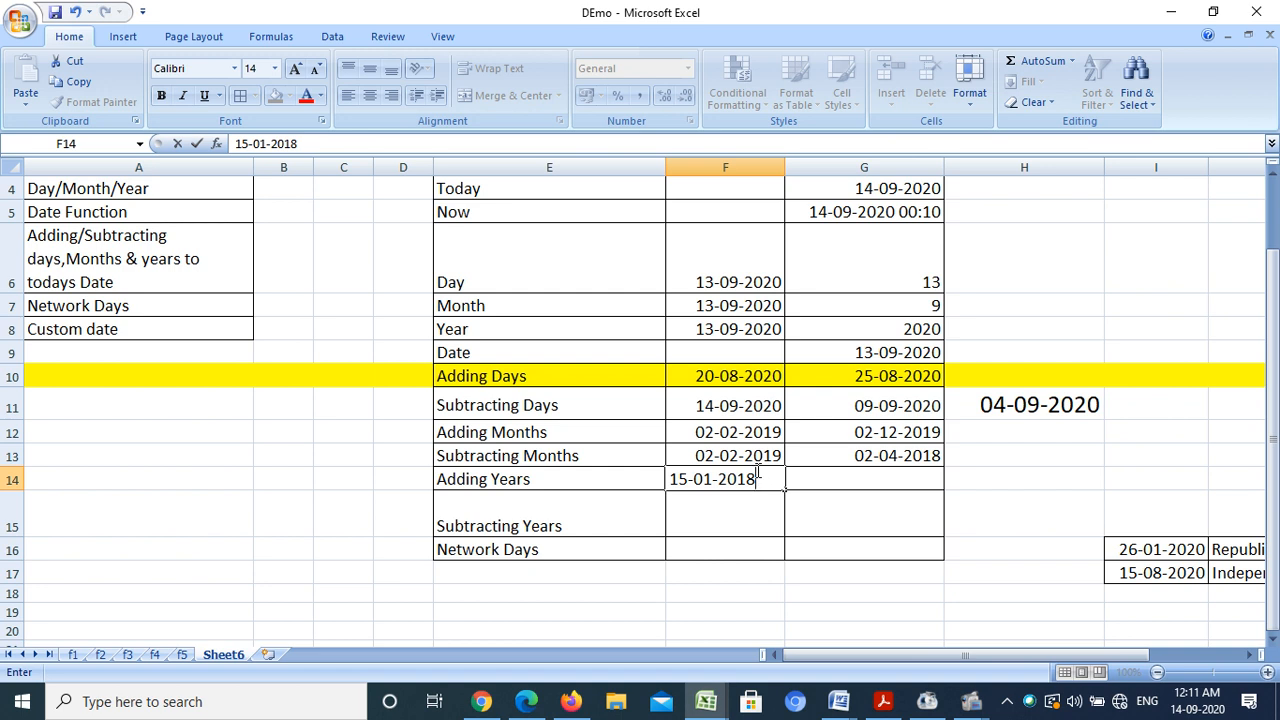
Enter an EDATE formula in G14 that adds 24 months to the date in F14.
left_click(818, 479)
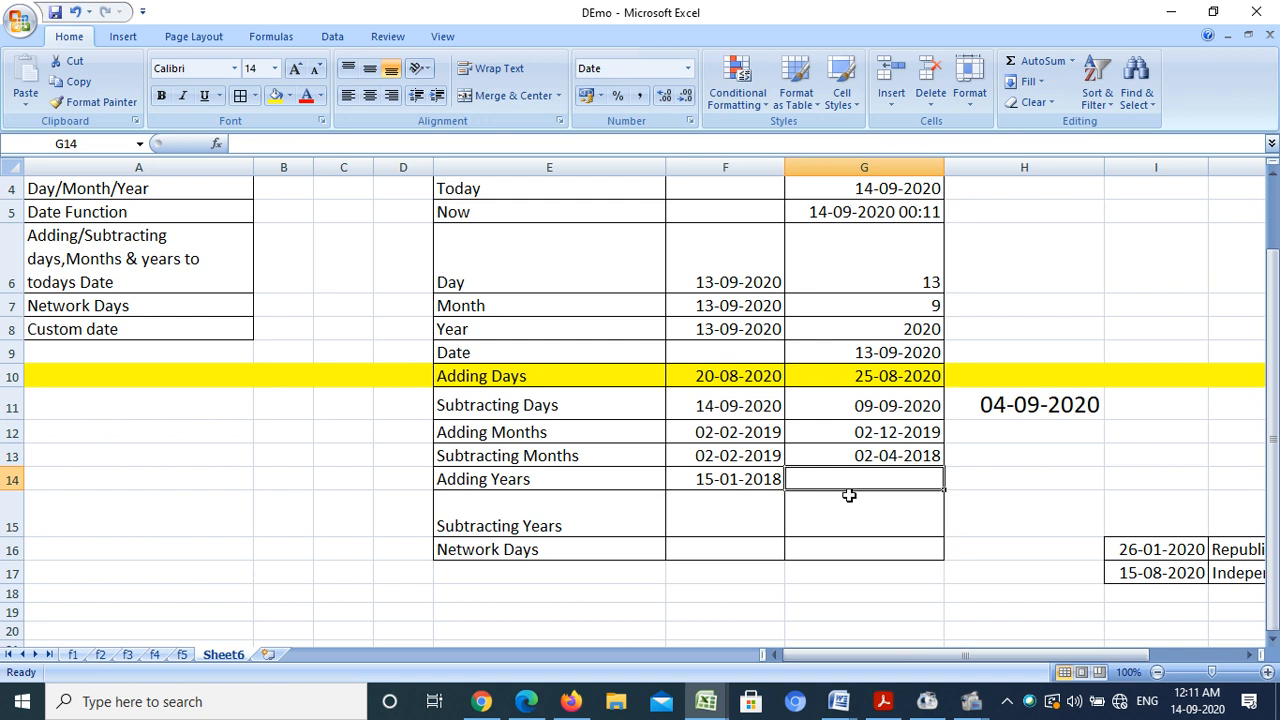
type("=e")
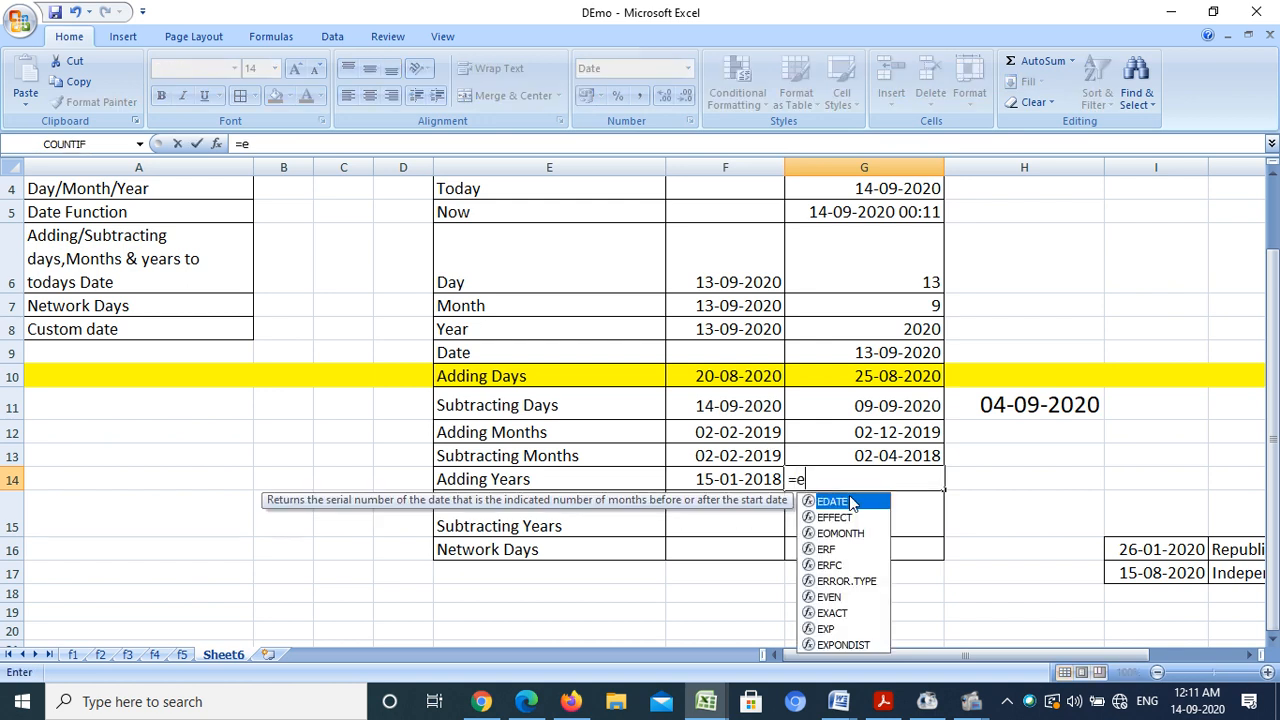
type("date(")
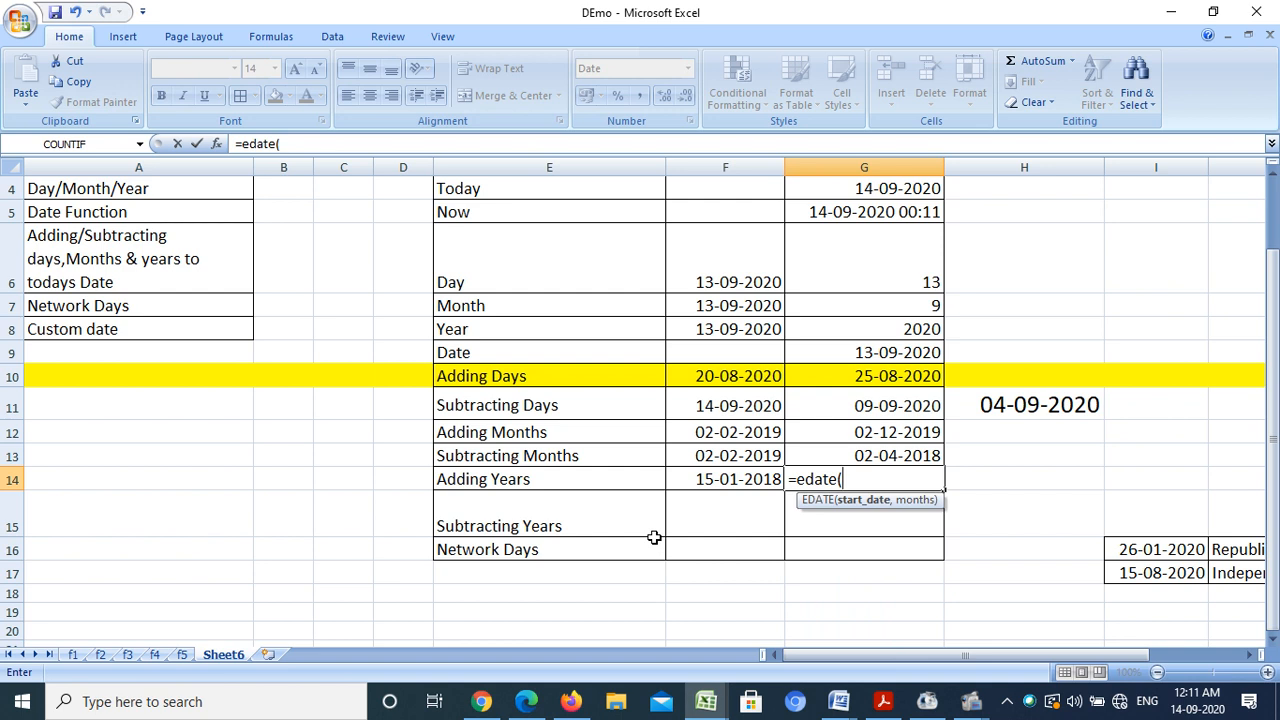
left_click(723, 480)
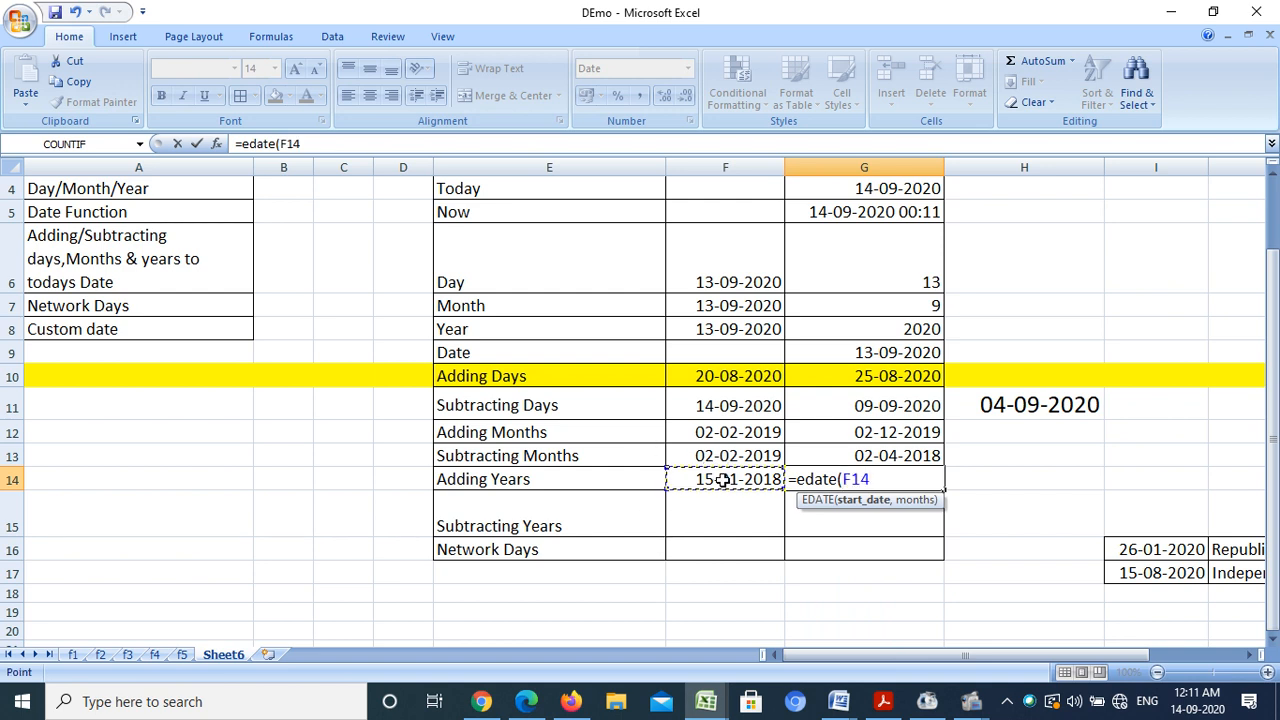
type(",")
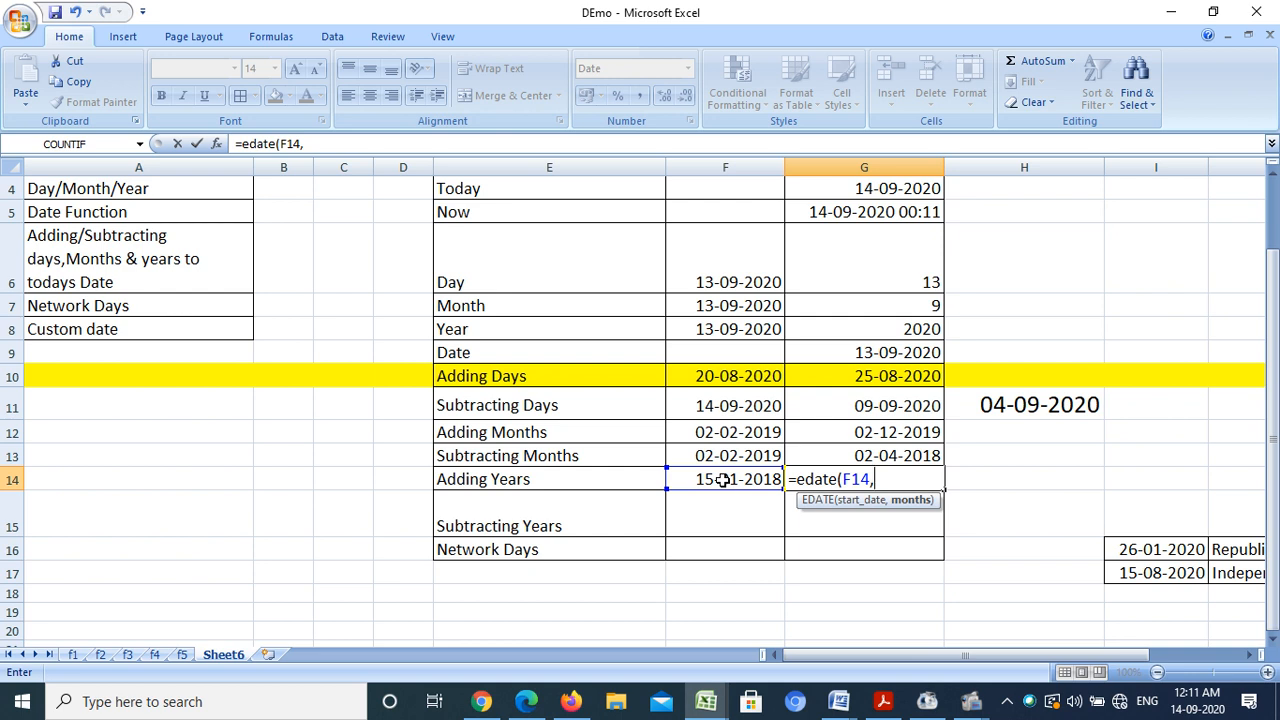
type("24")
key("Return")
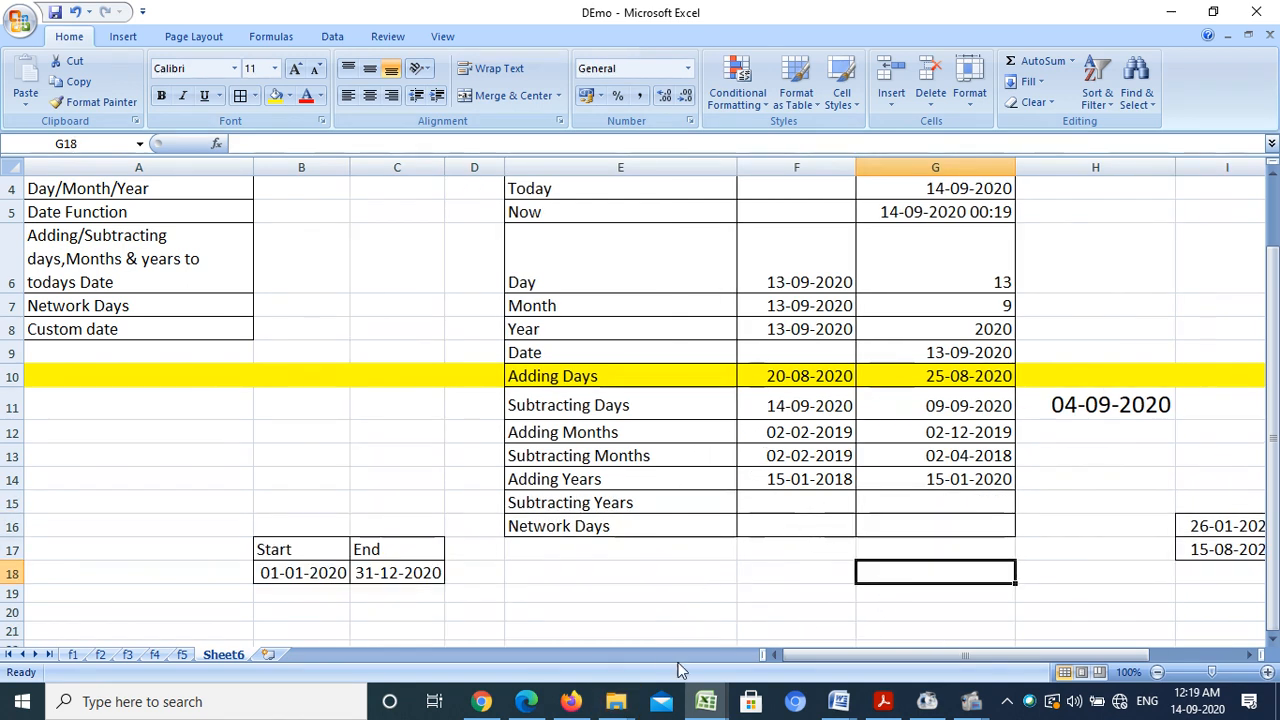
Fill the date series from F14 down into F15 and enter =edate(F15,-24) in G15 of the Subtracting Years row.
left_click(790, 479)
left_click_drag(853, 490, 860, 514)
left_click(895, 506)
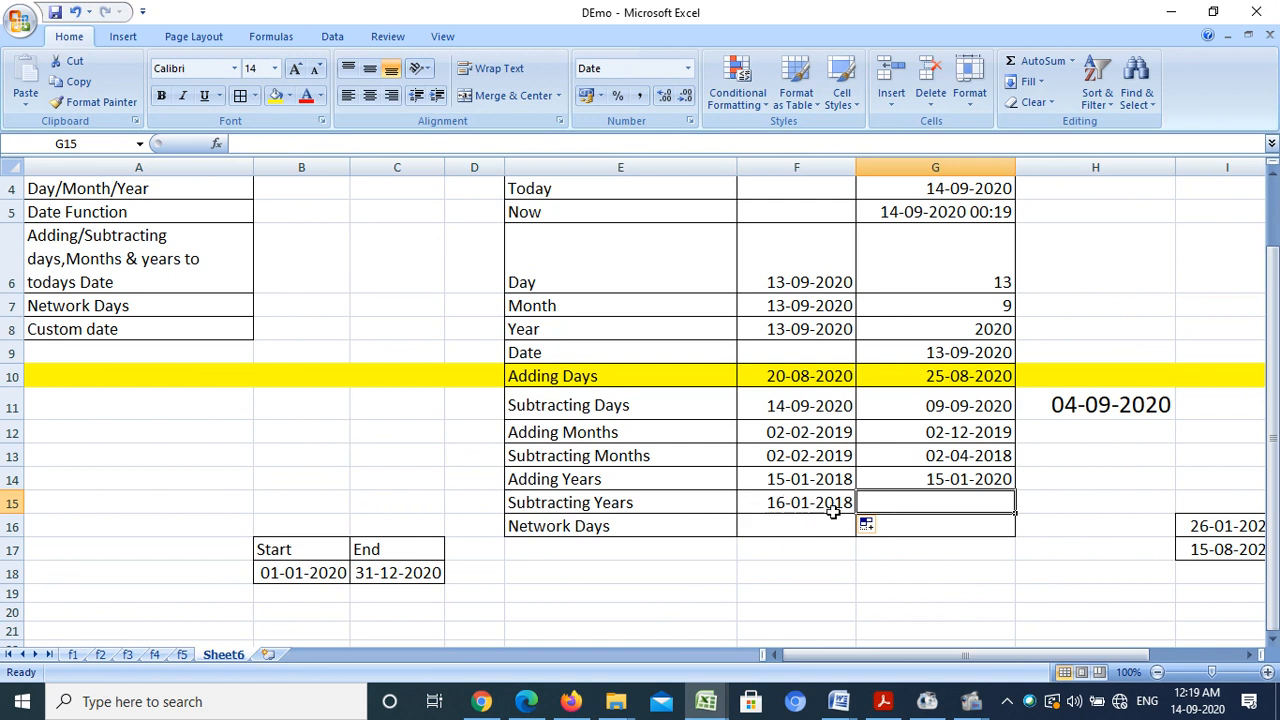
type("=e")
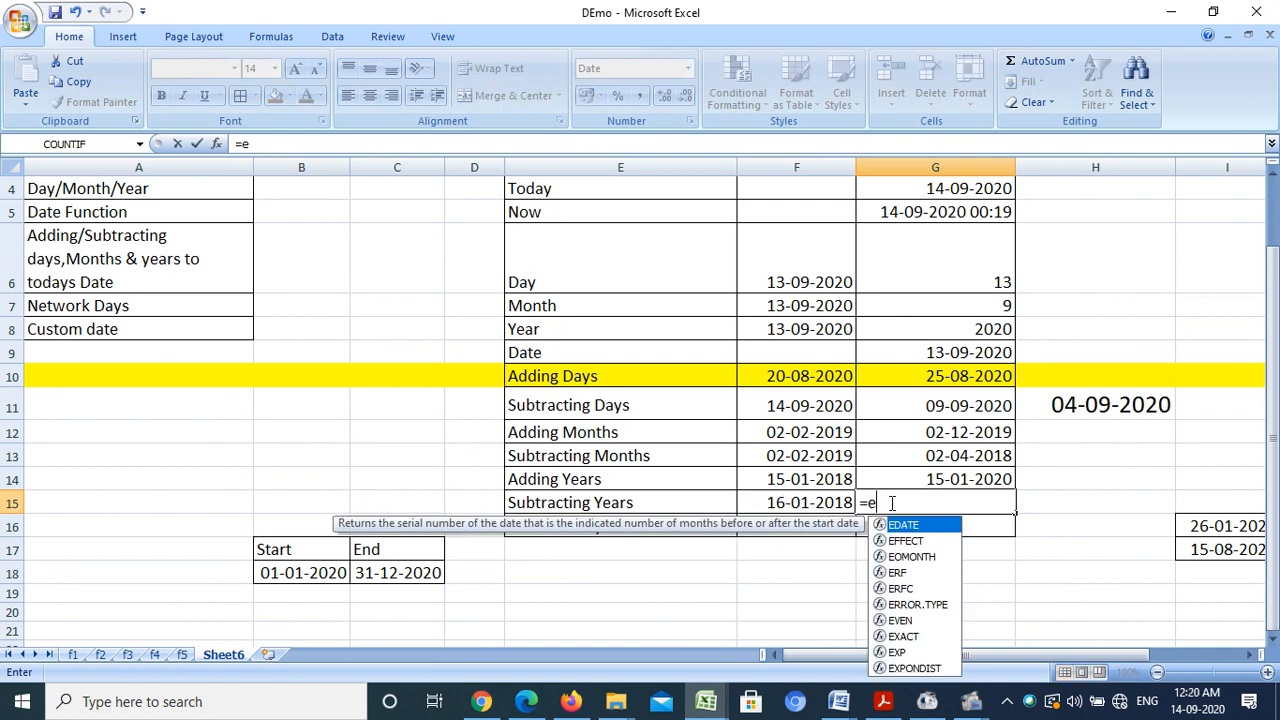
type("date(")
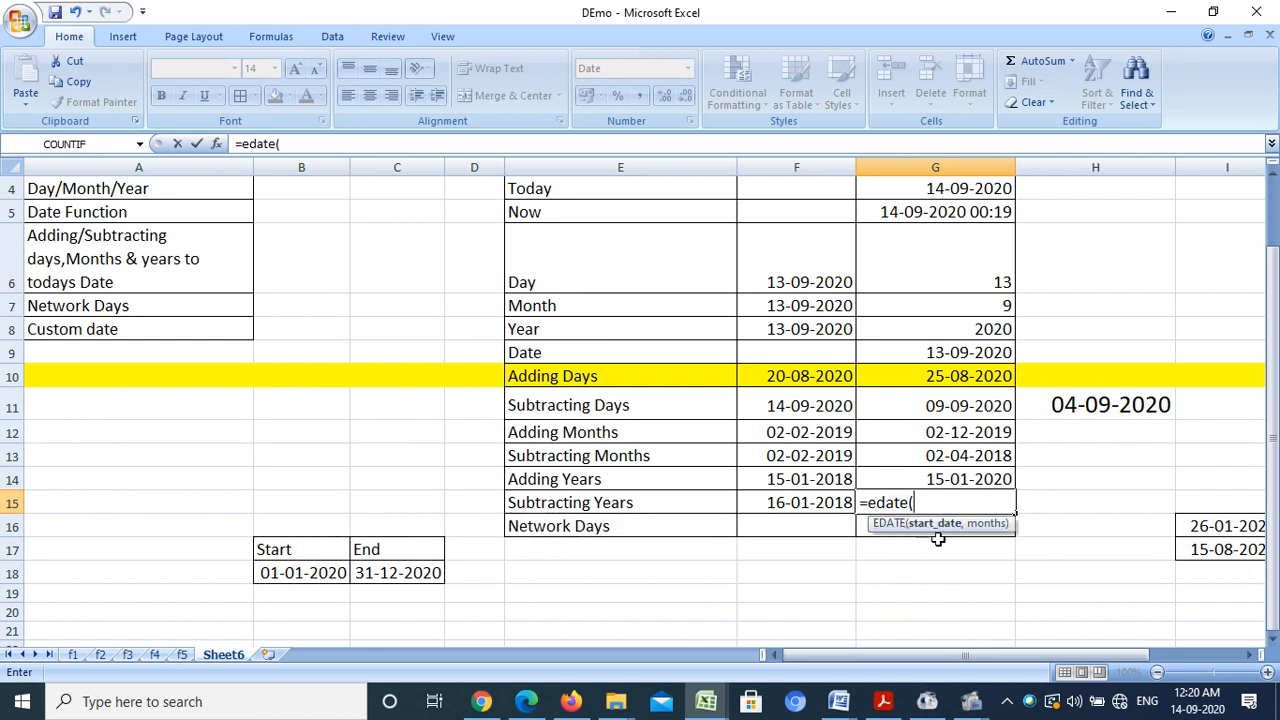
left_click(806, 505)
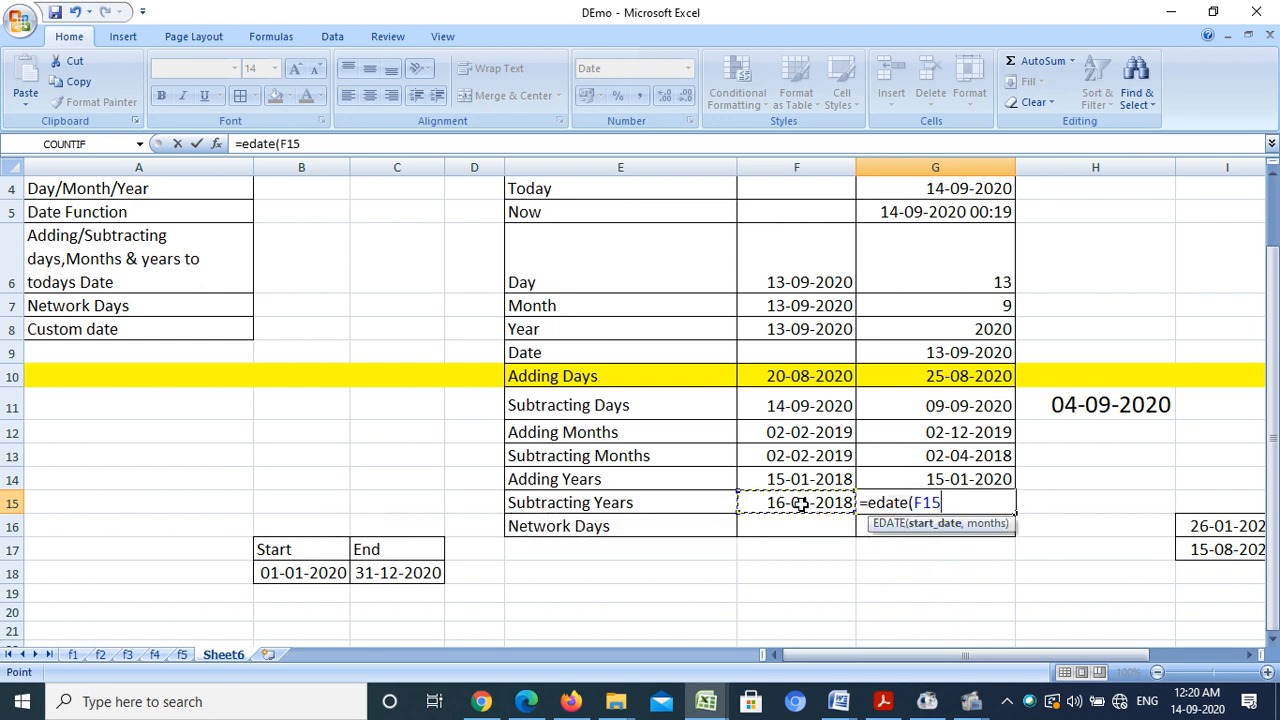
type(",")
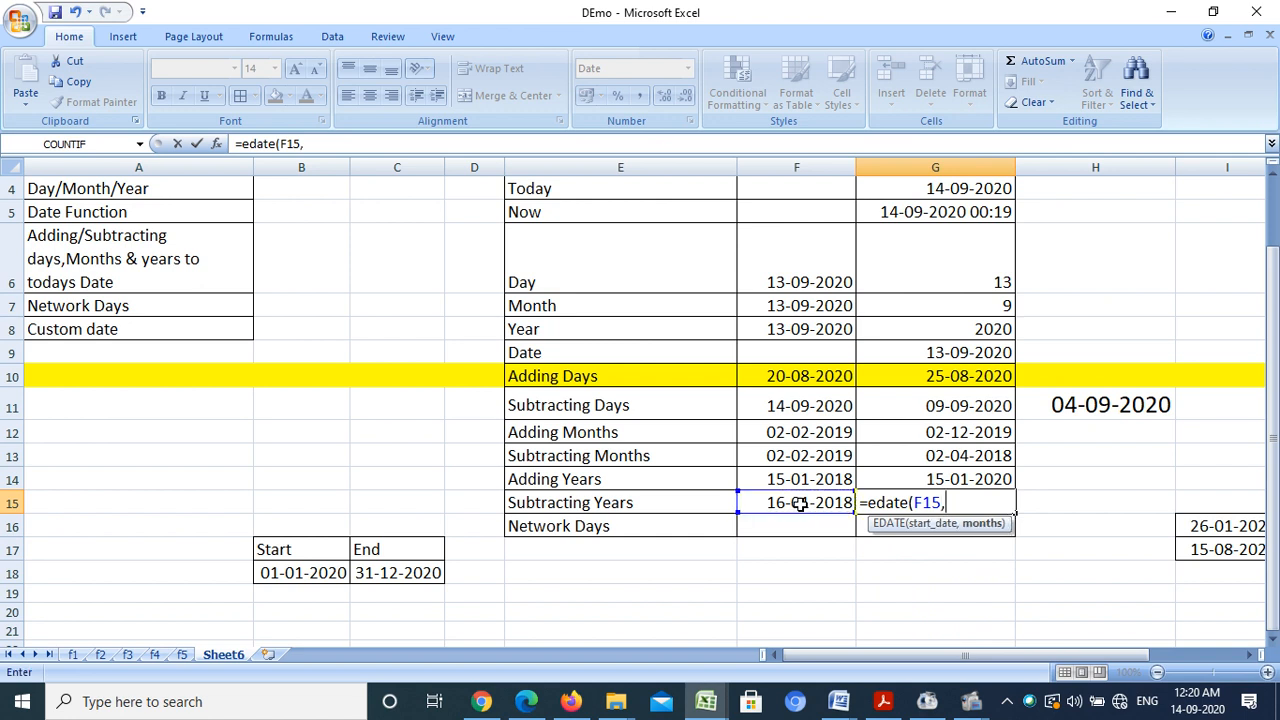
type("-24)")
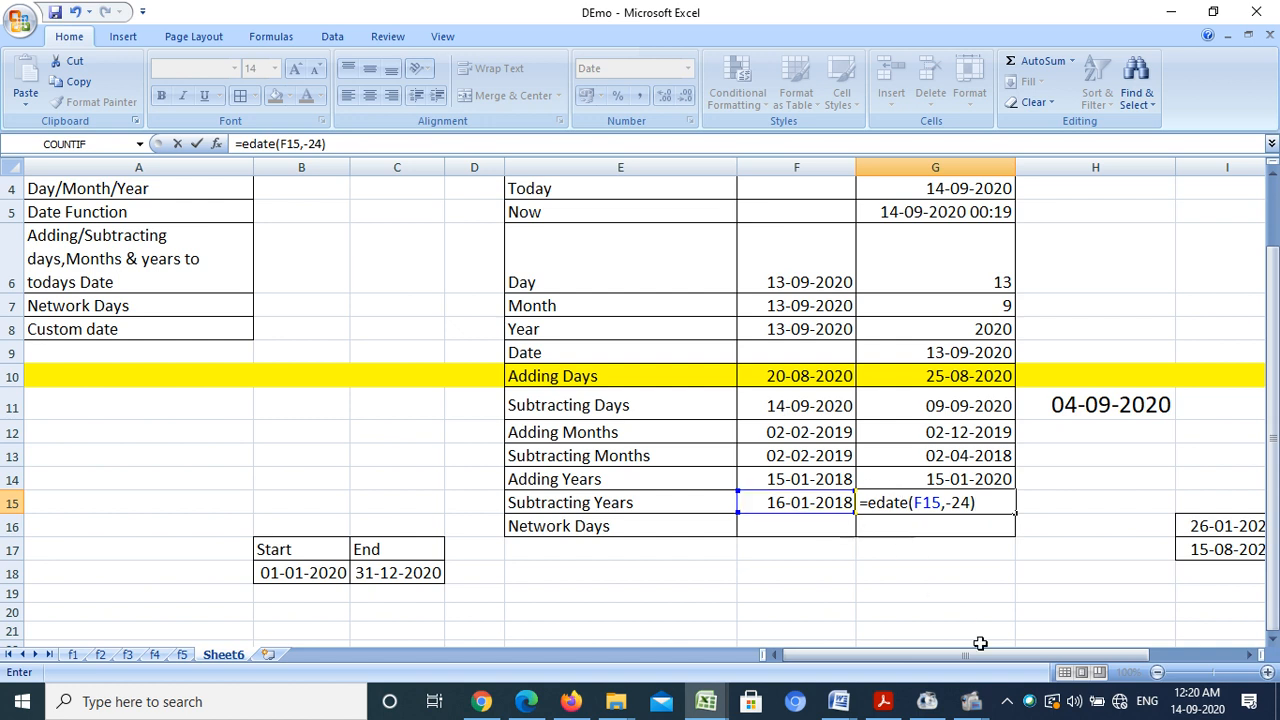
key("Return")
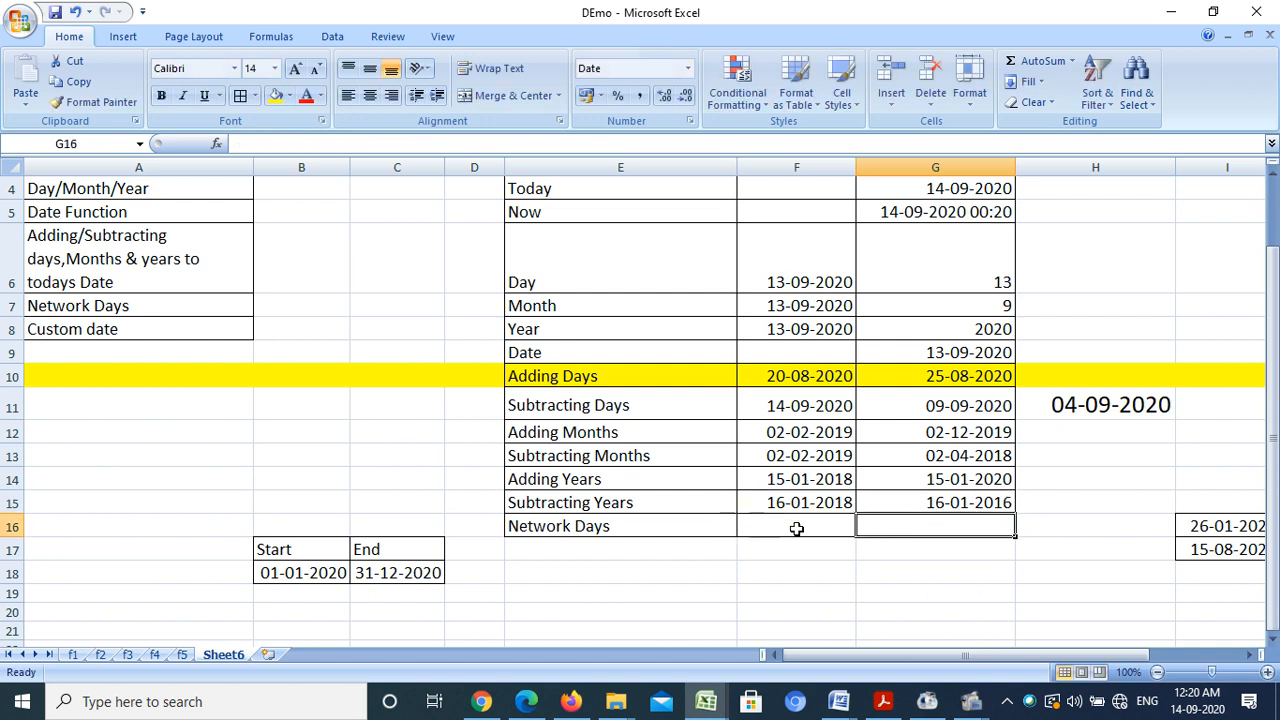
left_click(1003, 505)
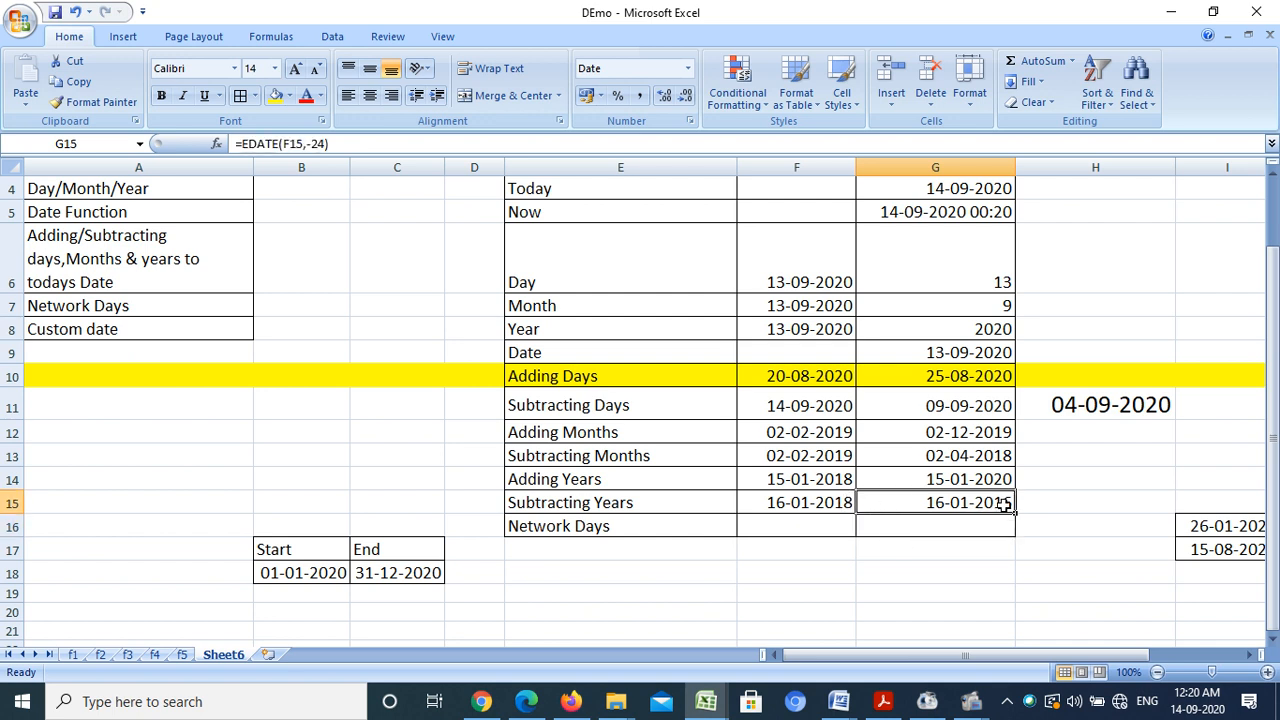
left_click(826, 503)
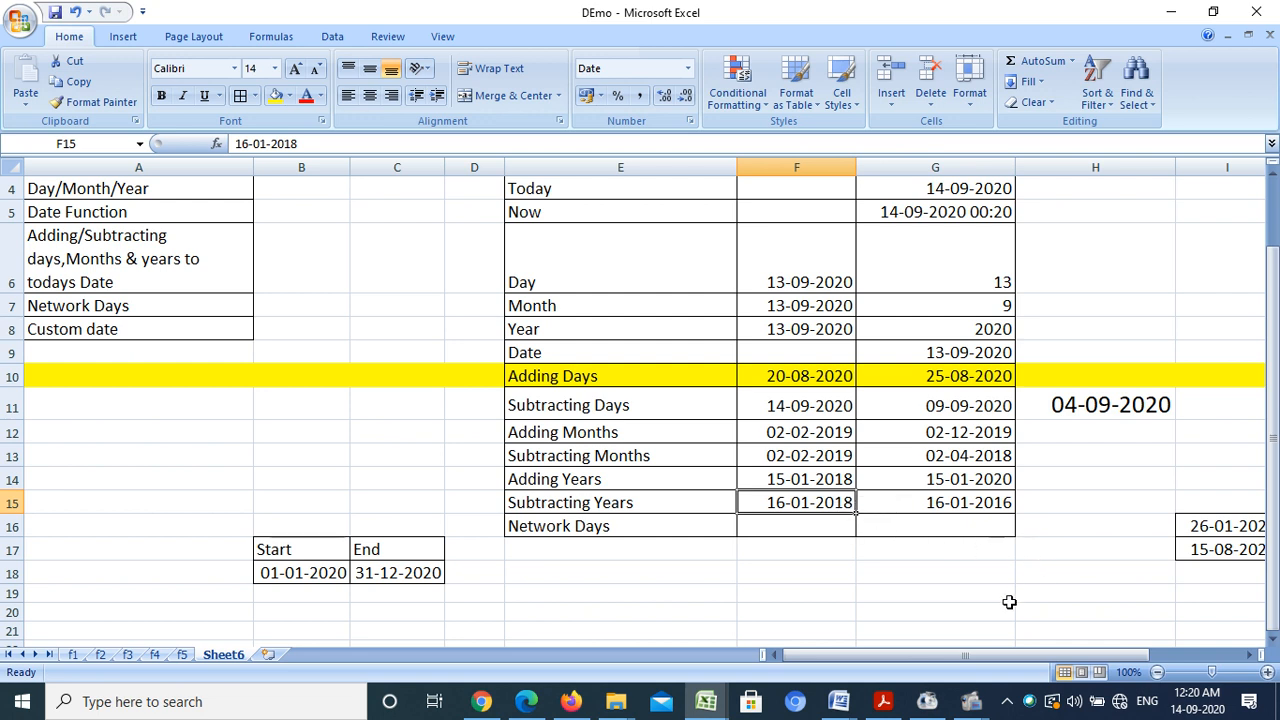
Enter =networkdays(B18,C18) in G16 of the Network Days row to count workdays between the Start and End dates.
left_click(766, 526)
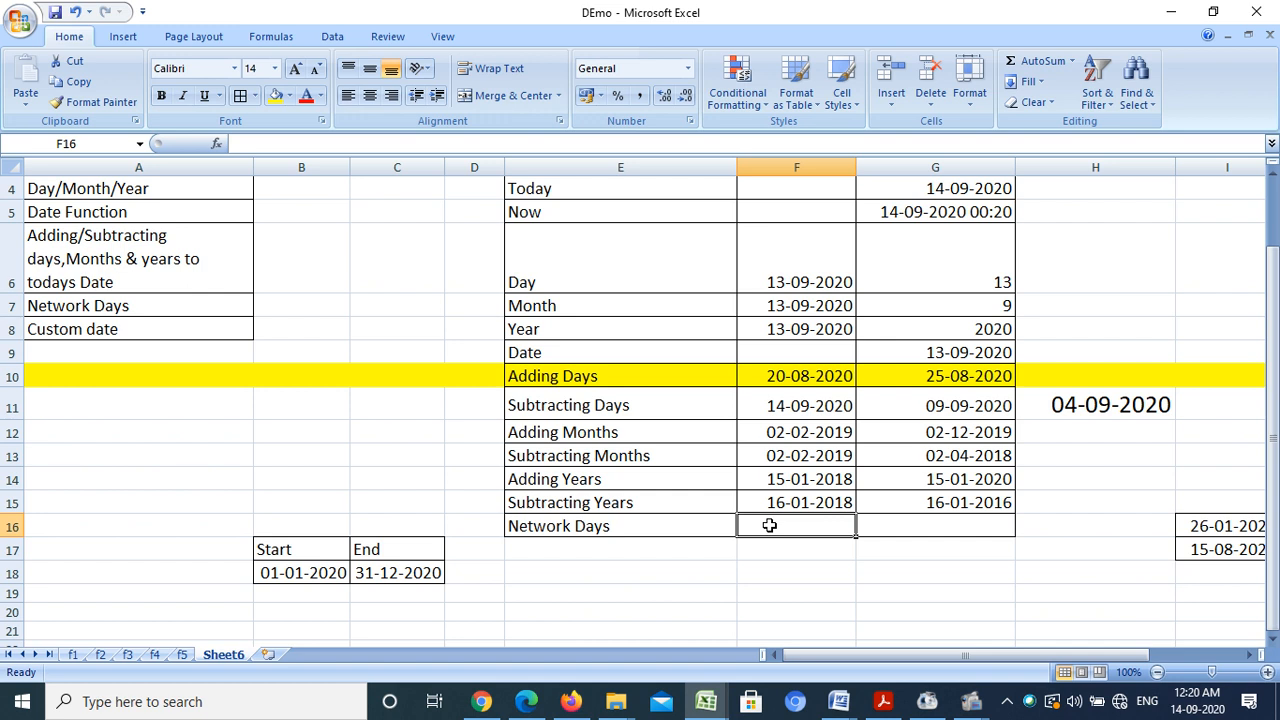
key("Right")
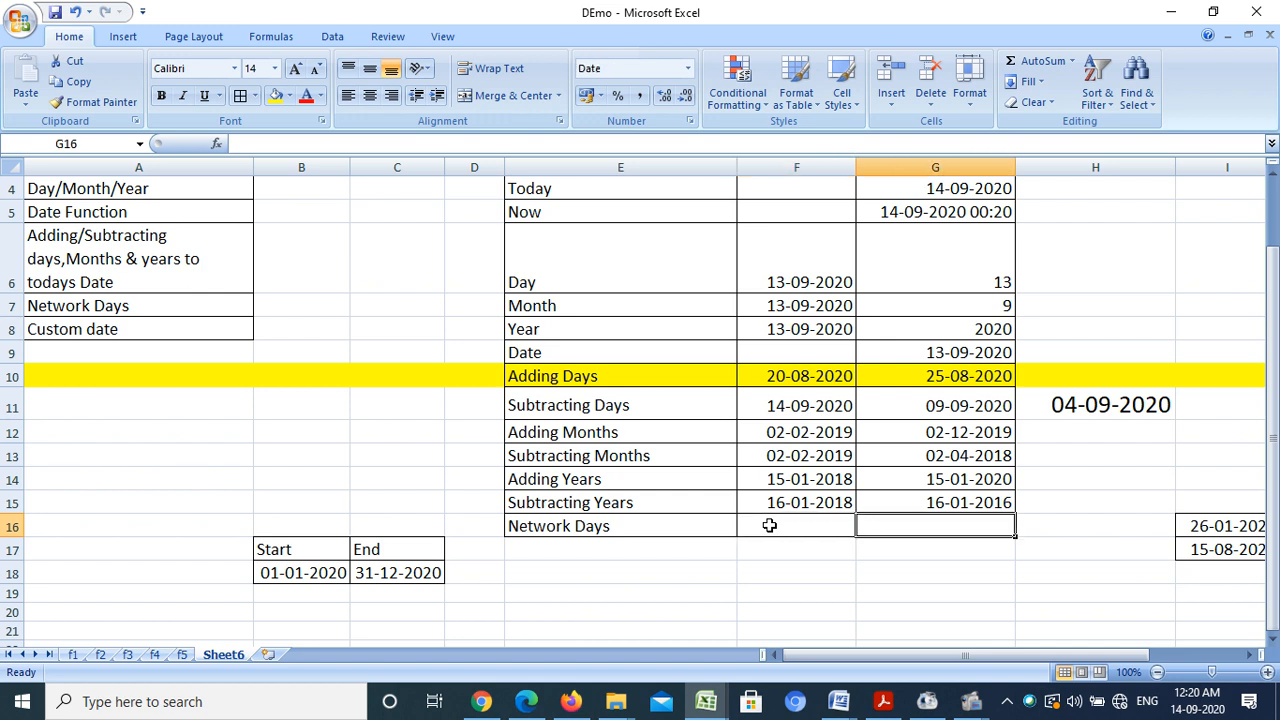
type("=")
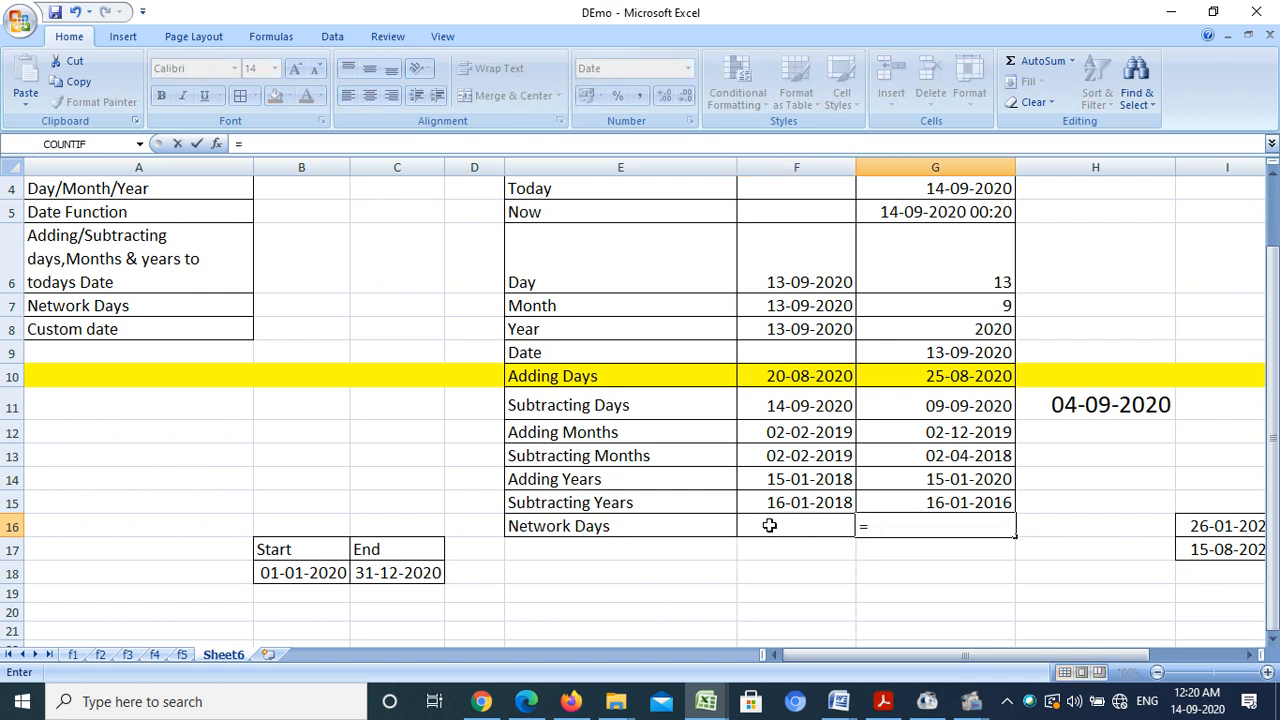
type("ne")
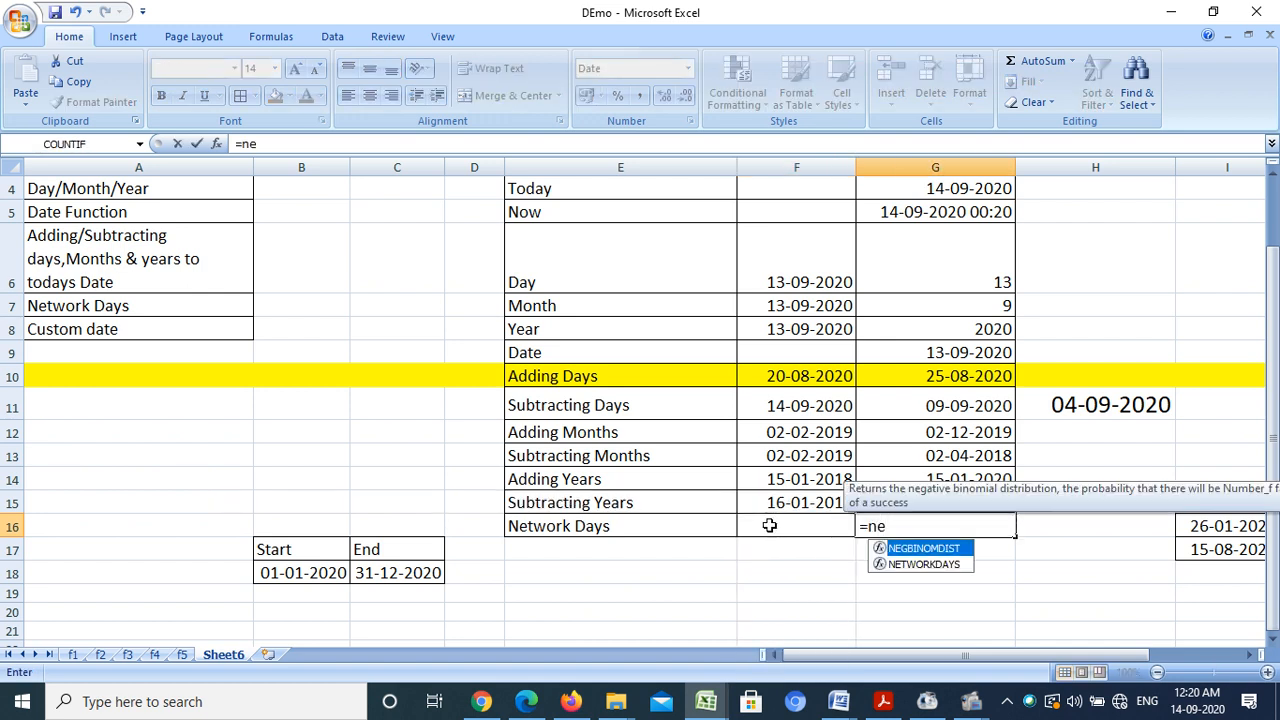
type("tw")
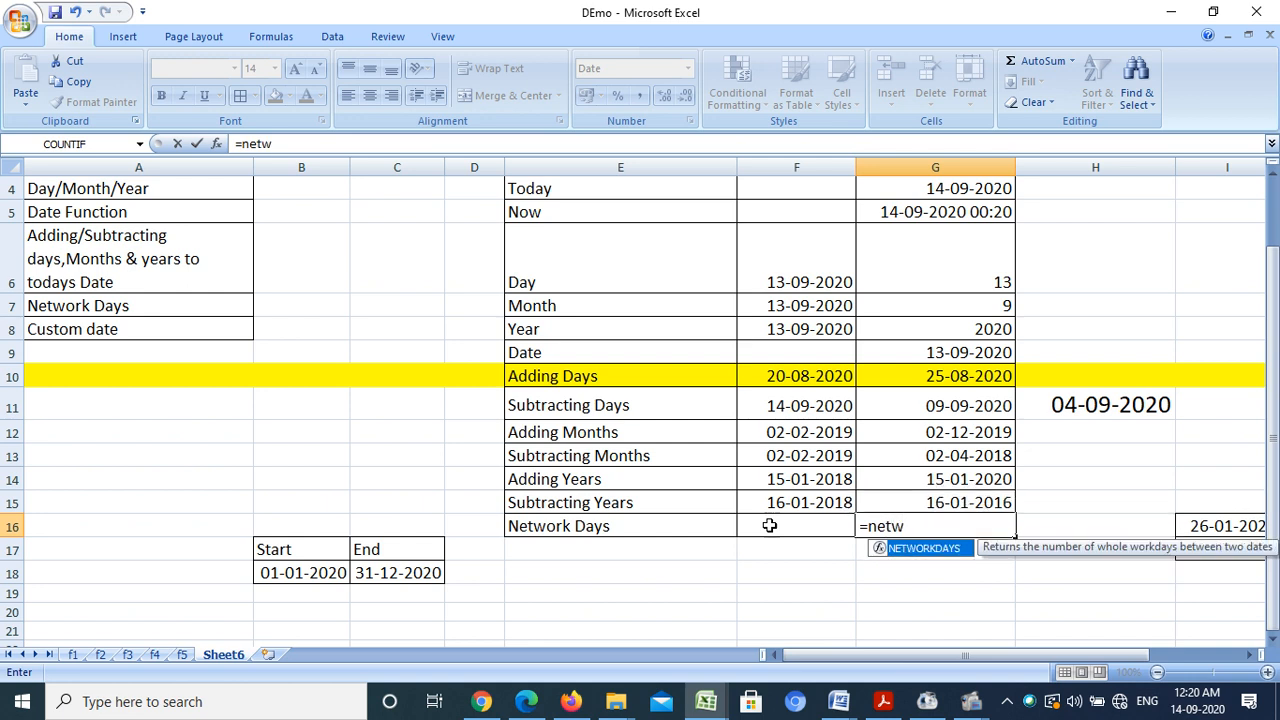
type("orday")
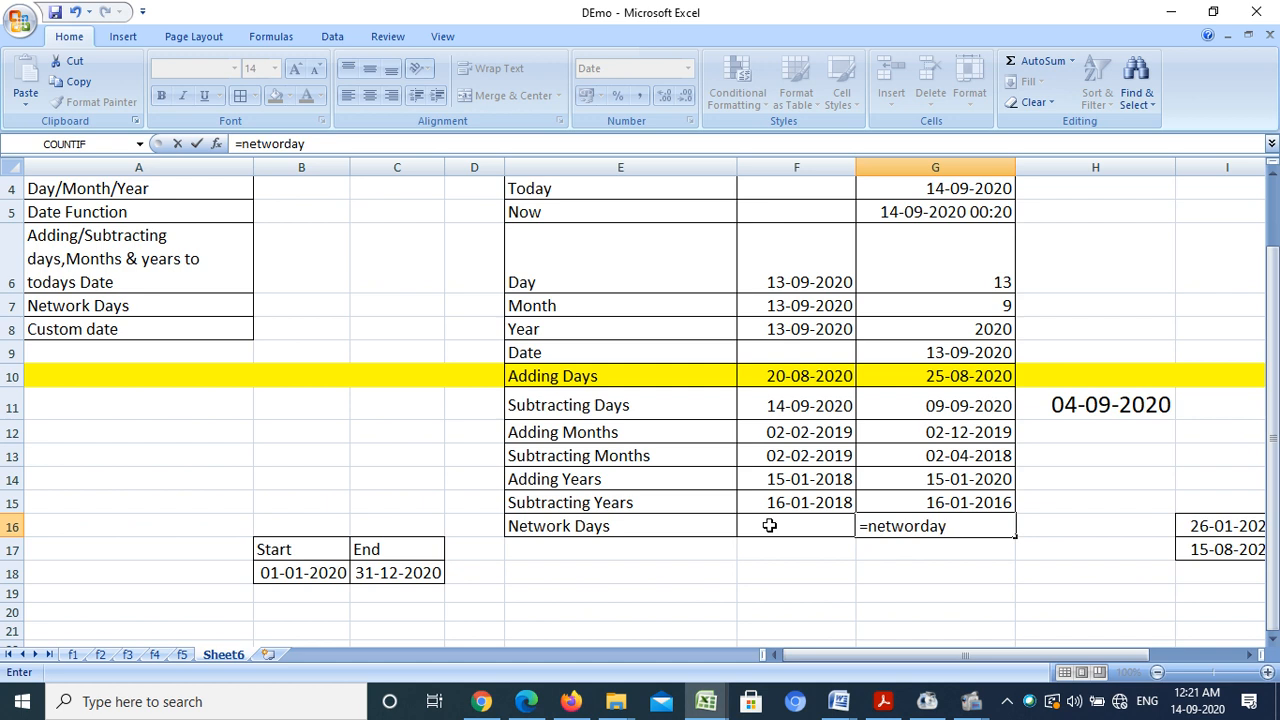
key("BackSpace")
key("BackSpace")
key("BackSpace")
type("kd")
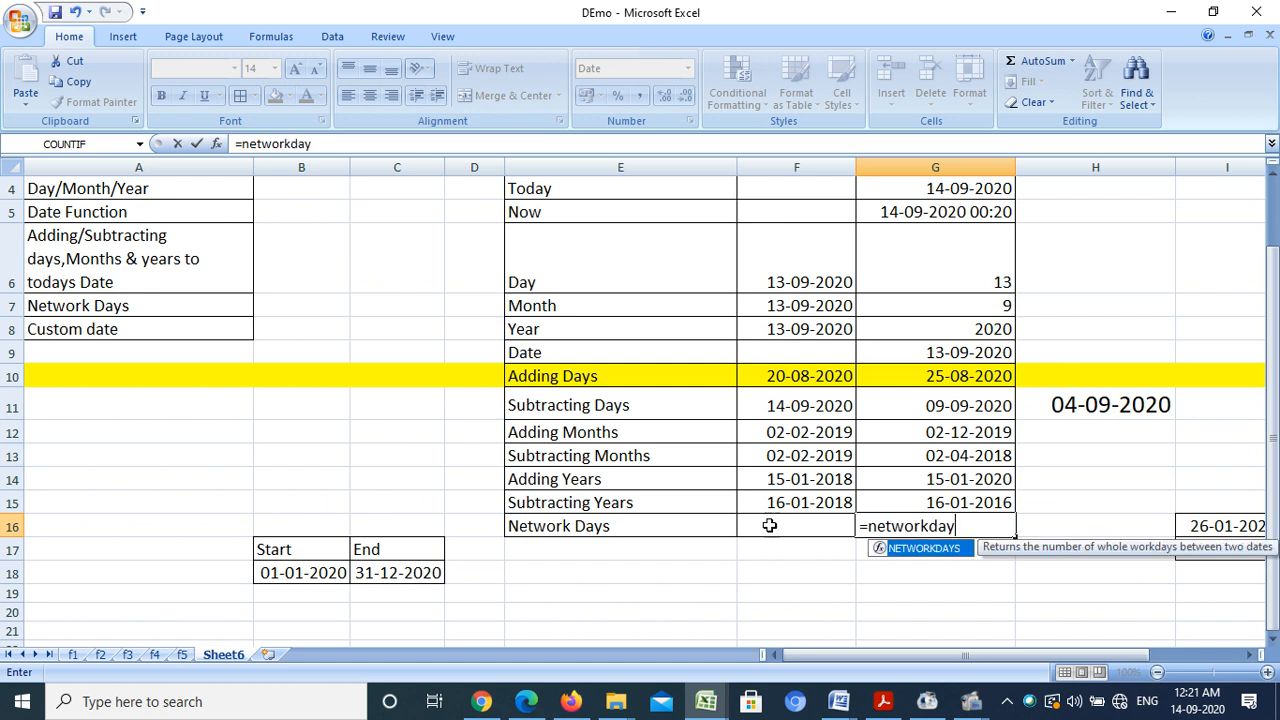
type("ays(")
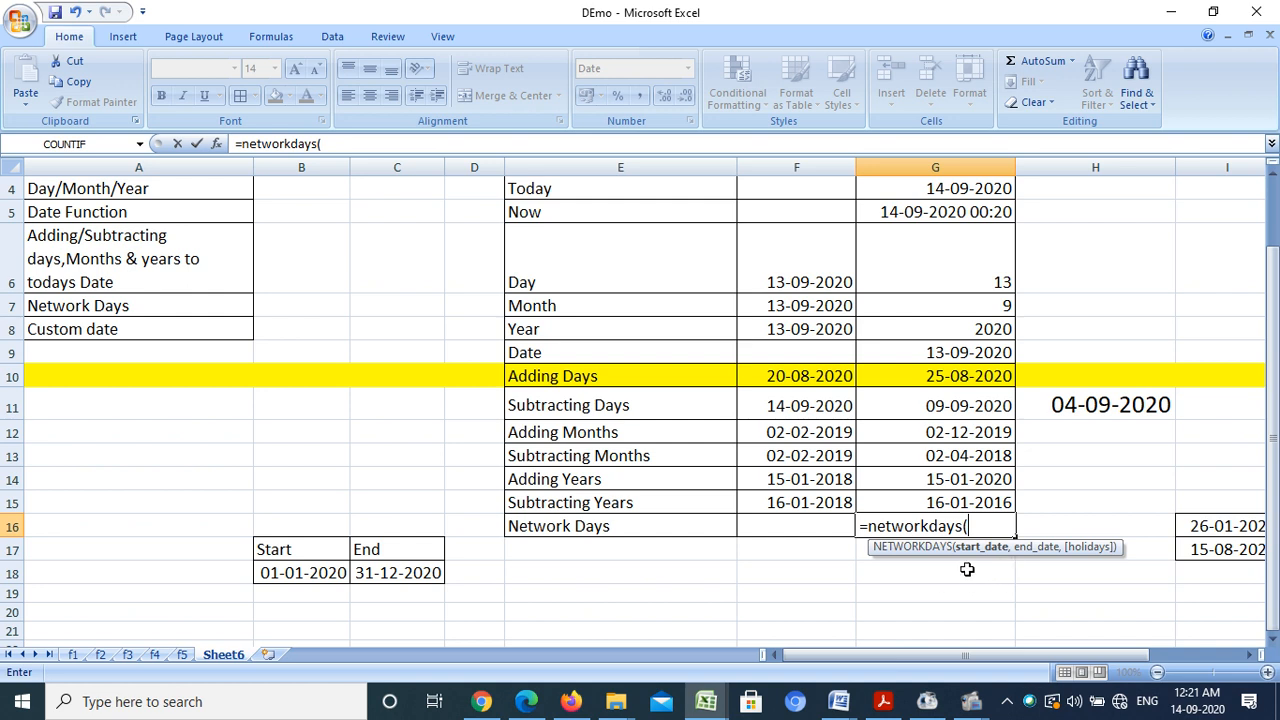
left_click(297, 573)
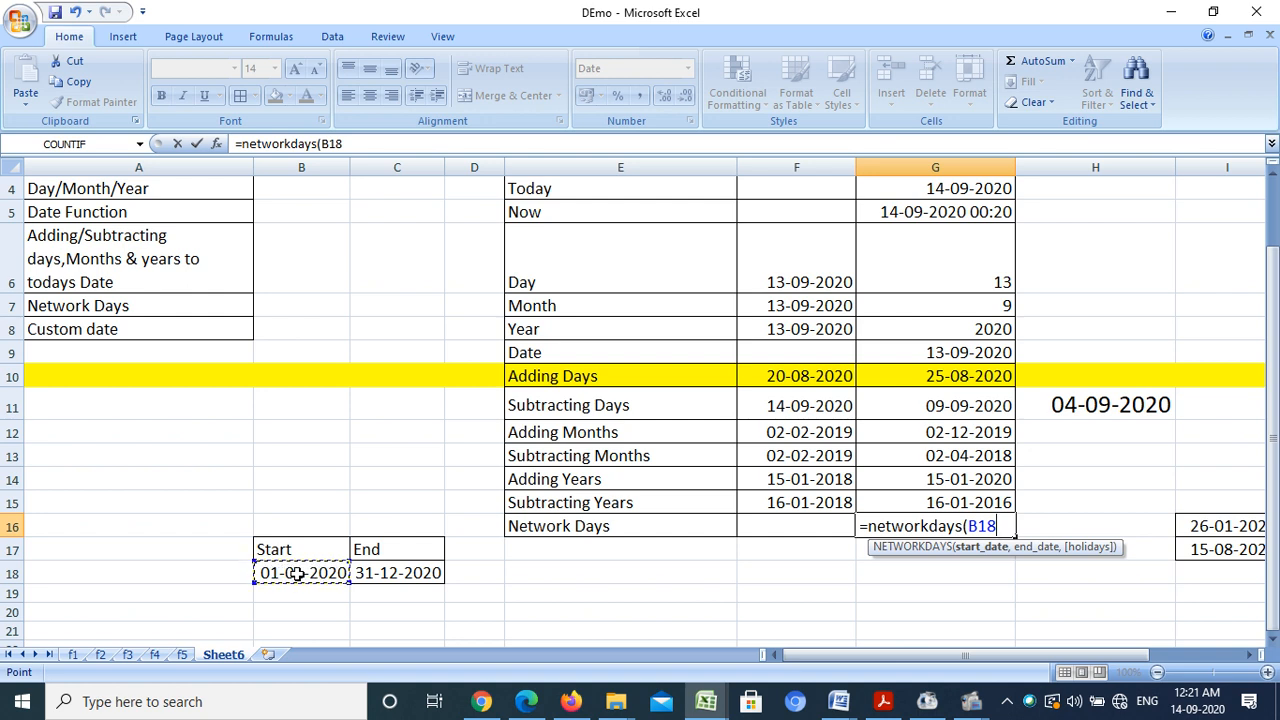
type(",")
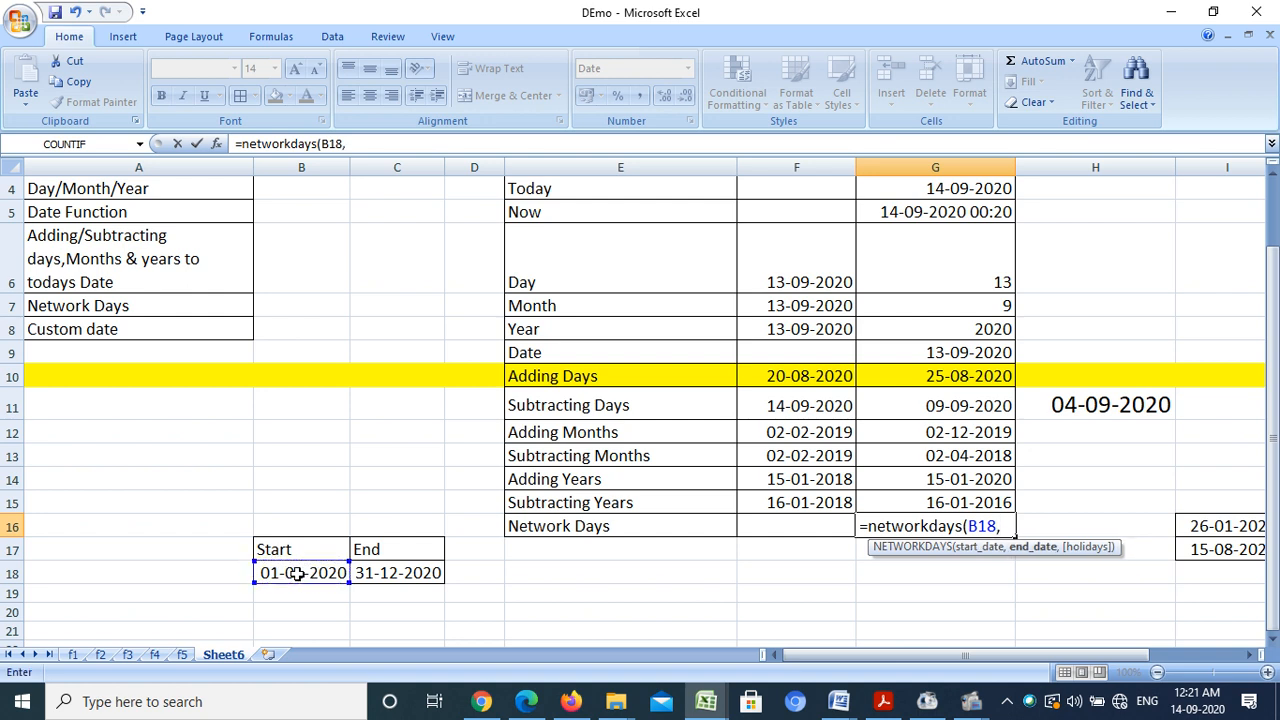
left_click(391, 577)
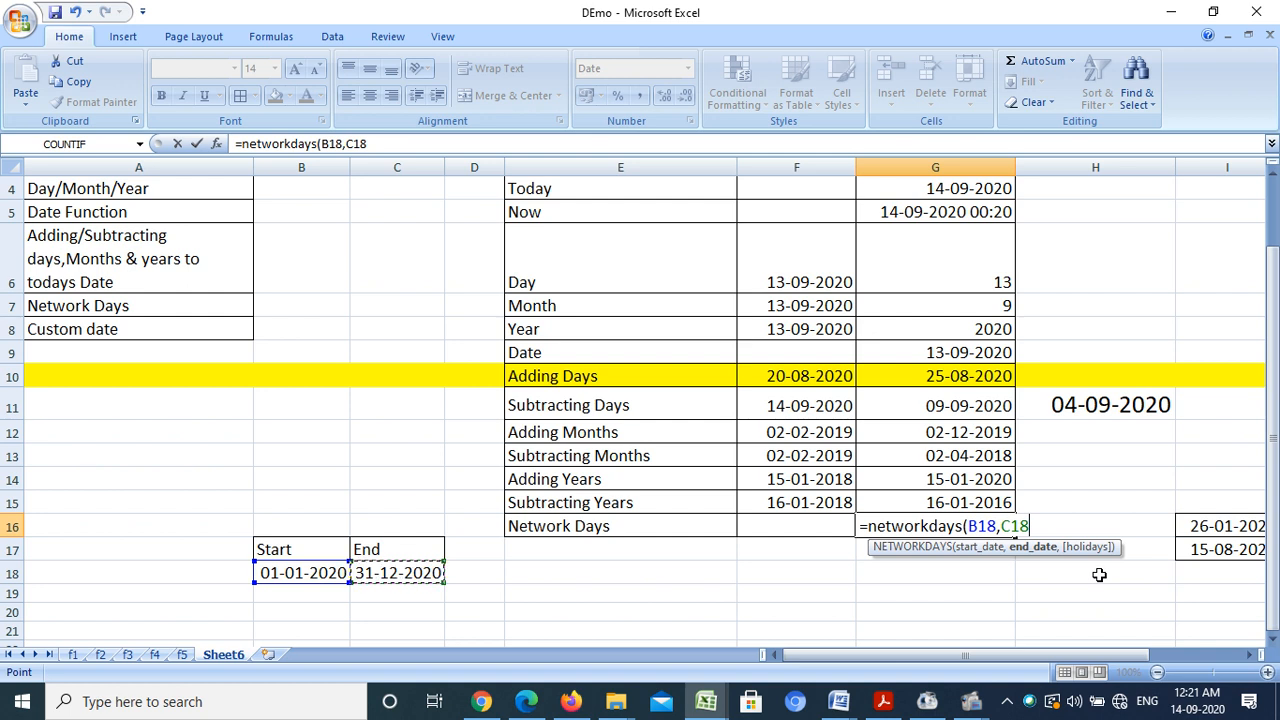
type(")")
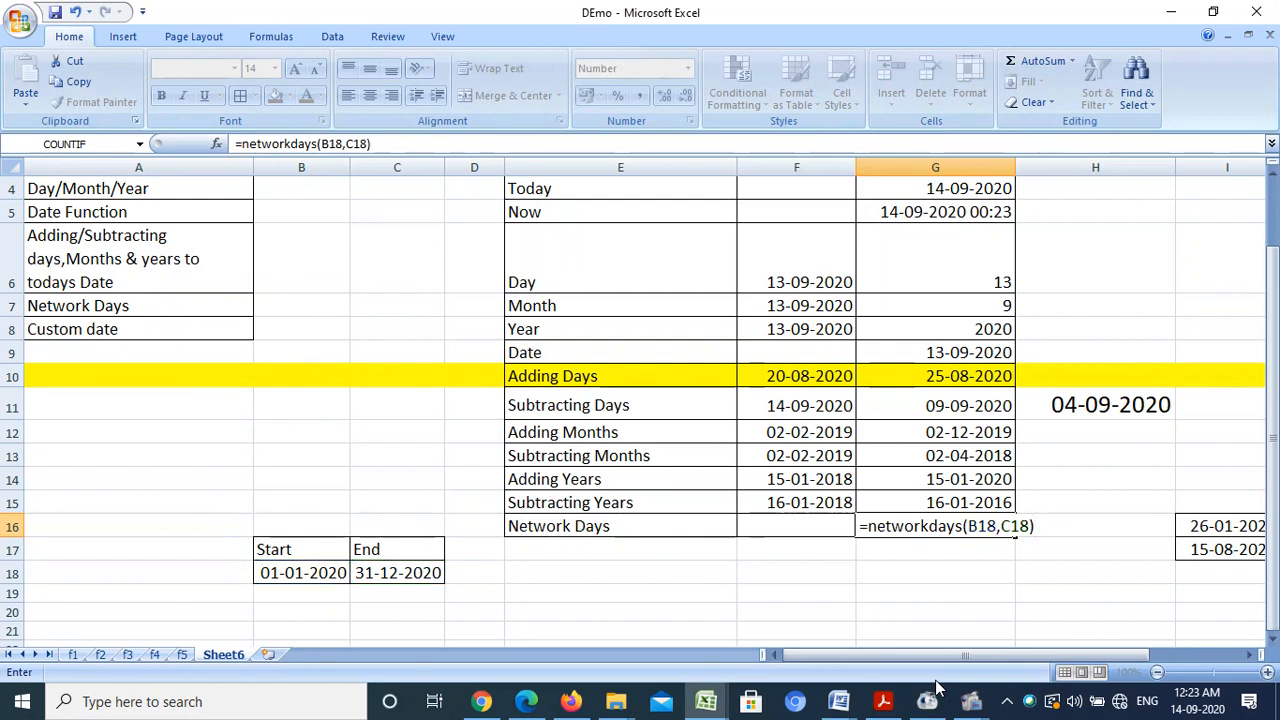
key("Return")
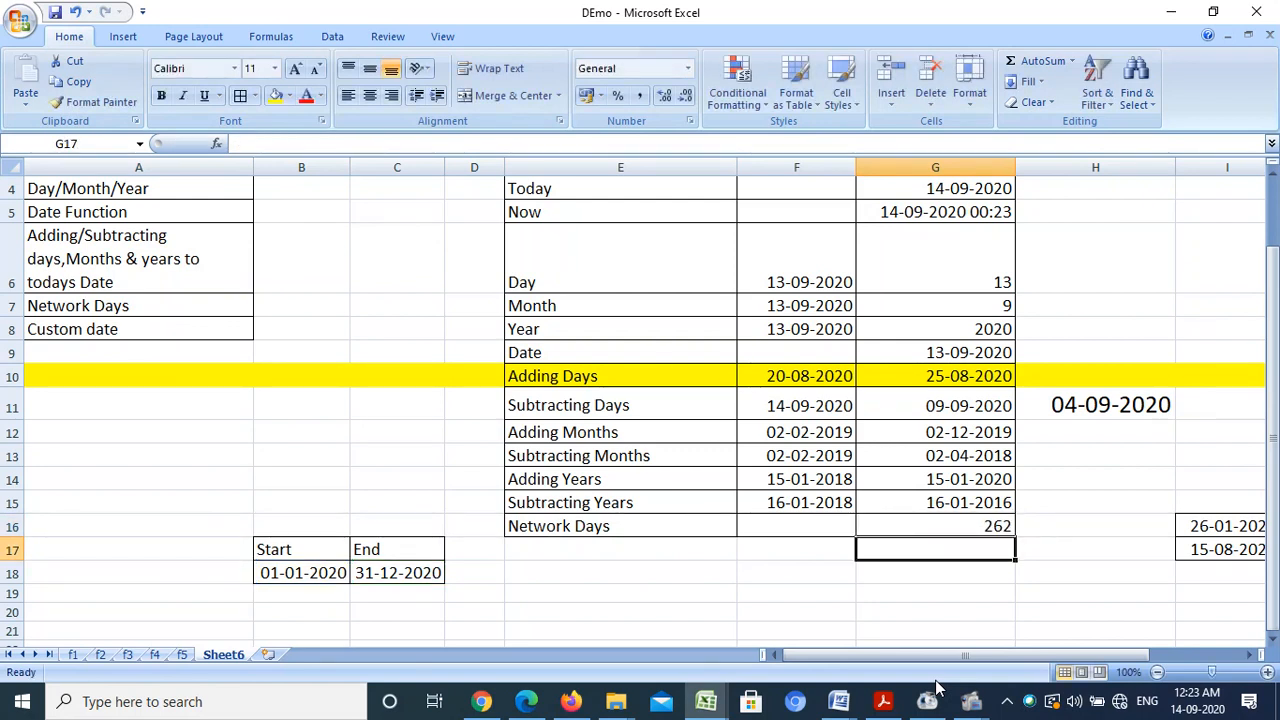
left_click(957, 527)
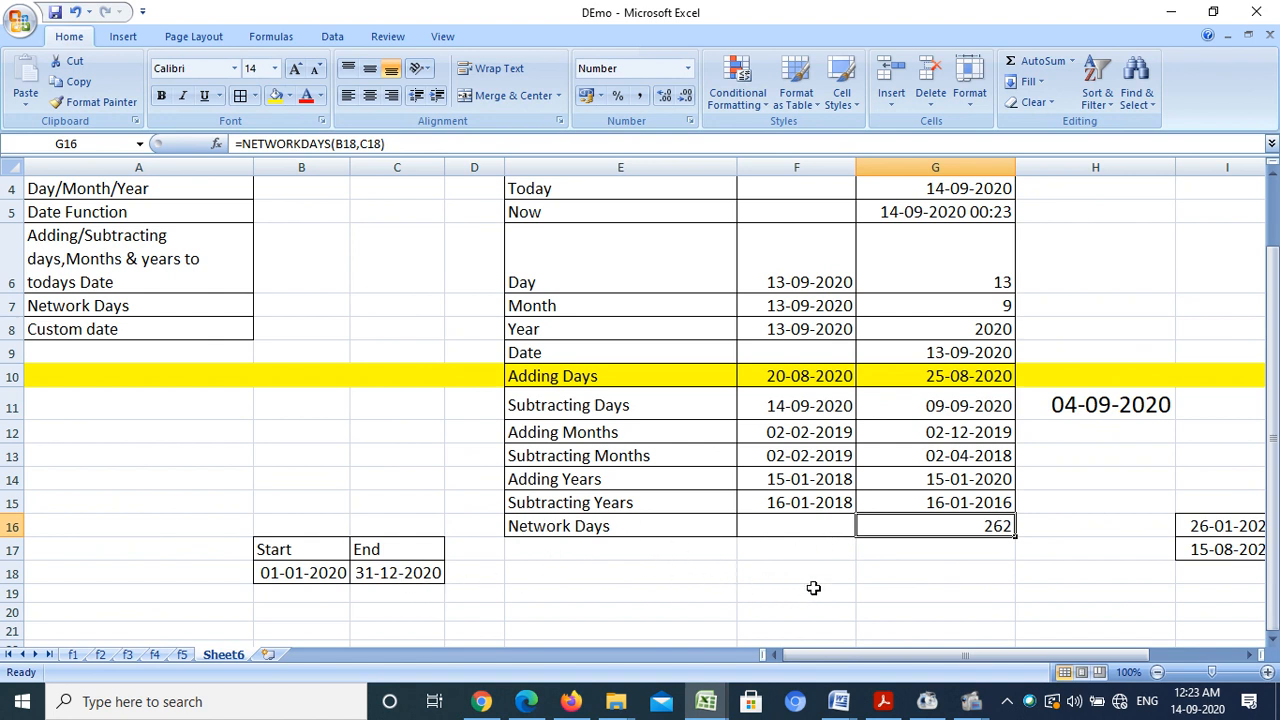
Enter =networkdays(B18,C18,I16:I17) in G17 to count workdays excluding the Republic Day and Independance Day holidays.
mouse_move(835, 655)
left_mouse_down()
mouse_move(905, 665)
mouse_move(834, 671)
left_mouse_up()
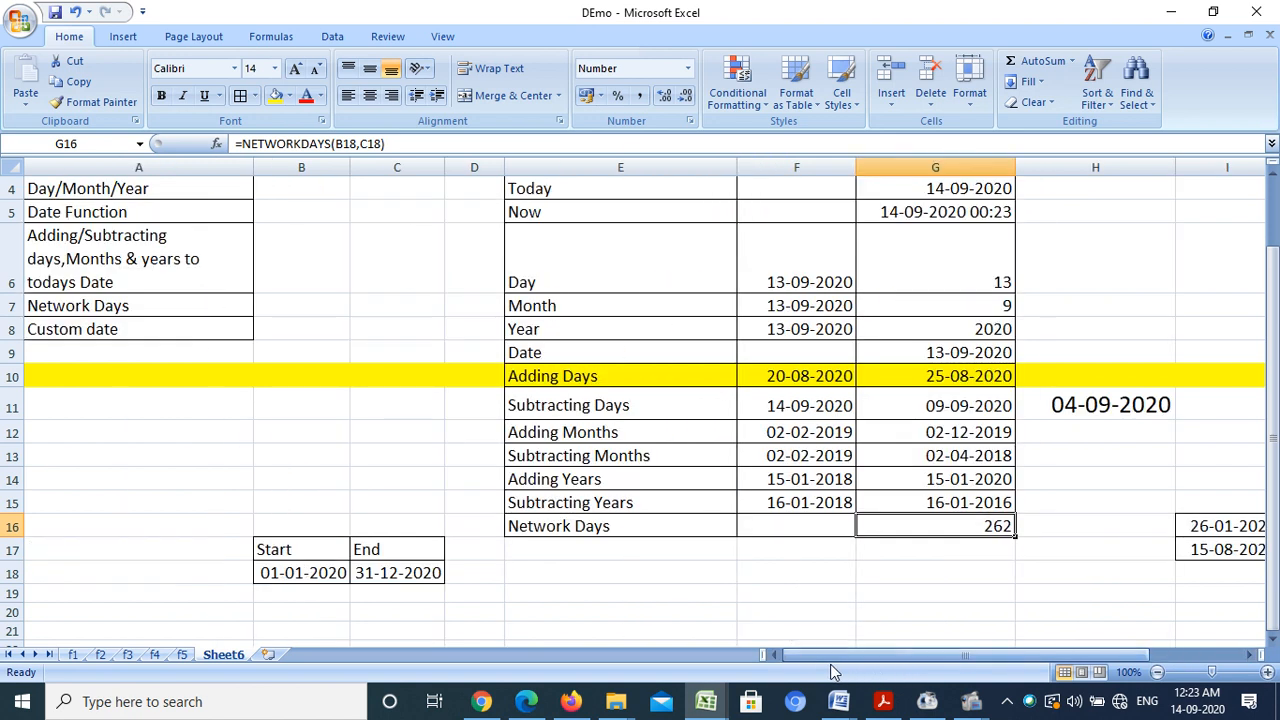
left_click(877, 553)
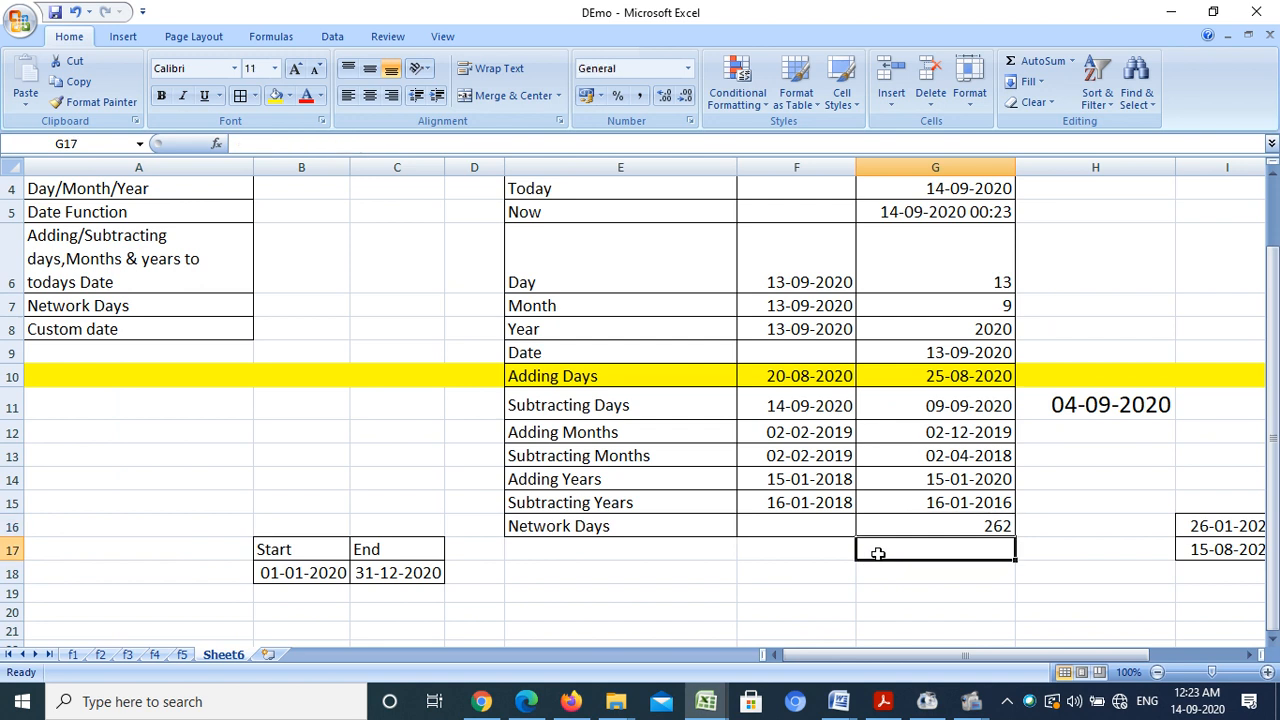
type("=netw")
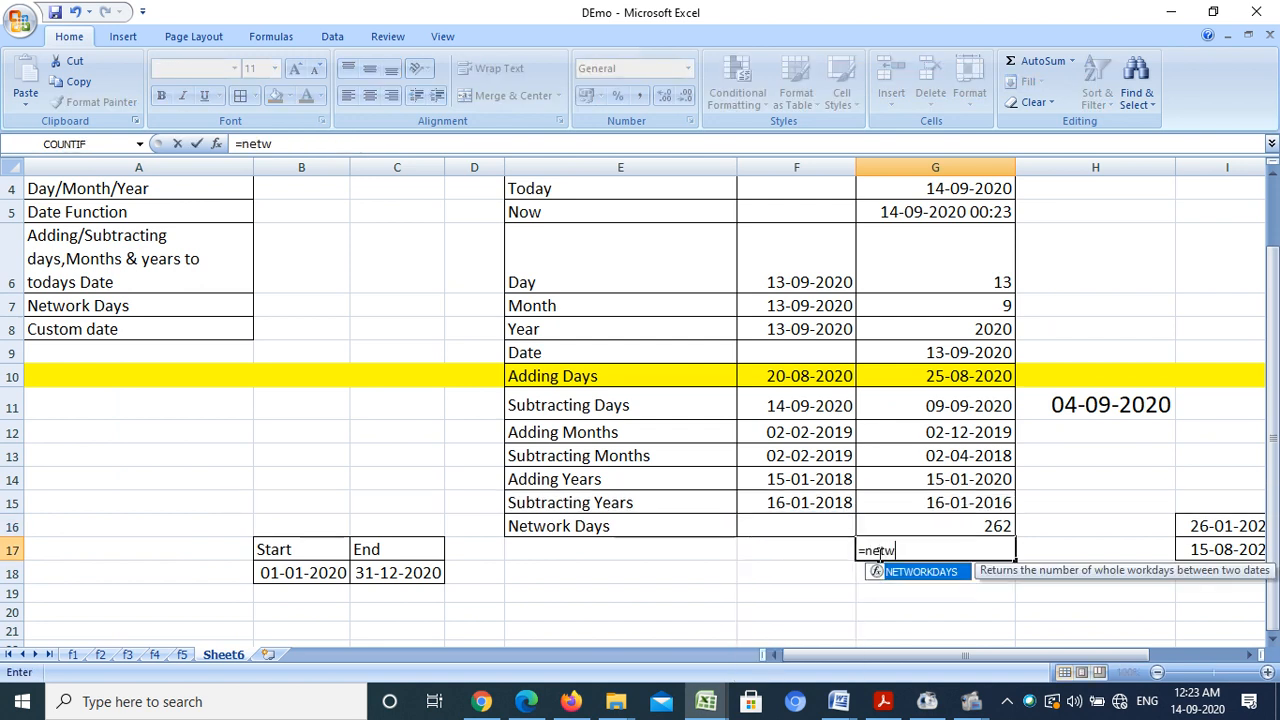
type("orkdays(")
left_click(313, 575)
type(",")
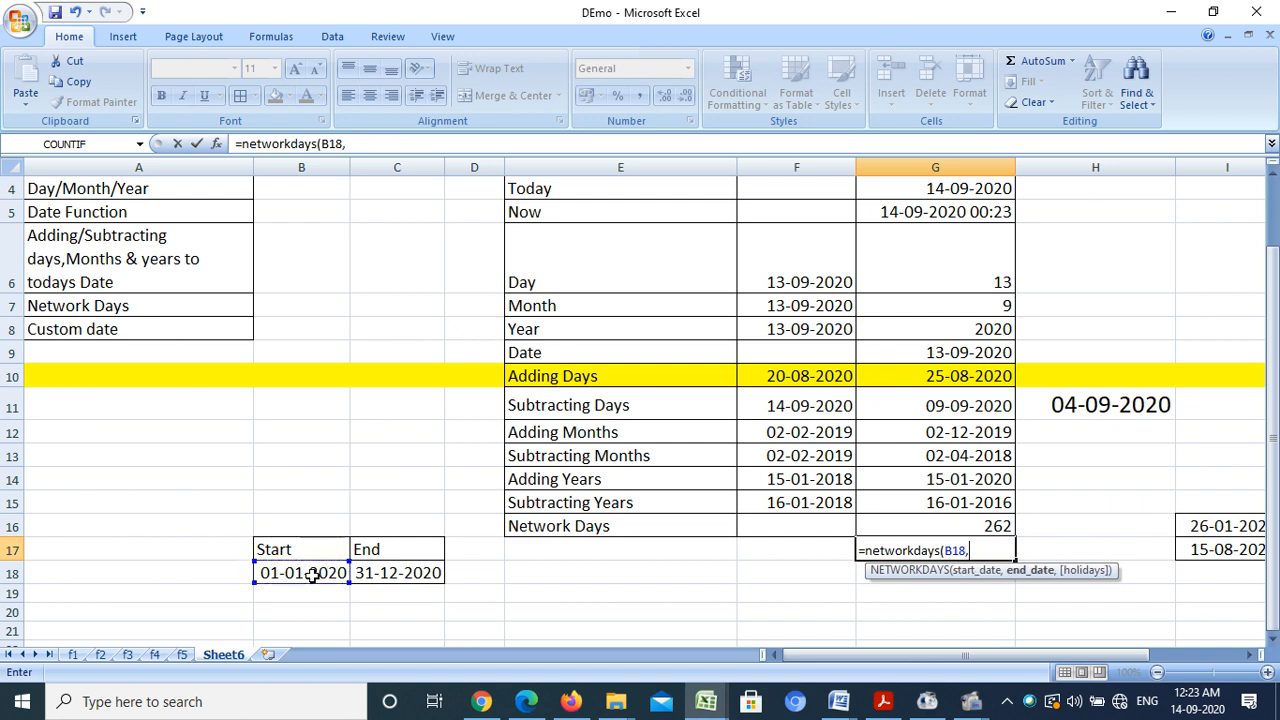
left_click(370, 575)
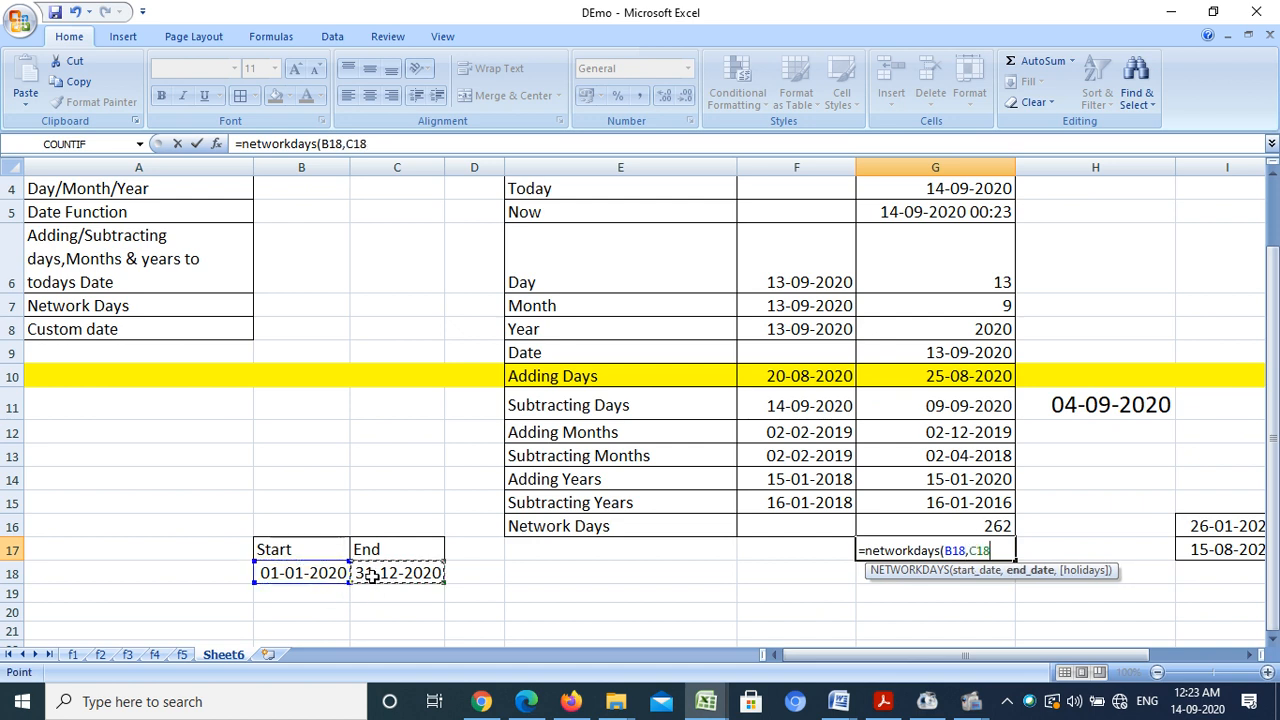
type(",")
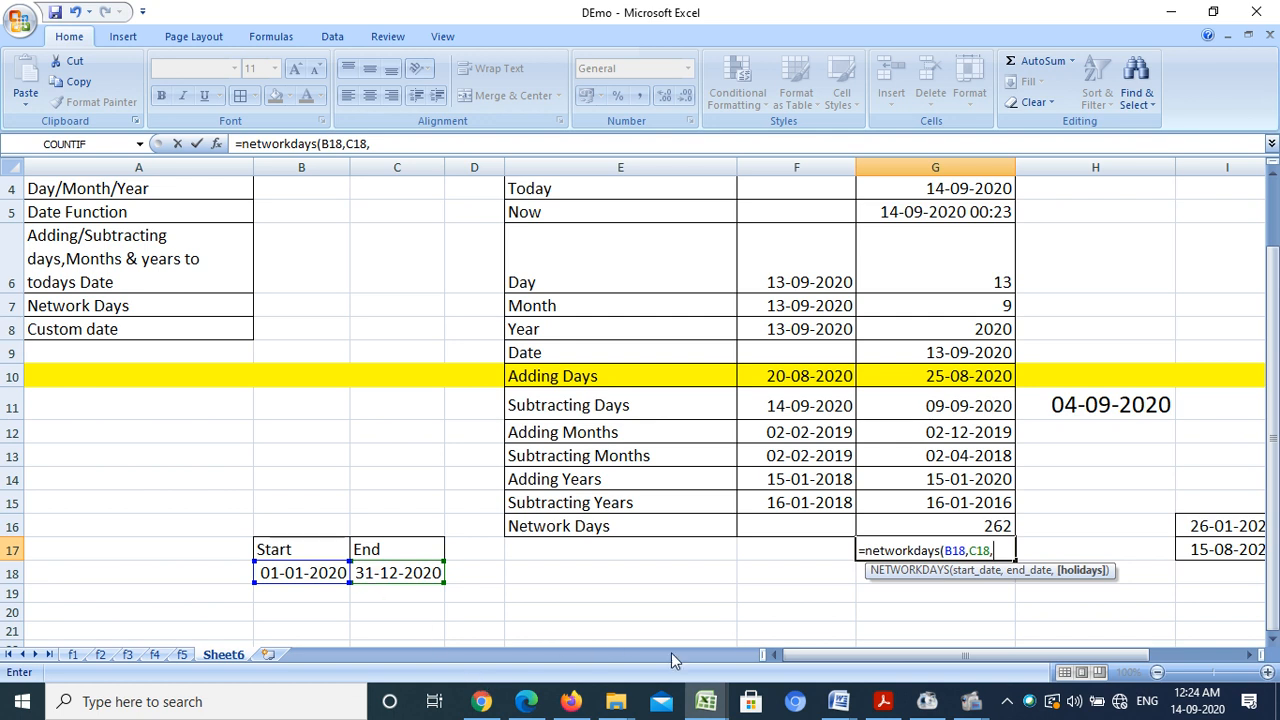
left_click_drag(795, 655, 838, 654)
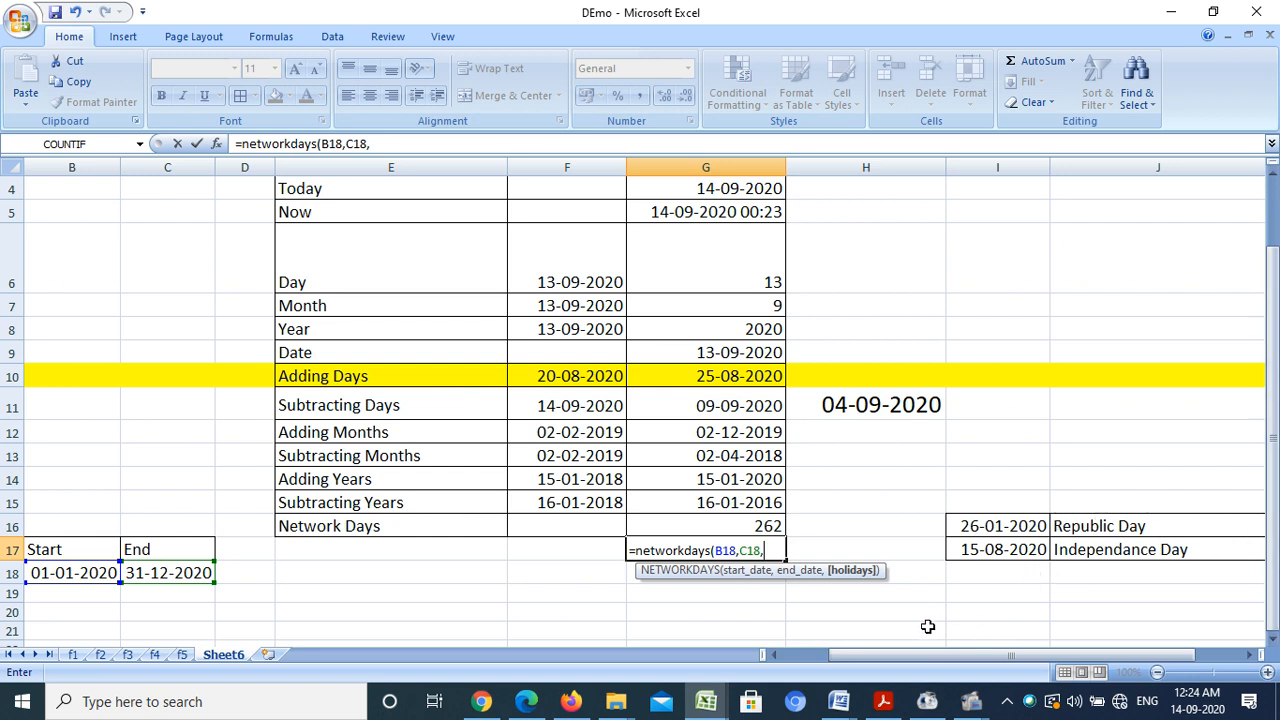
type("2")
key("BackSpace")
left_click_drag(973, 527, 974, 559)
type(")")
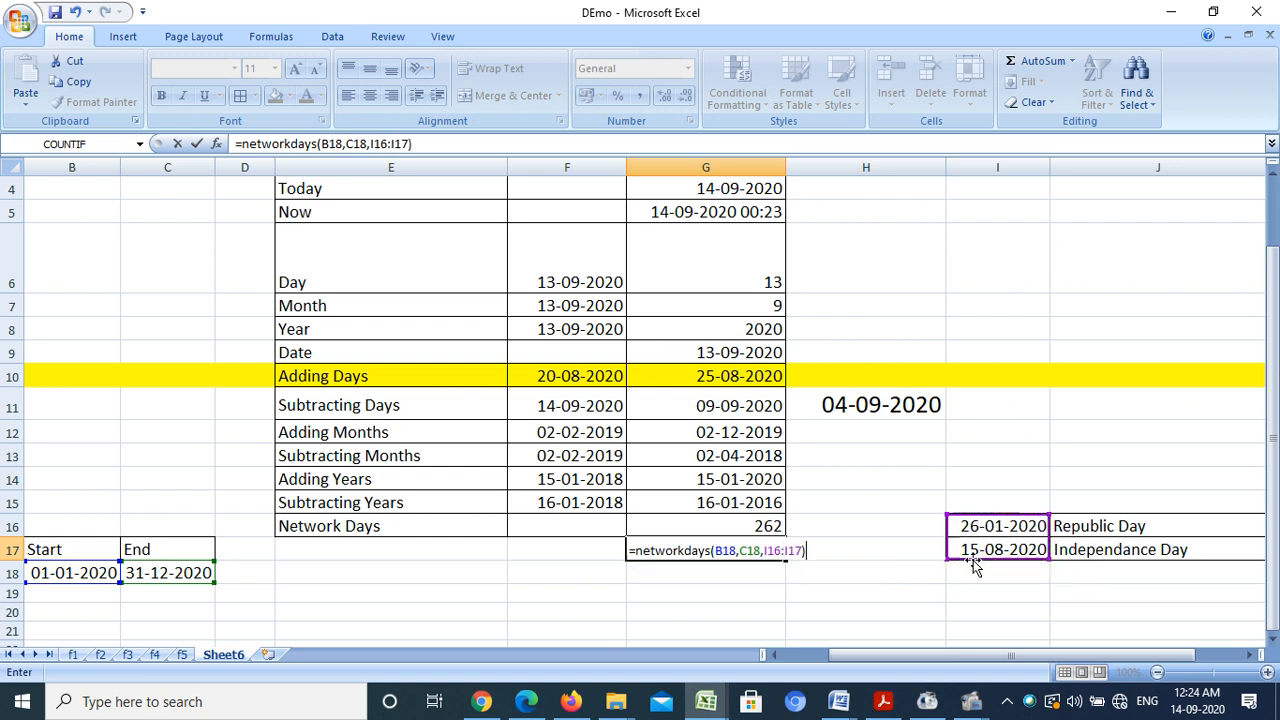
key("Return")
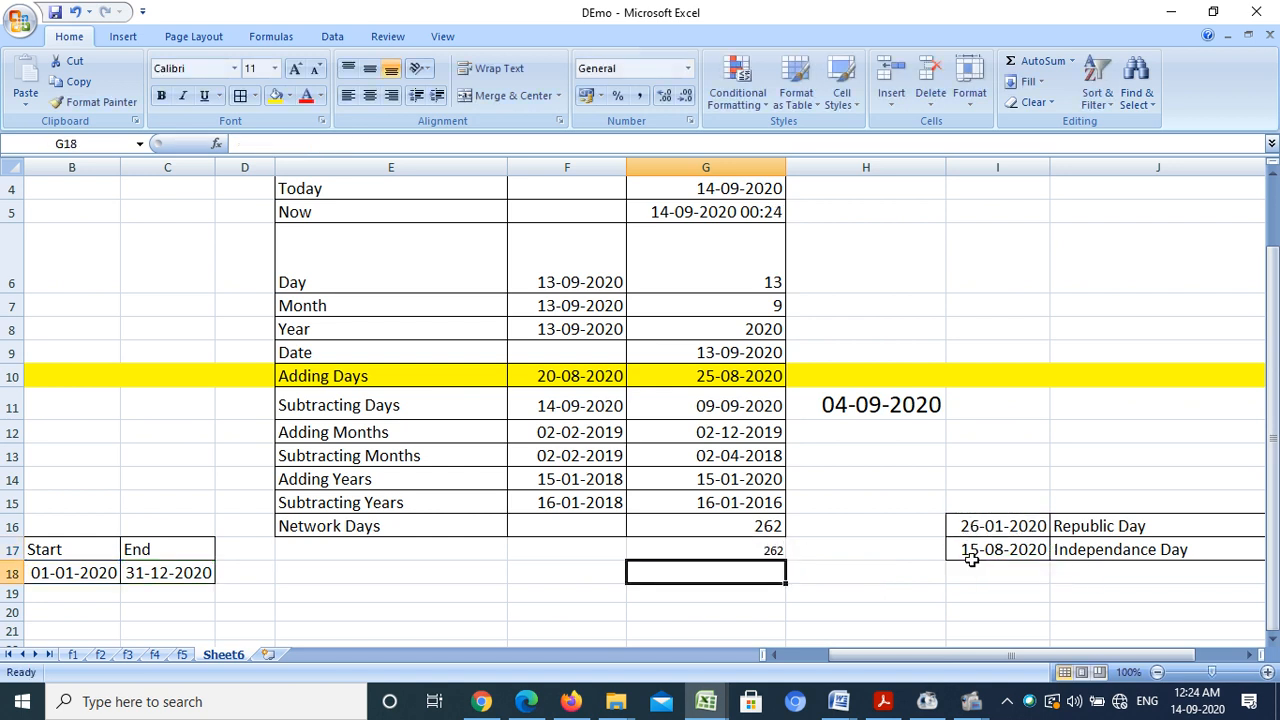
left_click(728, 552)
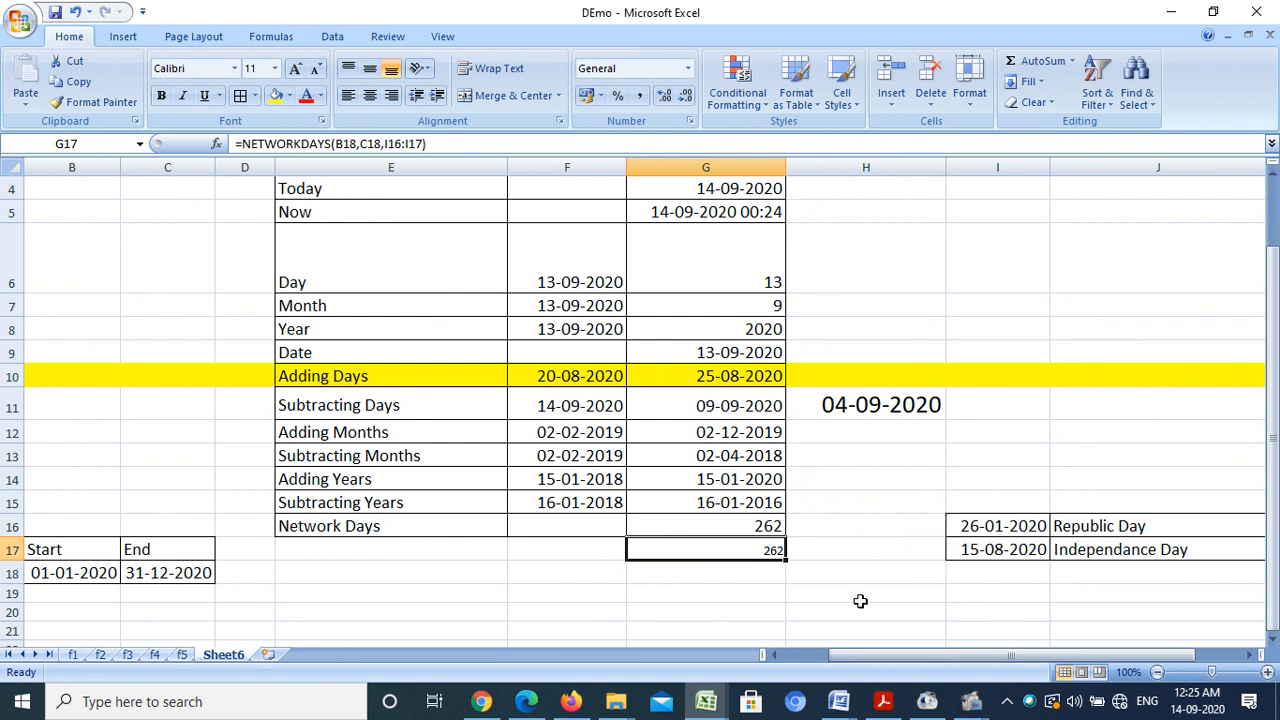
Add the holiday date 02-10-2020 in I18 below the holiday list and copy the formatting of I17 onto it.
left_click(982, 574)
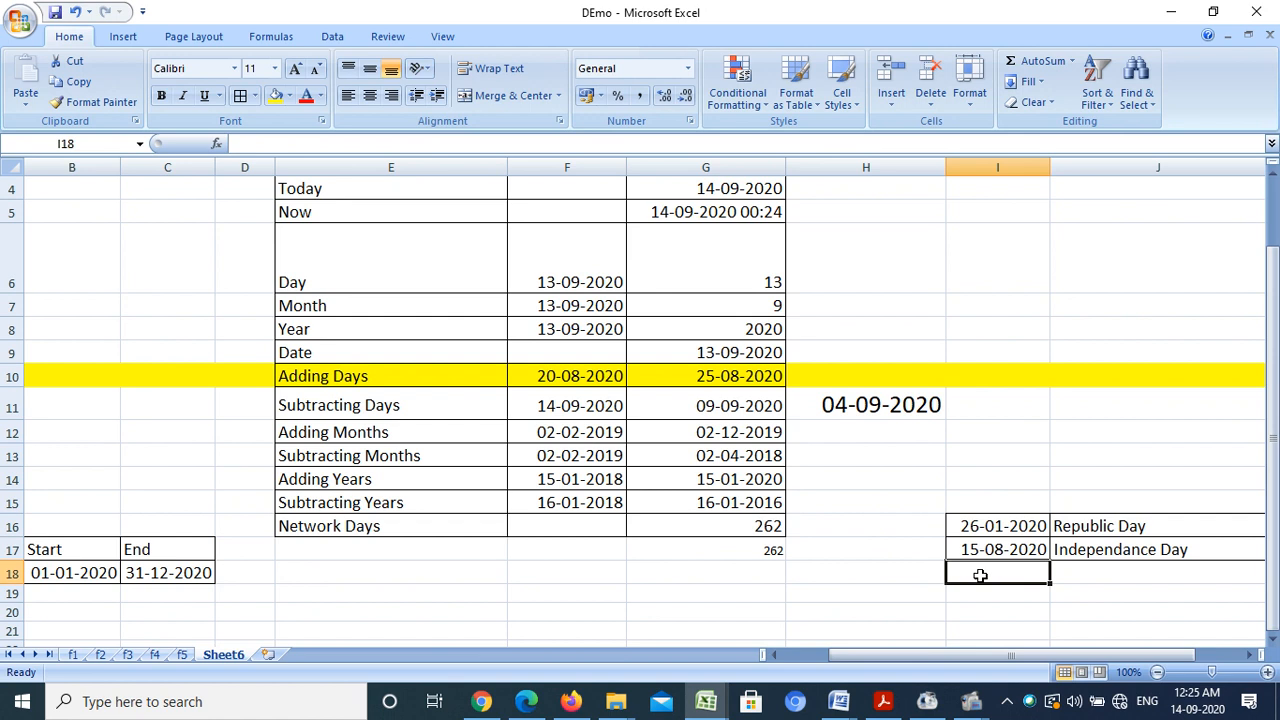
type("02-10")
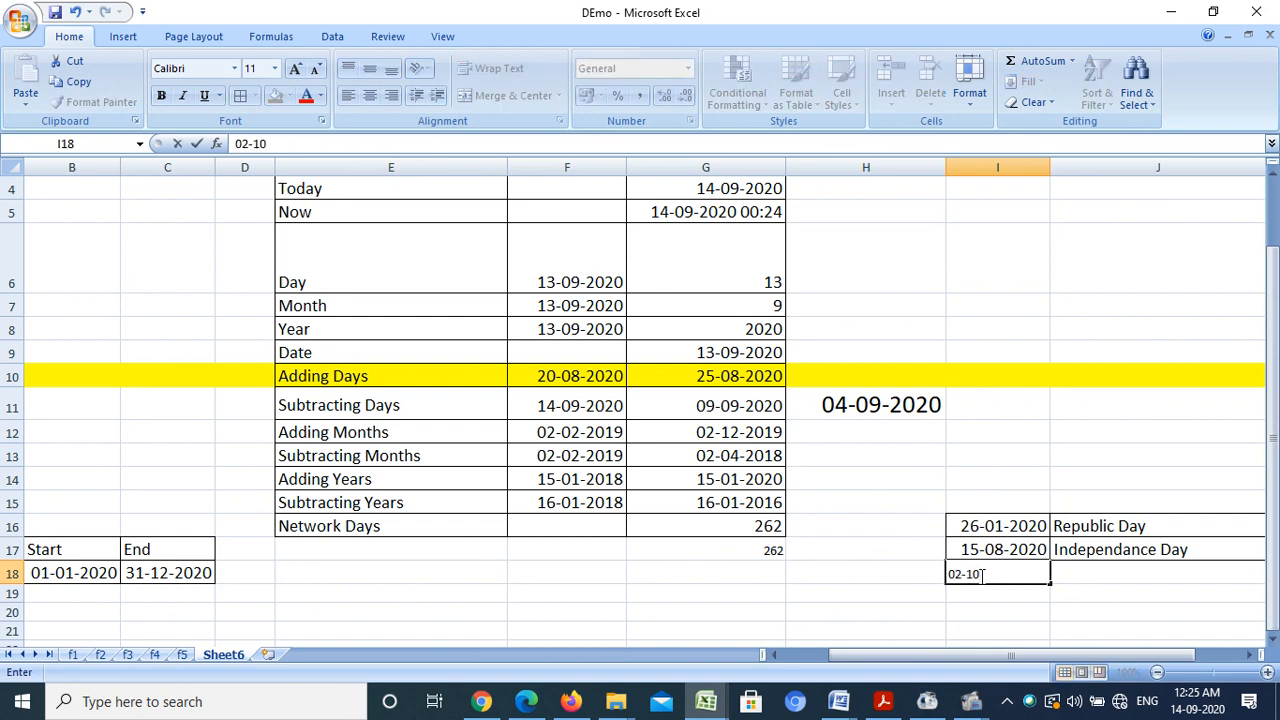
type("-2020")
key("Return")
left_click(985, 553)
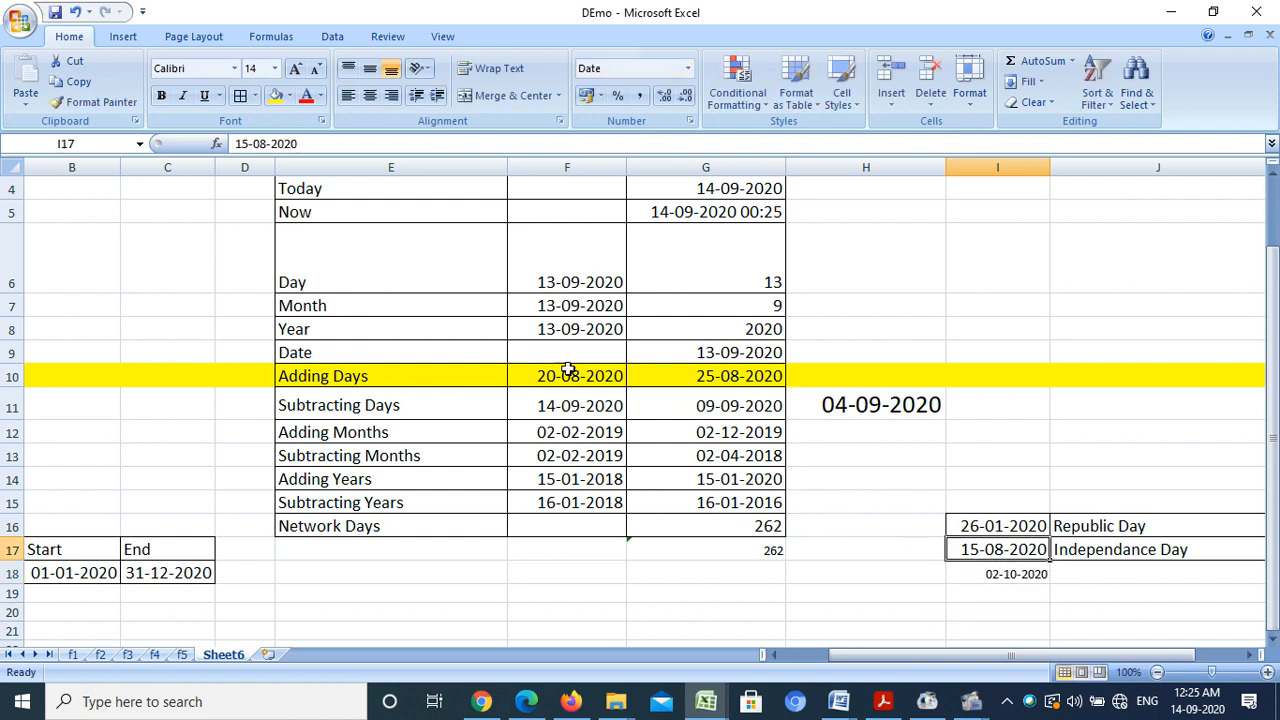
left_click(95, 102)
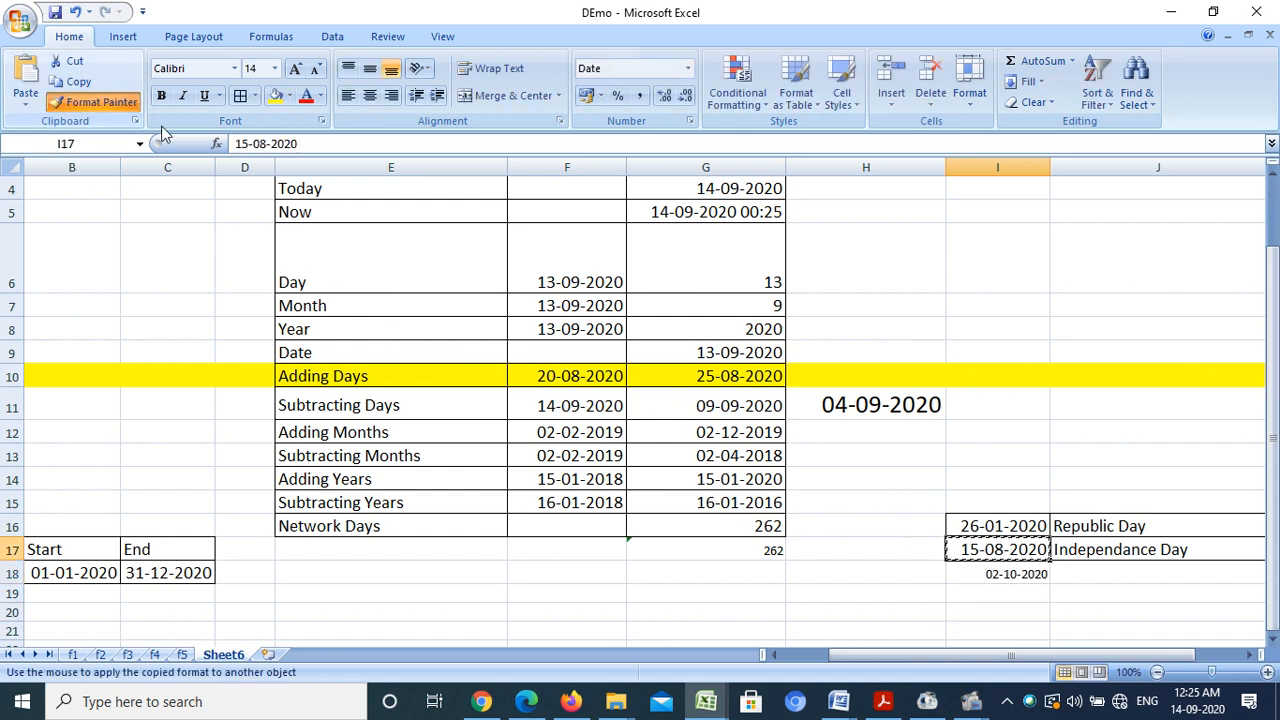
left_click(990, 574)
Enter =networkdays(B18,C18,I16:I18) in G18 to count workdays between the Start and End dates excluding all three listed holidays.
left_click(657, 577)
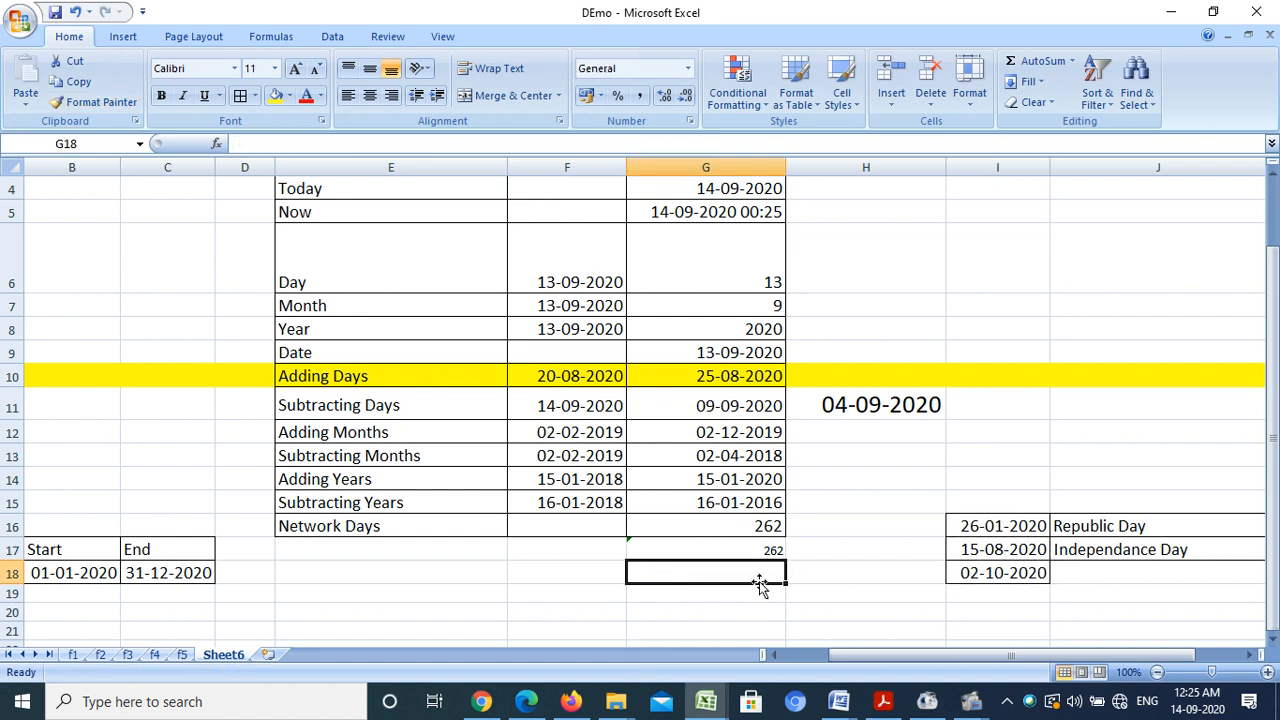
type("=")
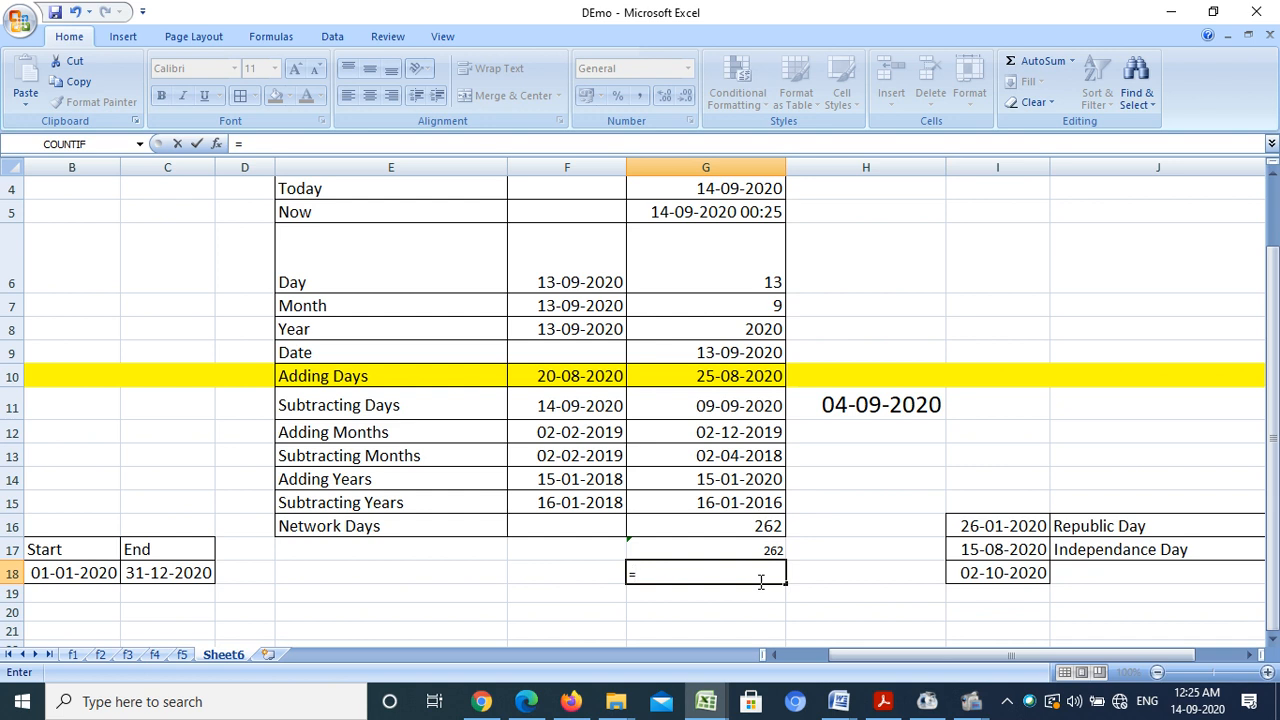
type("ne")
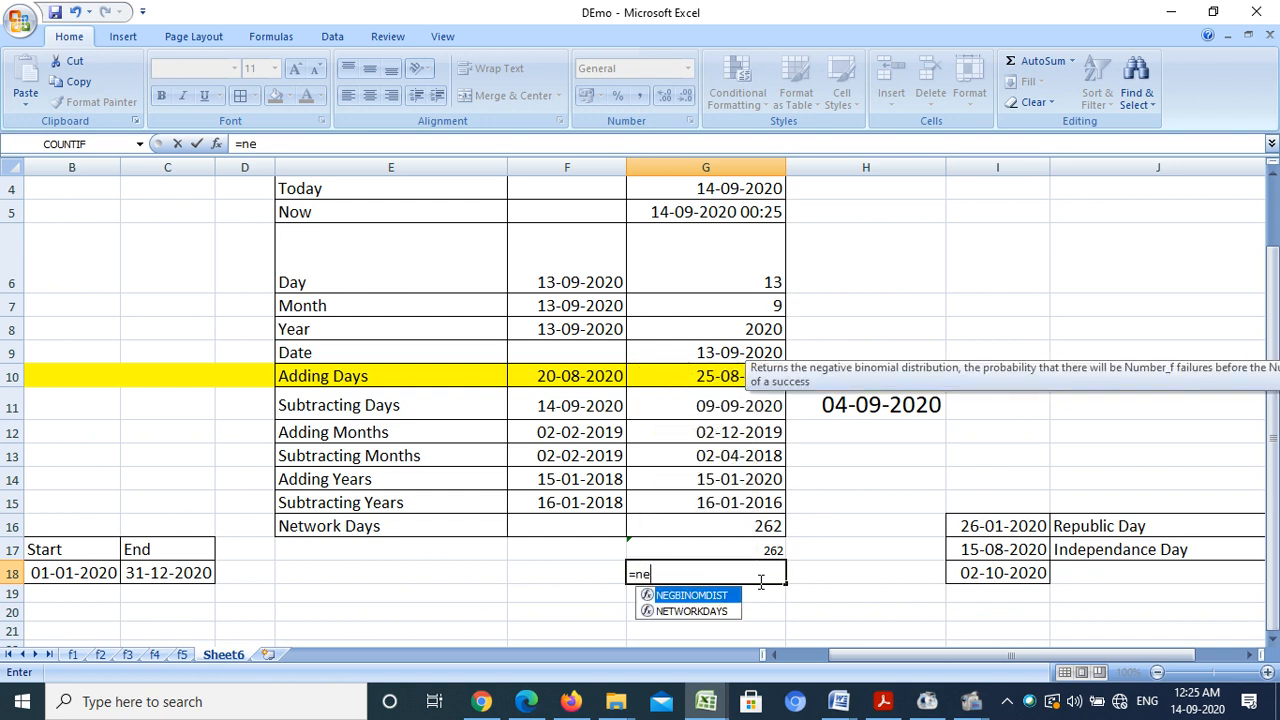
type("twokdays(")
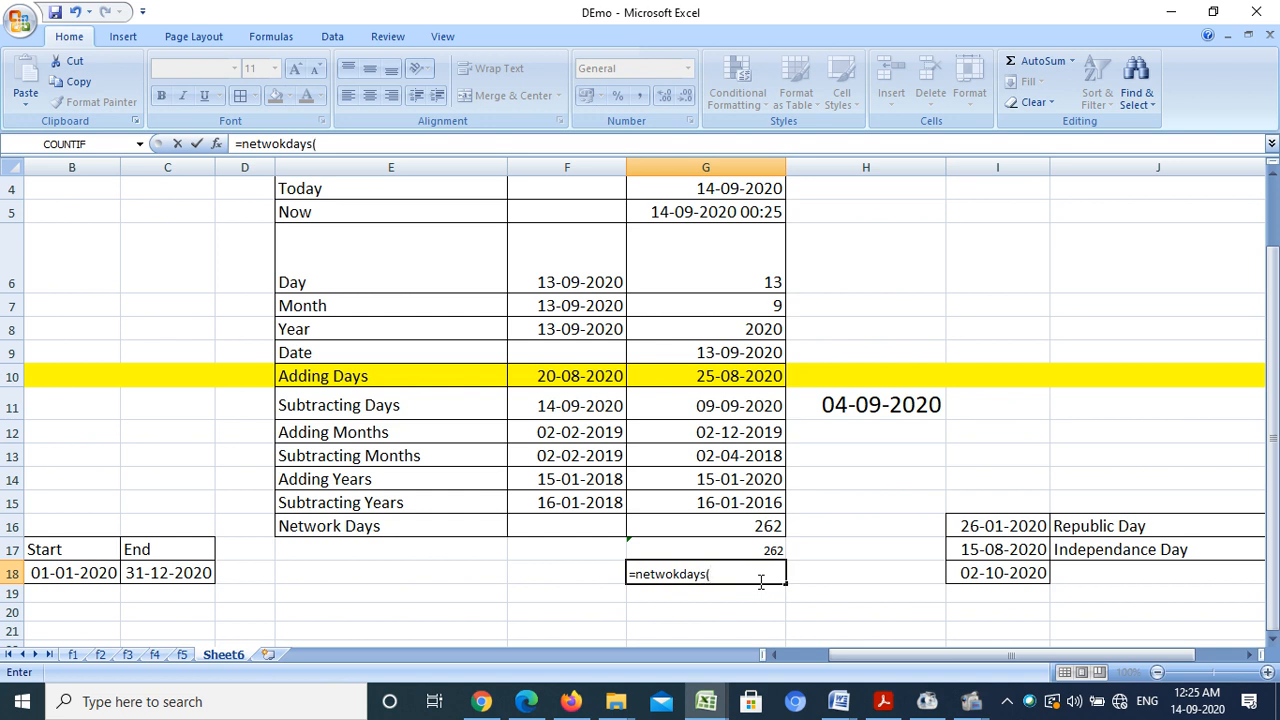
key("BackSpace")
key("BackSpace")
key("BackSpace")
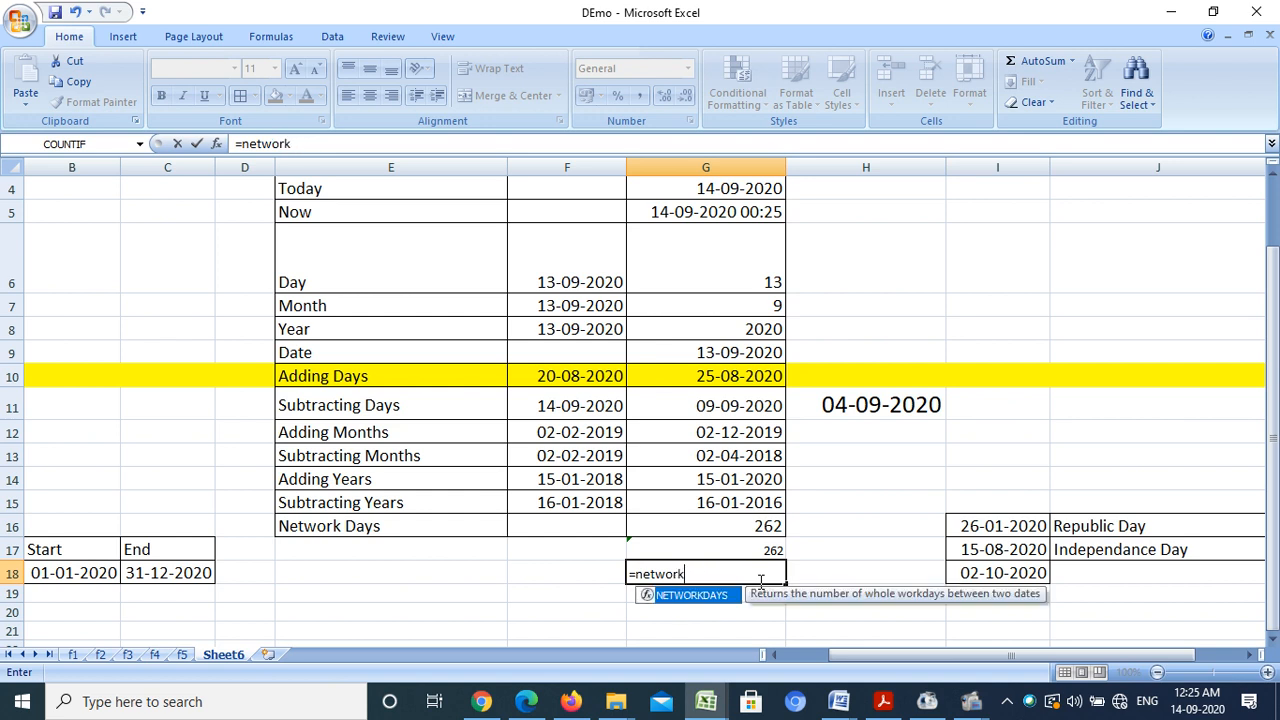
type("rkdays(")
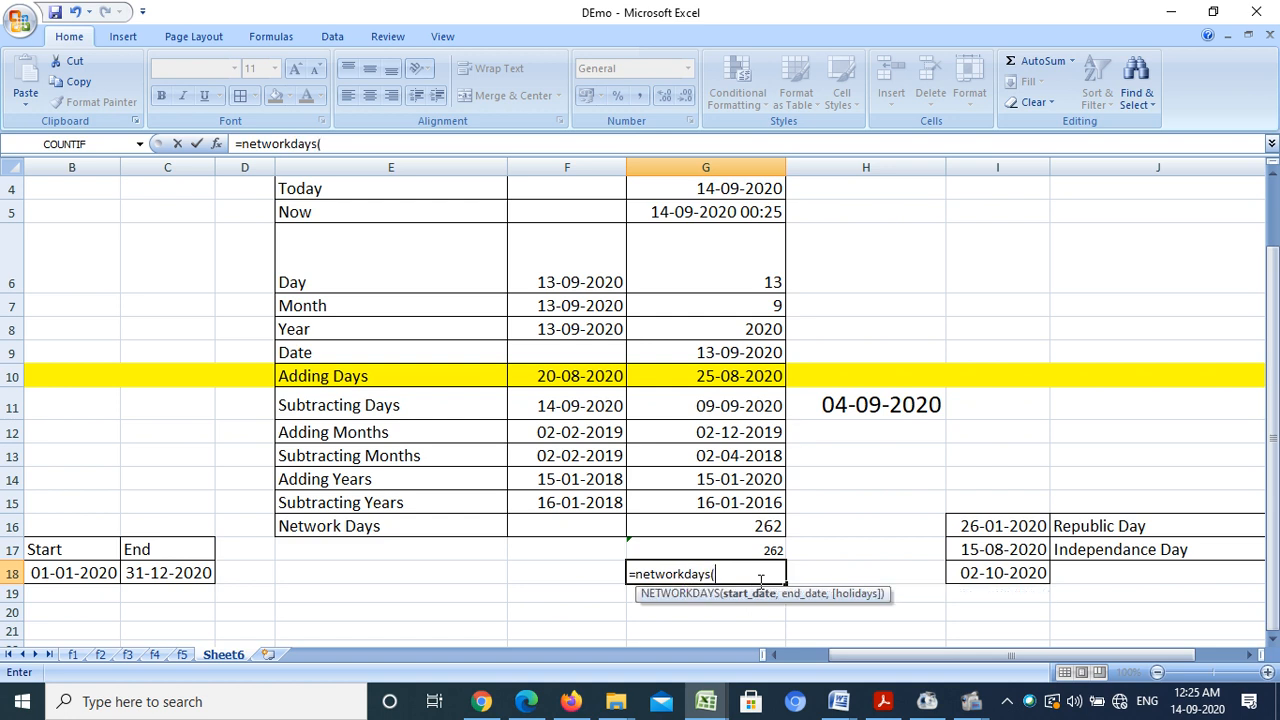
left_click(65, 573)
type(",")
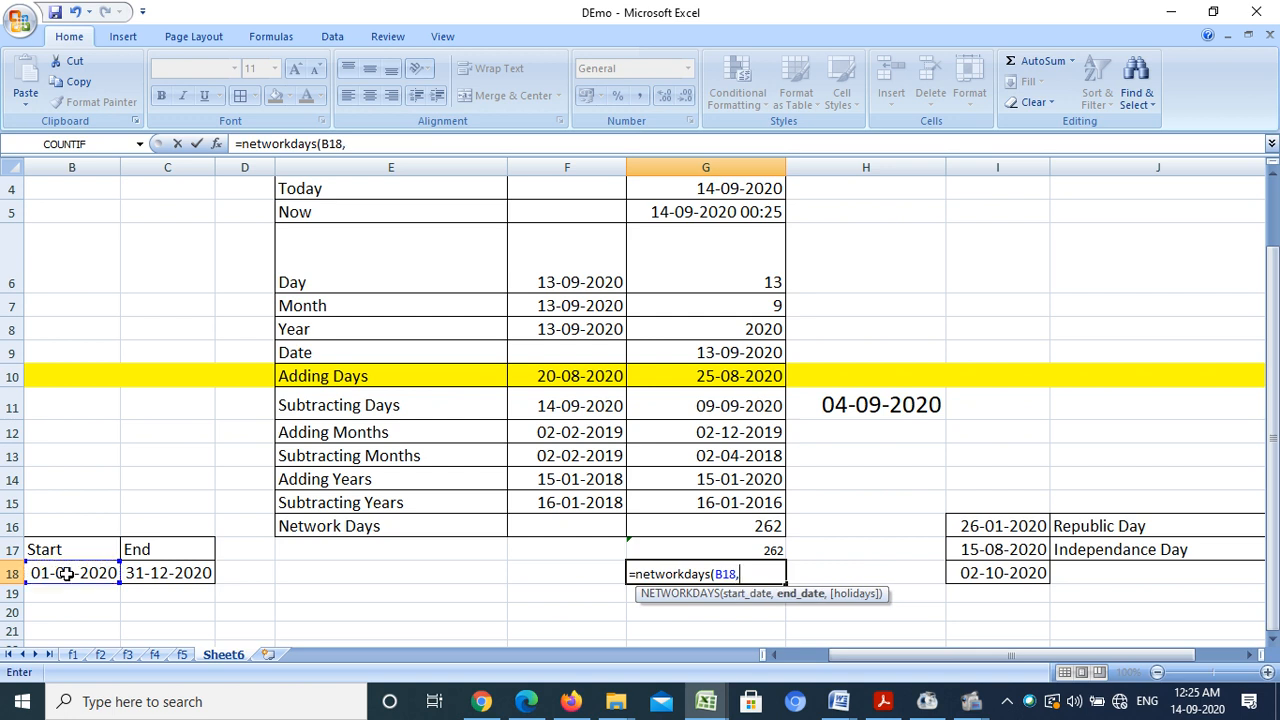
left_click(152, 573)
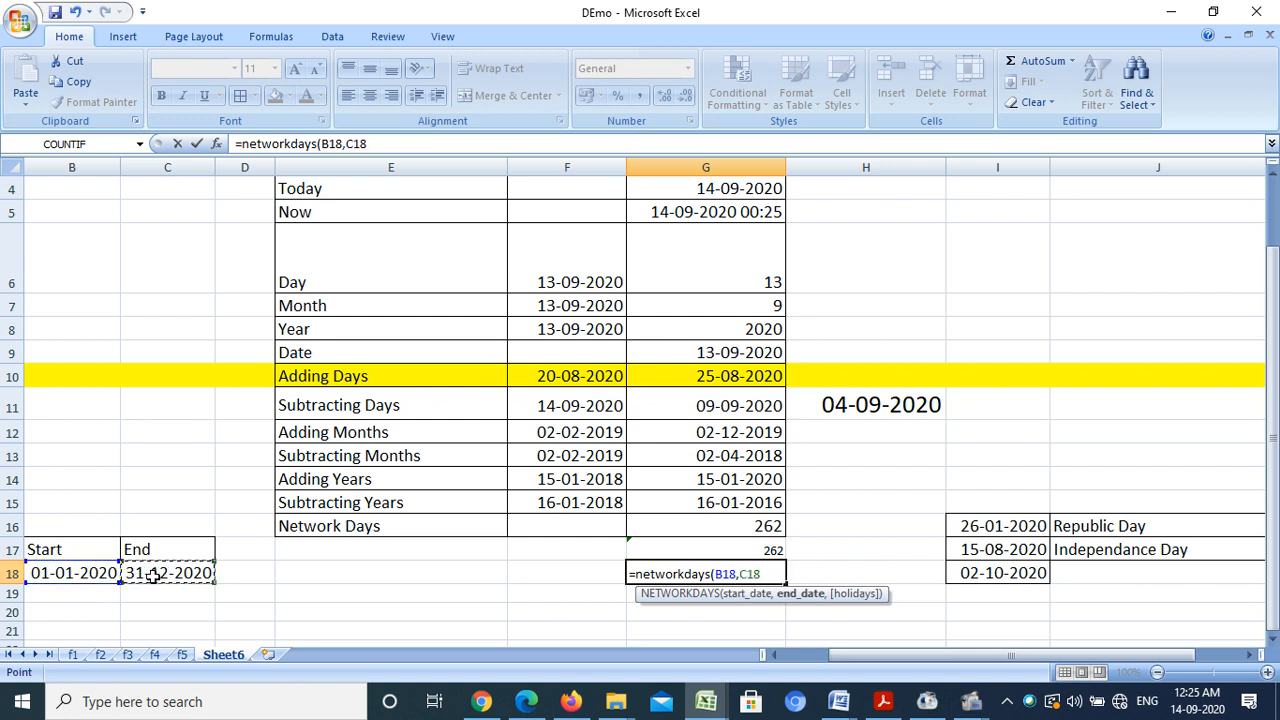
type(",")
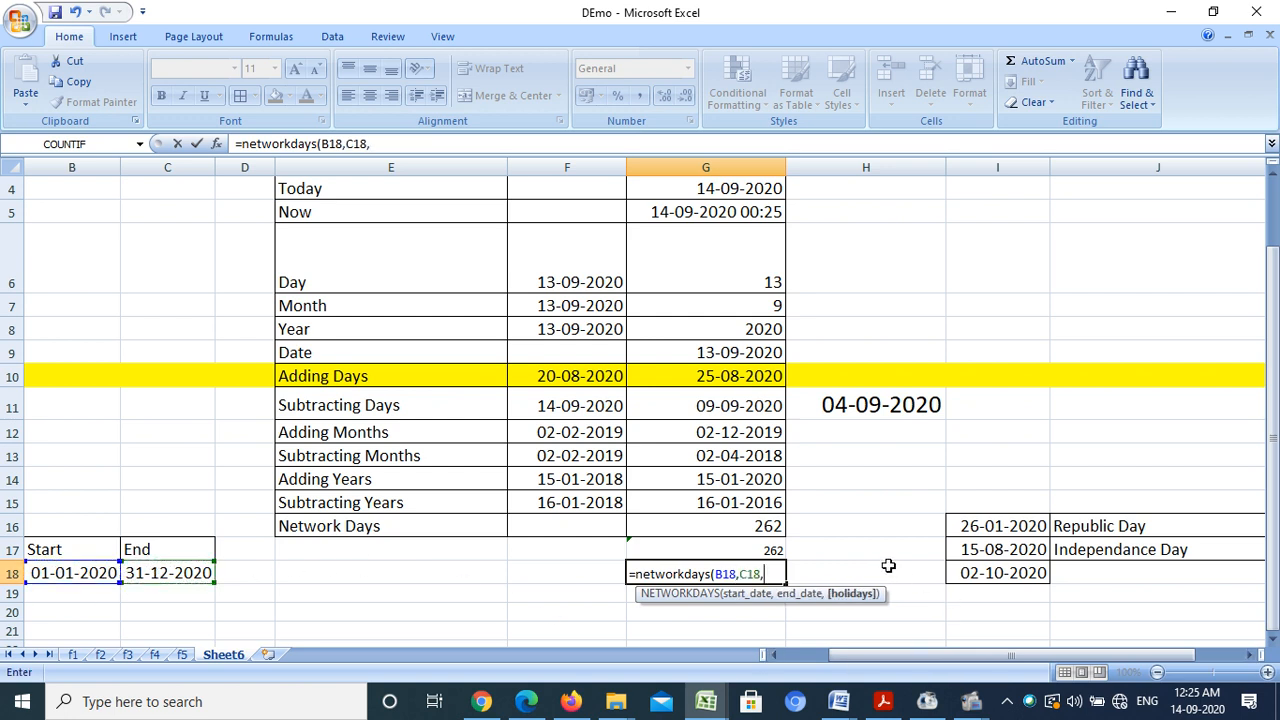
left_click_drag(972, 525, 966, 574)
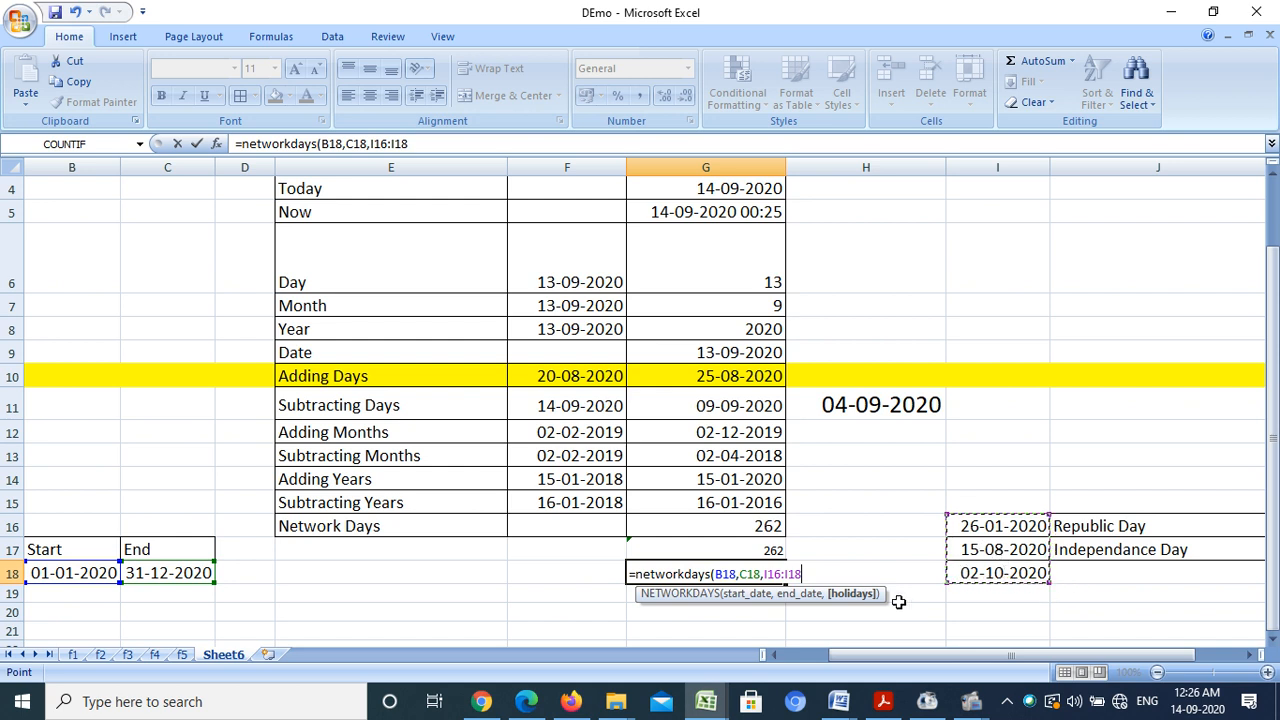
type(")")
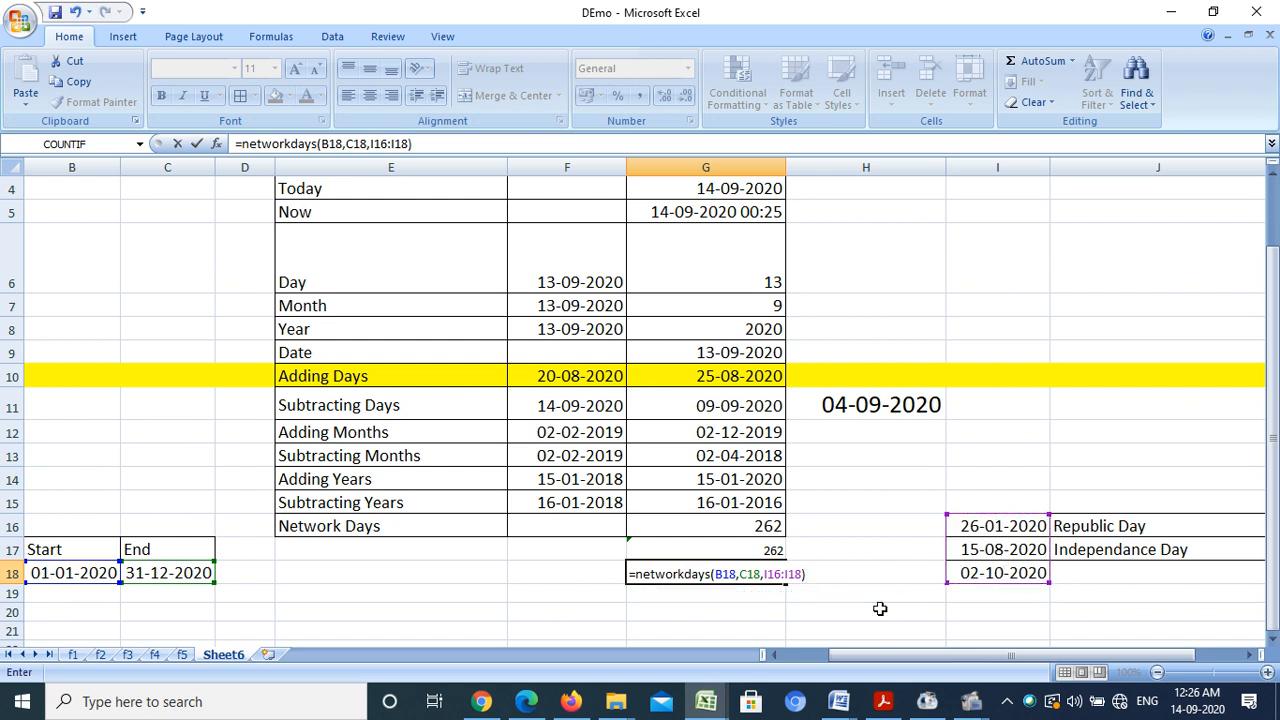
key("Return")
left_click(741, 573)
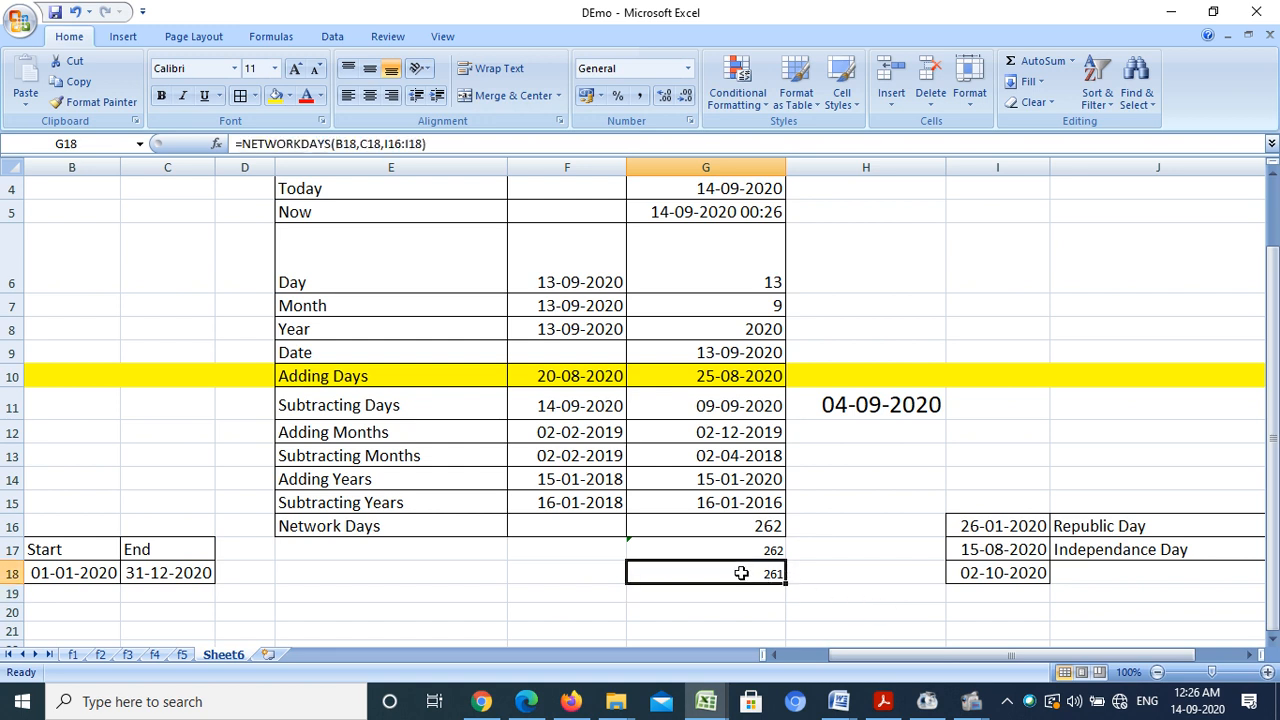